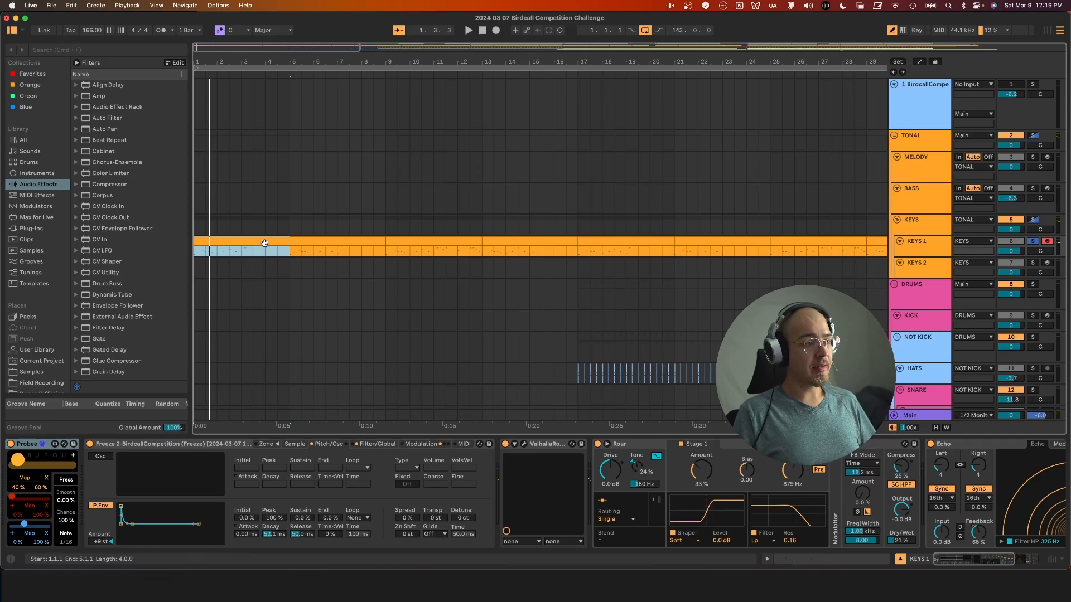
Play back the first KEYS 1 clip in solo and survey the whole arrangement
key(space)
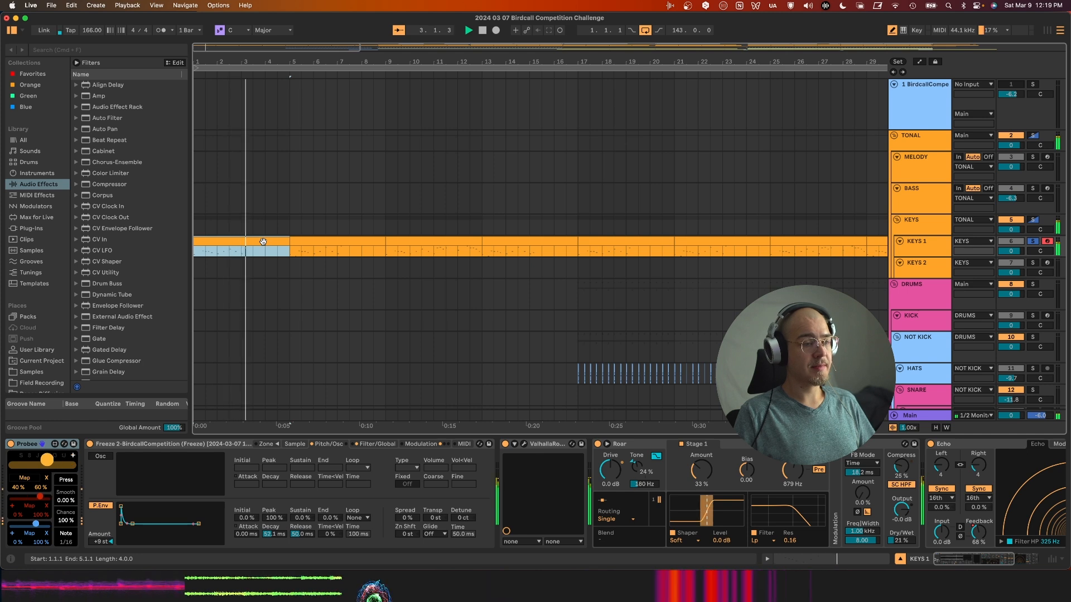
scroll(263, 241, down, 3)
scroll(263, 241, down, 5)
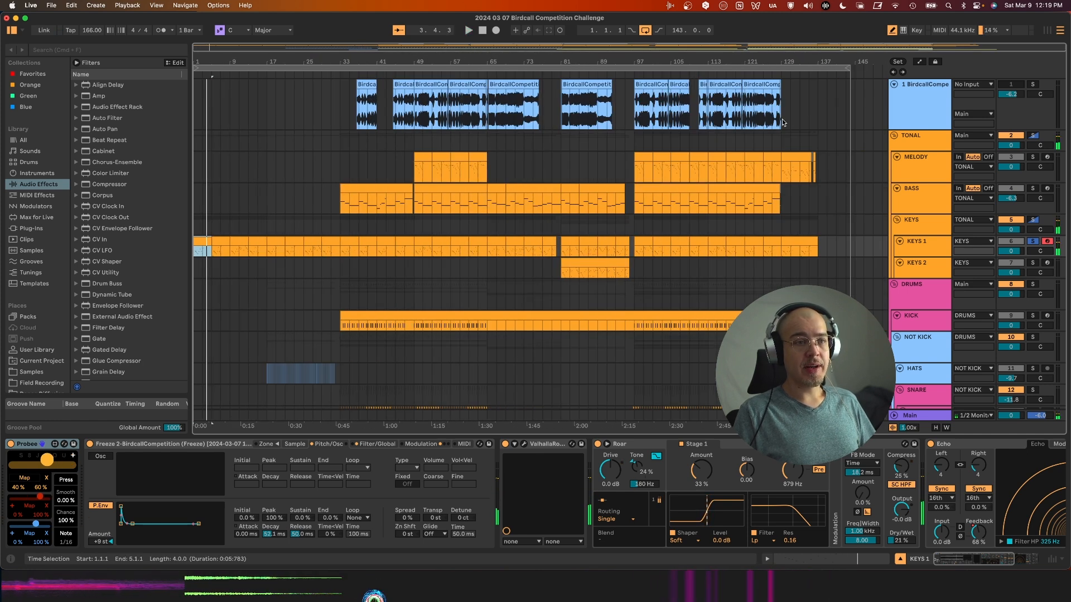
Select a short passage of the birdcall recording on the first audio track, around bar 113
scroll(751, 116, up, 8)
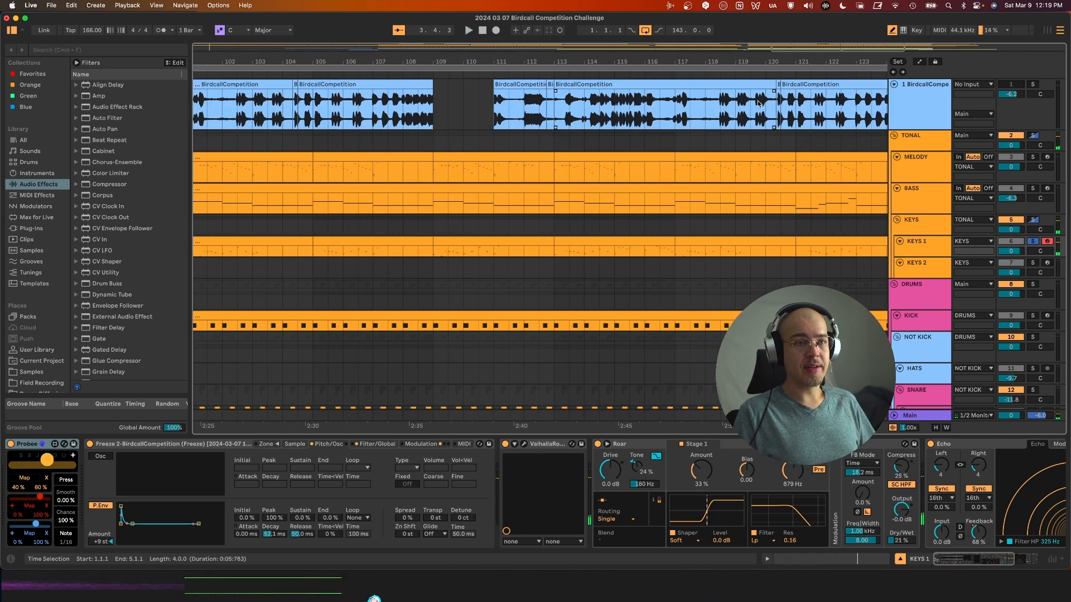
scroll(776, 104, up, 10)
drag(417, 105, 559, 104)
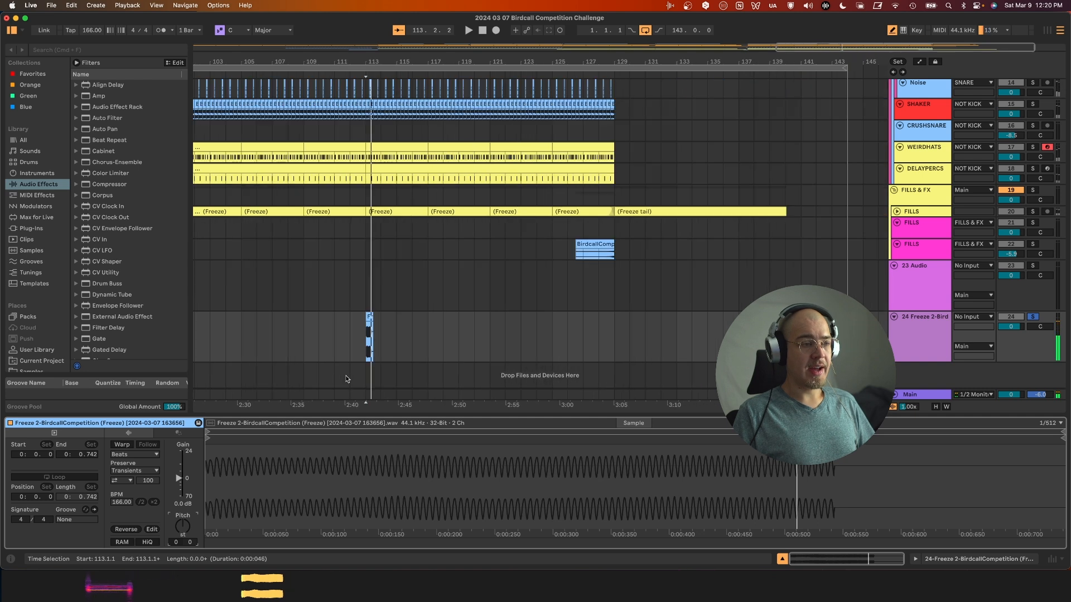
Show the KEYS 1 device chain and examine the looped region of the frozen birdcall sample in its sampler
scroll(544, 233, left, 15)
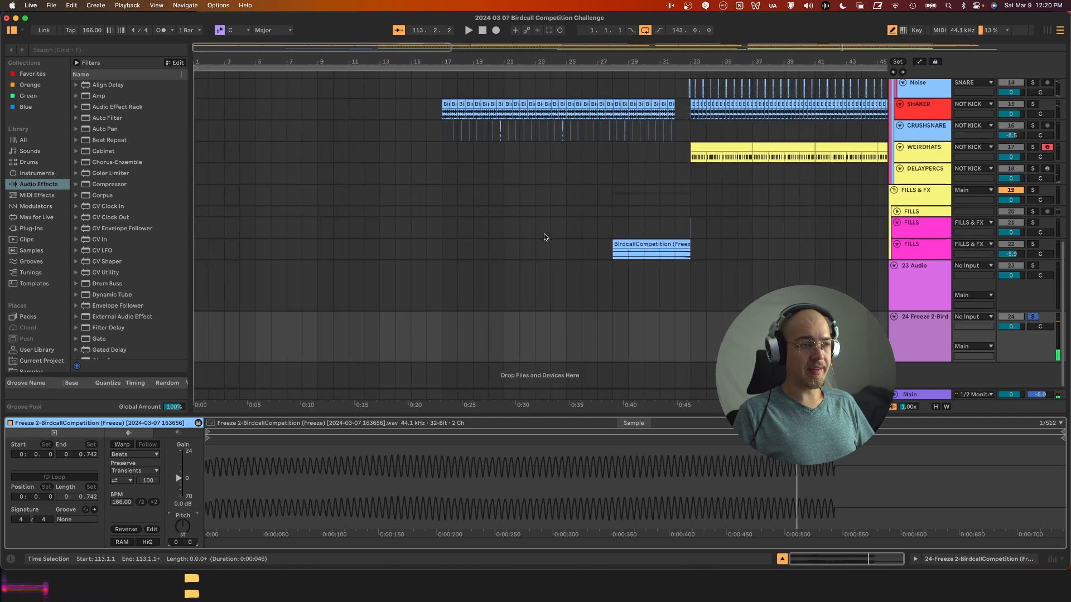
scroll(544, 233, up, 10)
click(911, 249)
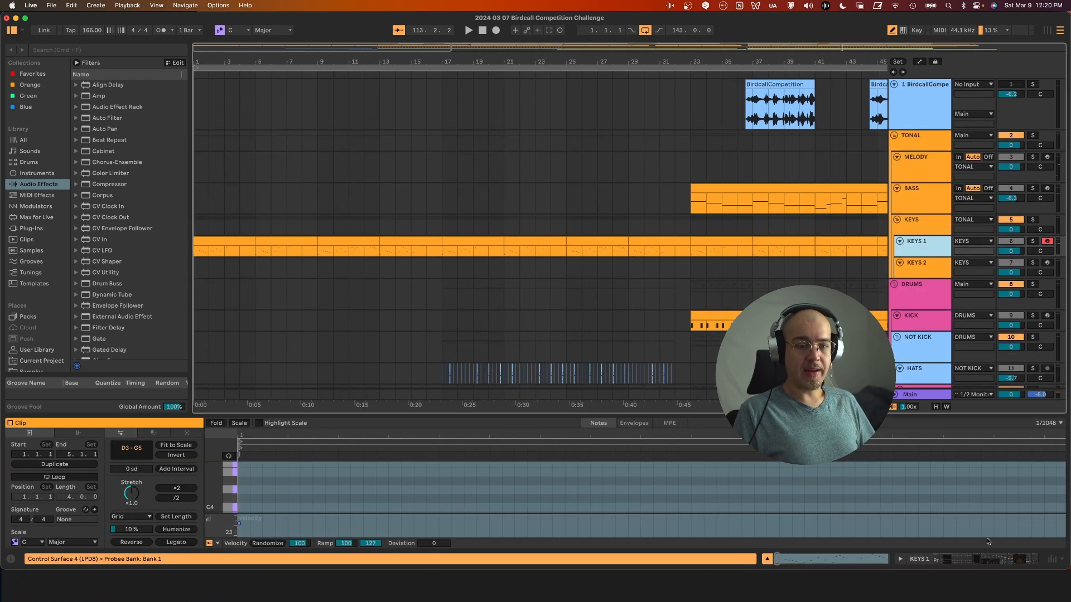
click(286, 444)
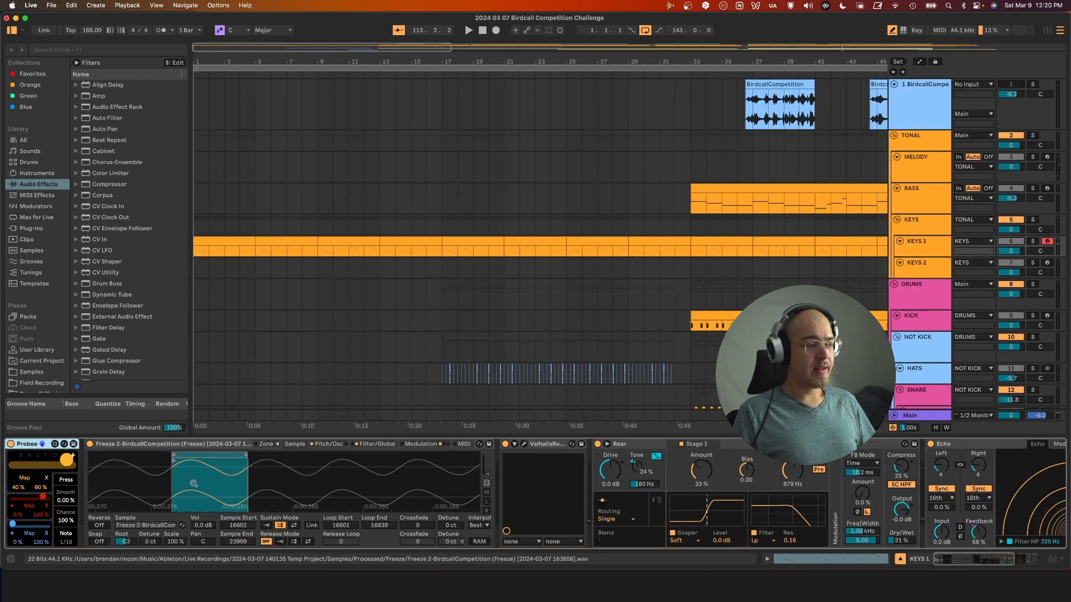
drag(168, 481, 109, 482)
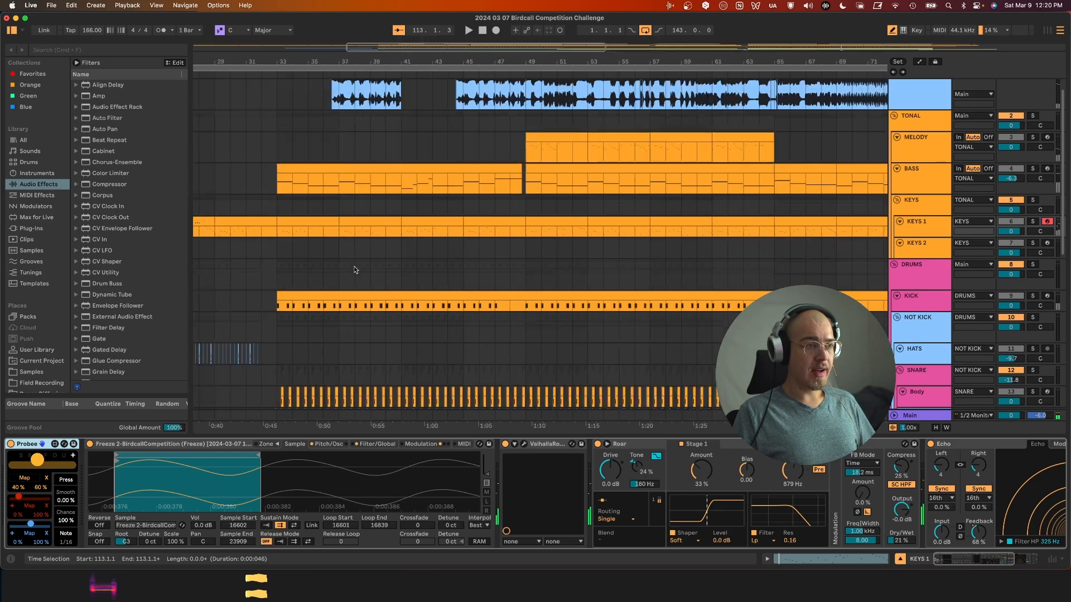
Select the first KEYS 1 clip and show the sampler's pitch and oscillator settings
scroll(356, 270, left, 10)
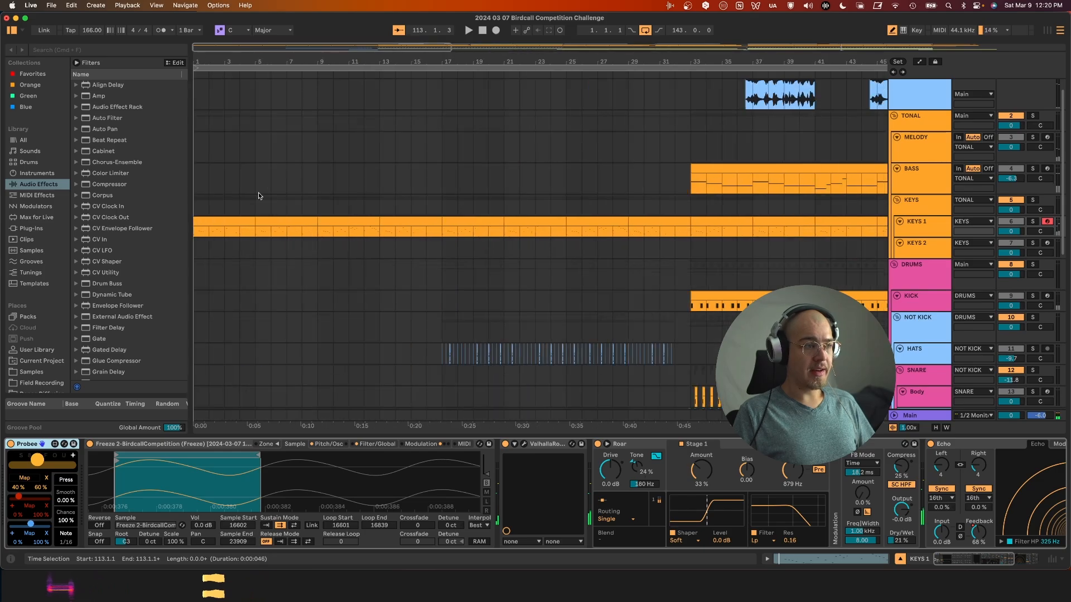
click(213, 228)
click(213, 220)
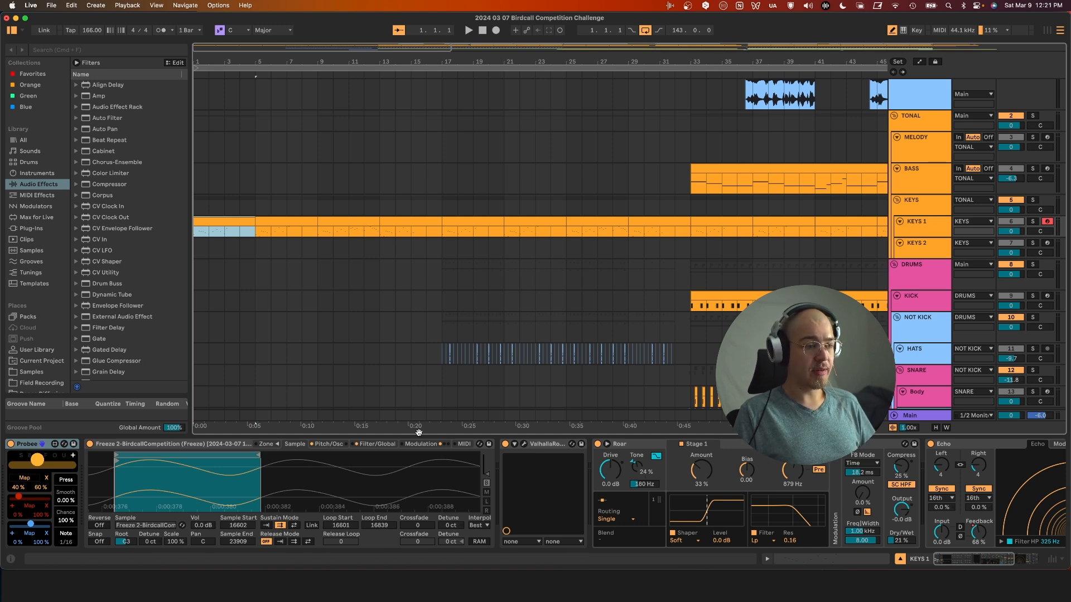
click(380, 444)
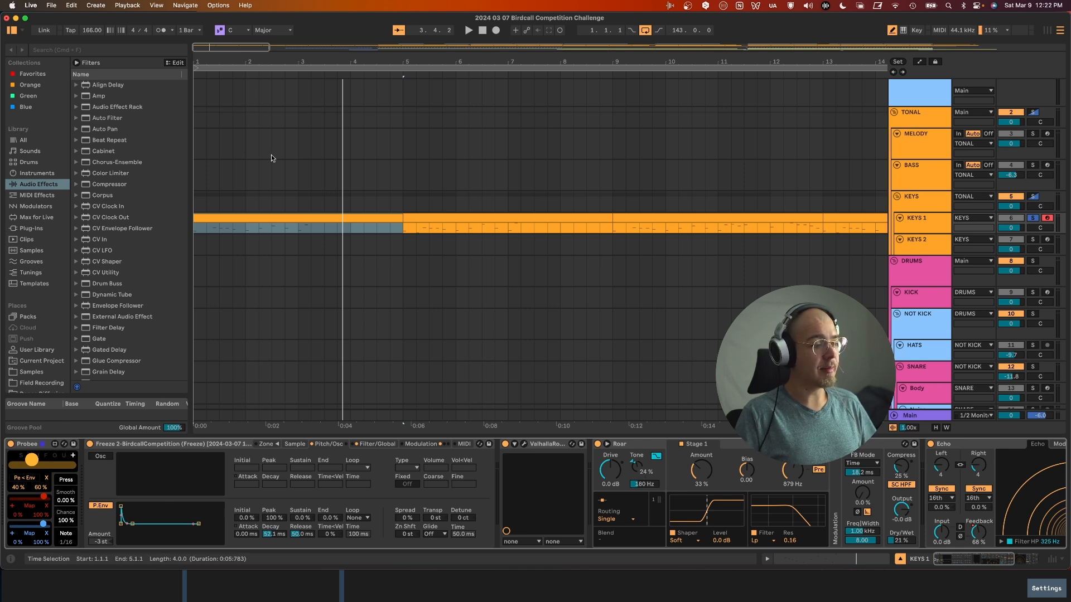
Play the soloed KEYS 1 clip and inspect the ValhallaRoom reverb settings, closing the plug-in window again
key(space)
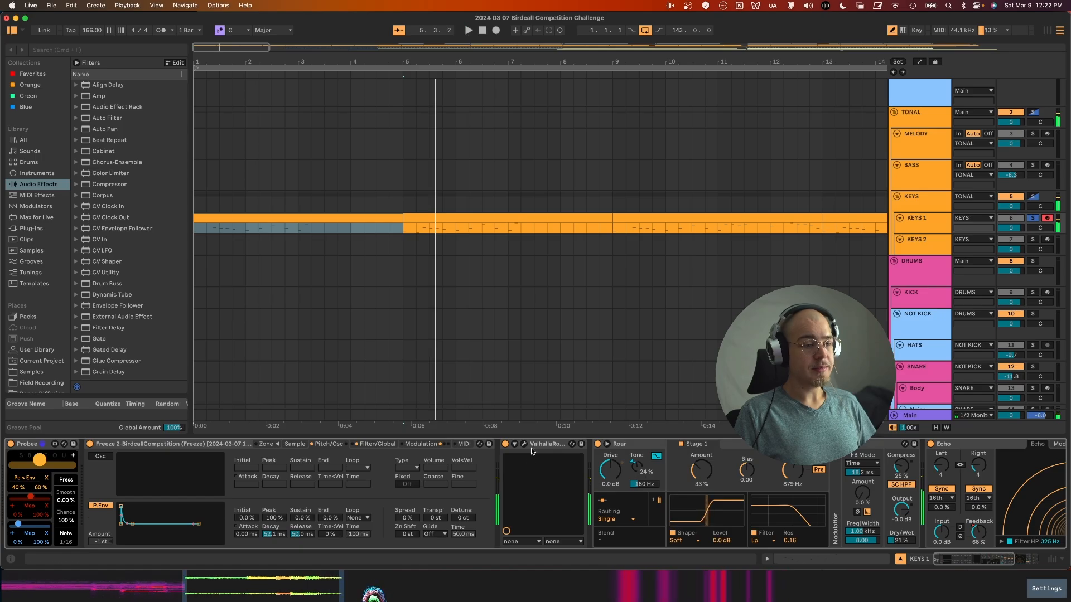
click(525, 445)
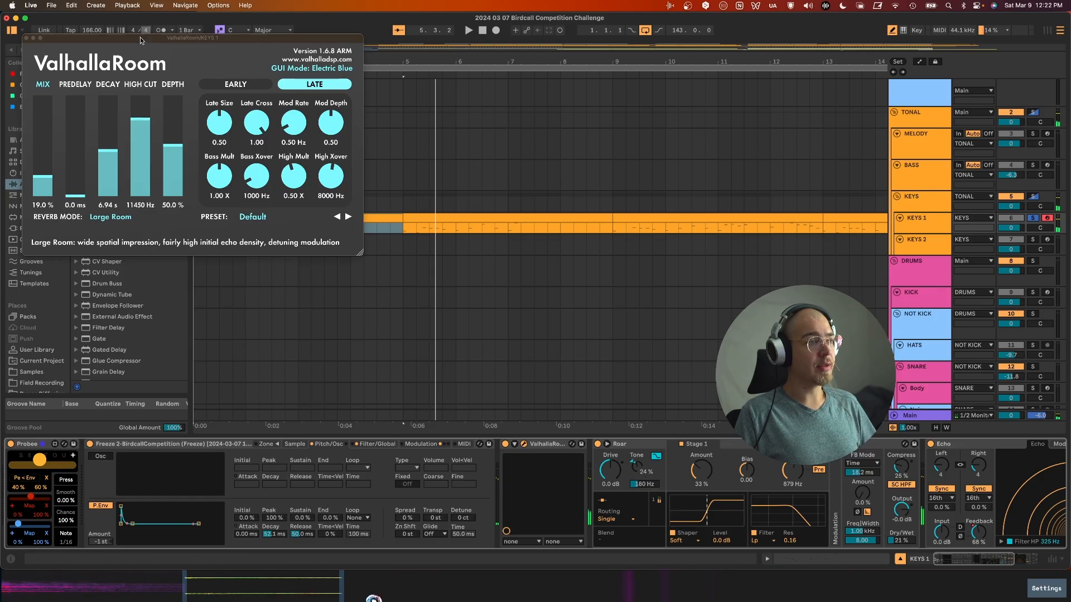
drag(141, 41, 378, 189)
click(263, 187)
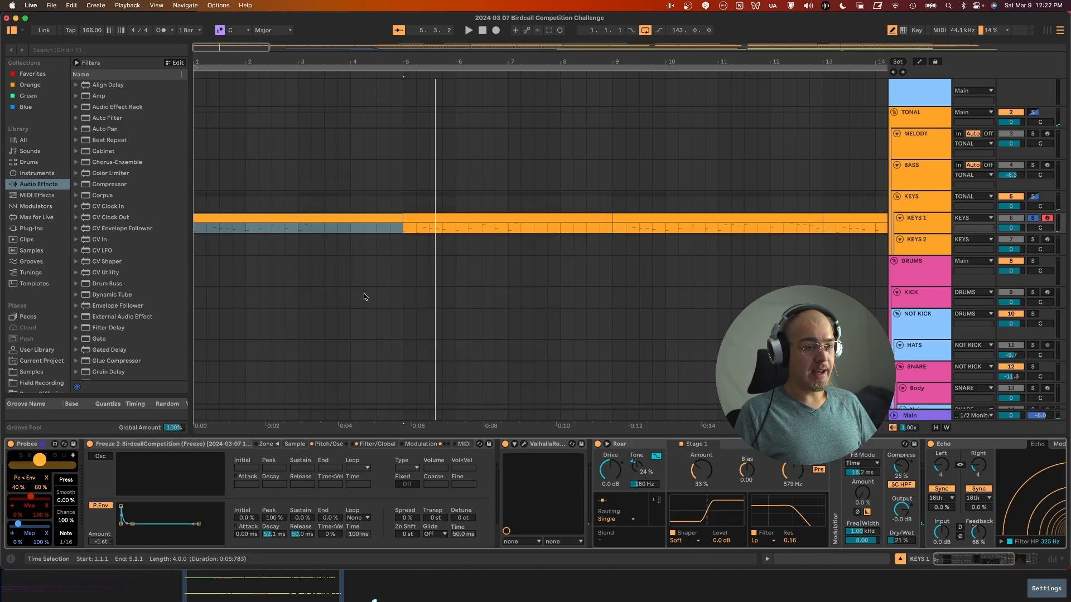
Compare the KEYS 1 sound with the Roar device bypassed and enabled, and review the Echo and Utility devices
scroll(477, 487, right, 10)
key(space)
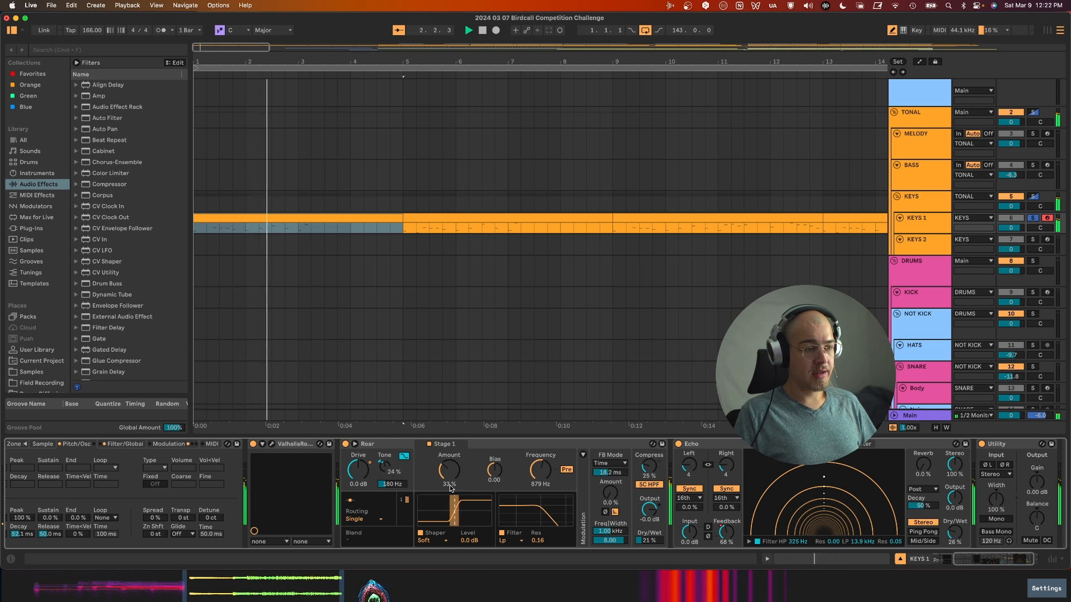
click(346, 444)
key(space)
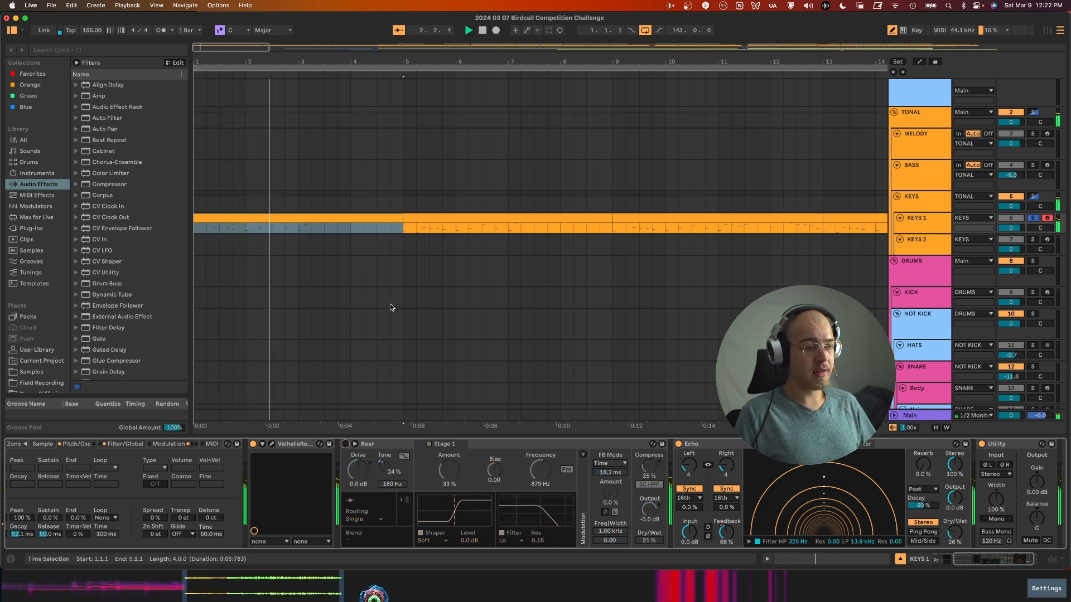
click(346, 444)
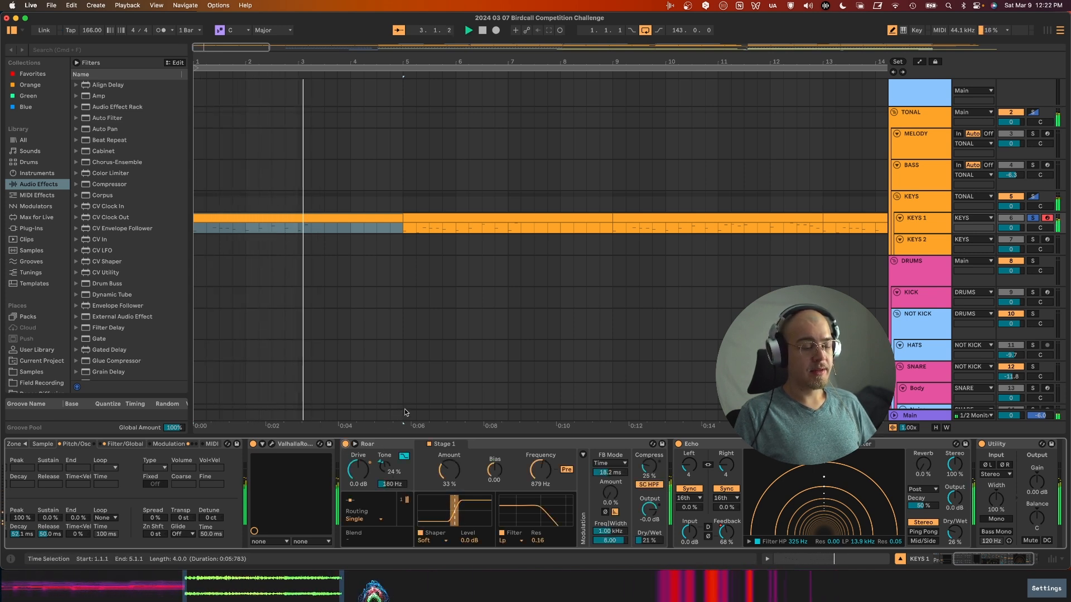
scroll(510, 390, right, 3)
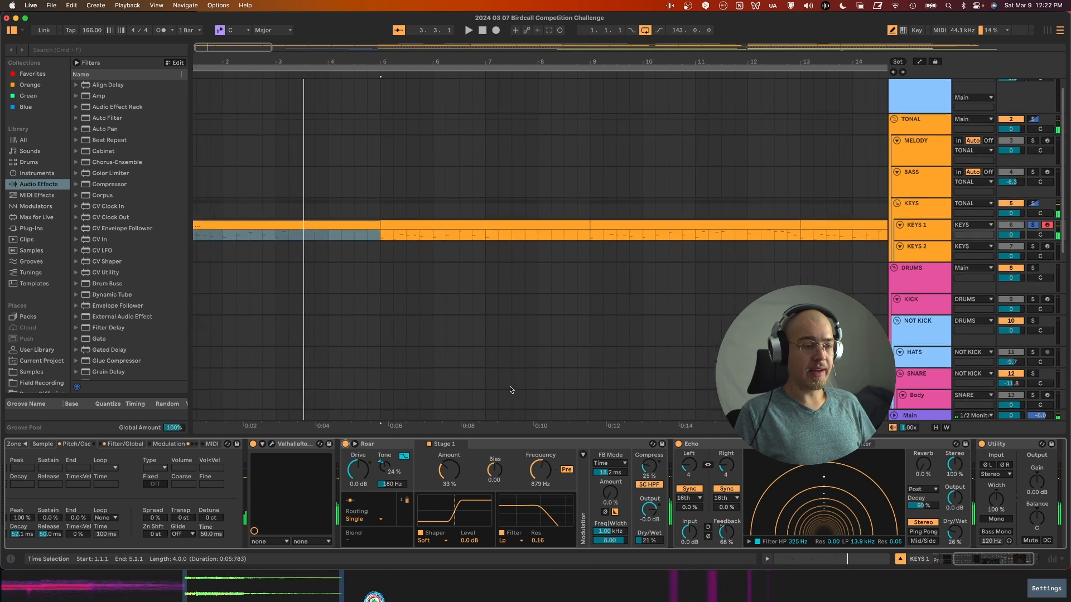
scroll(625, 468, right, 3)
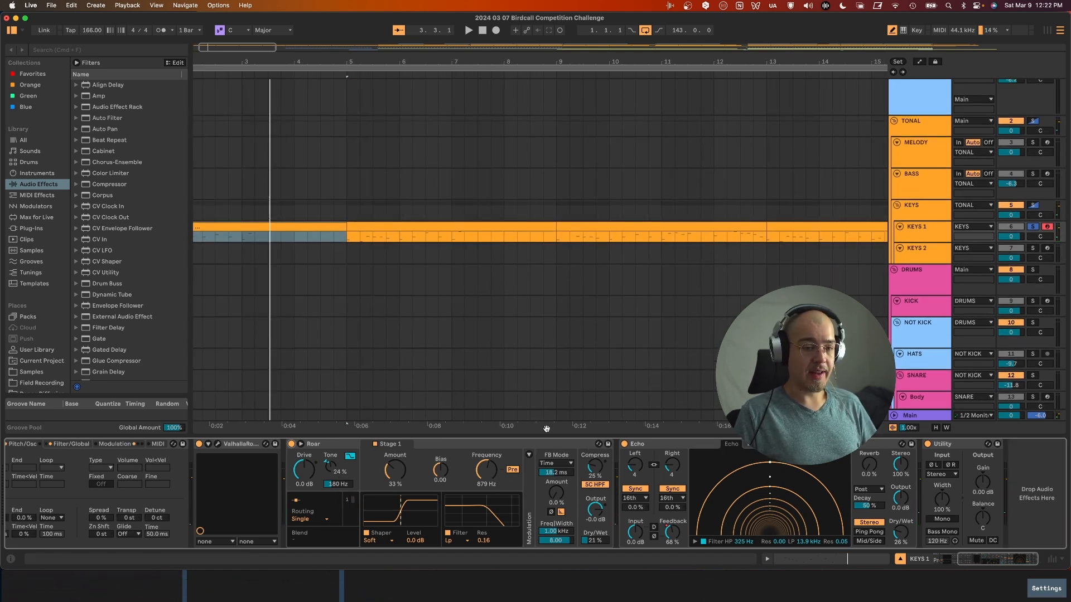
Play the SHAKER track in solo from bar 17
scroll(436, 276, down, 10)
key(space)
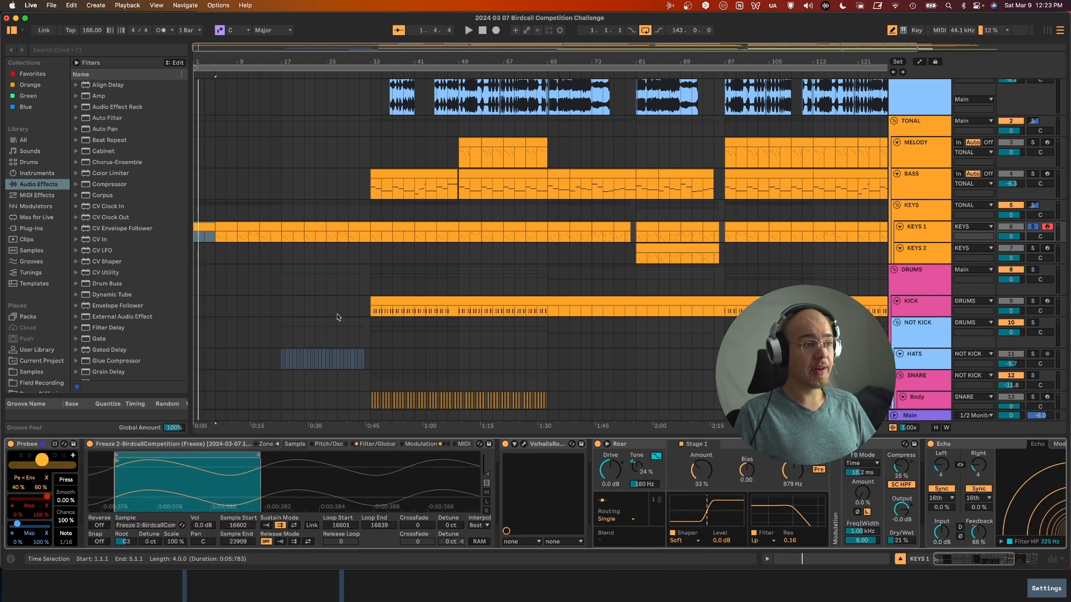
scroll(339, 318, right, 1)
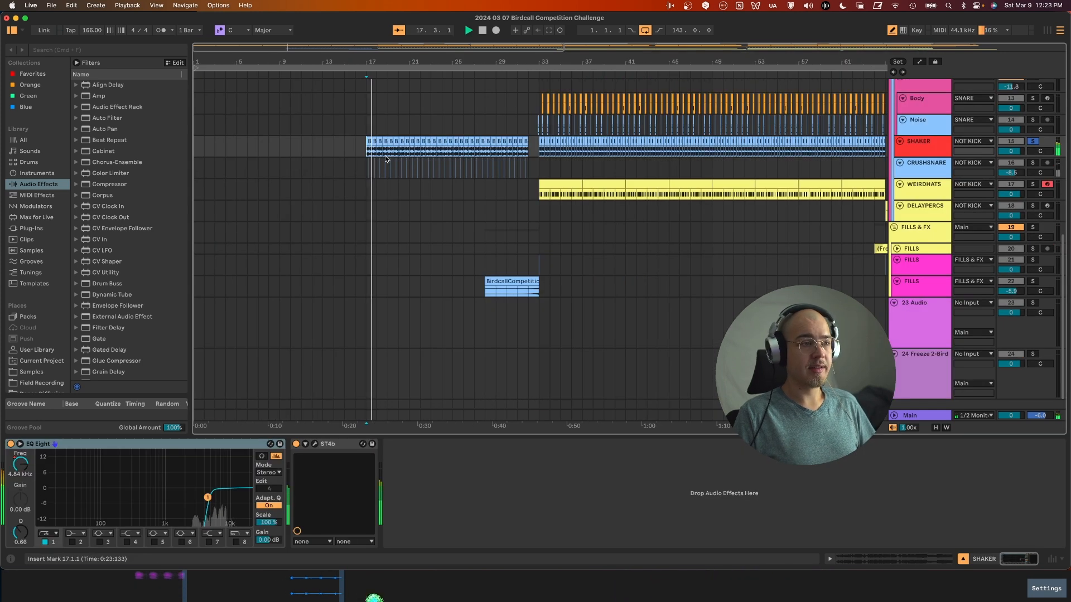
scroll(385, 158, up, 10)
key(space)
Play the end of the original birdcall recording in solo from bar 141
click(450, 141)
key(space)
key(space)
double_click(929, 150)
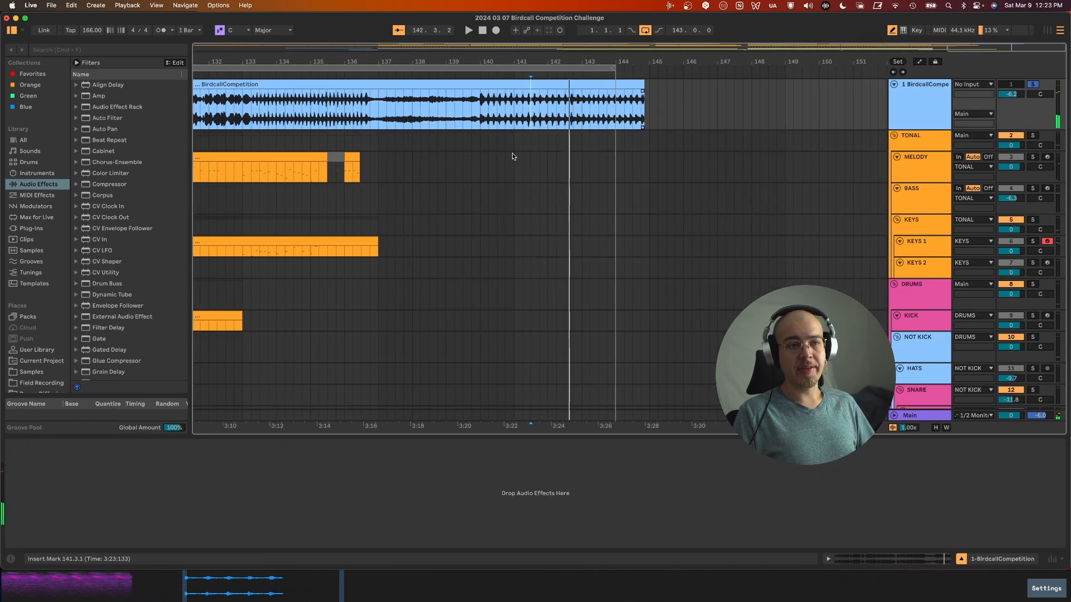
Return to bar 17, solo the SHAKER track and play its first clip
scroll(527, 149, left, 20)
scroll(528, 150, down, 8)
scroll(527, 149, right, 7)
scroll(527, 150, left, 15)
scroll(528, 150, down, 10)
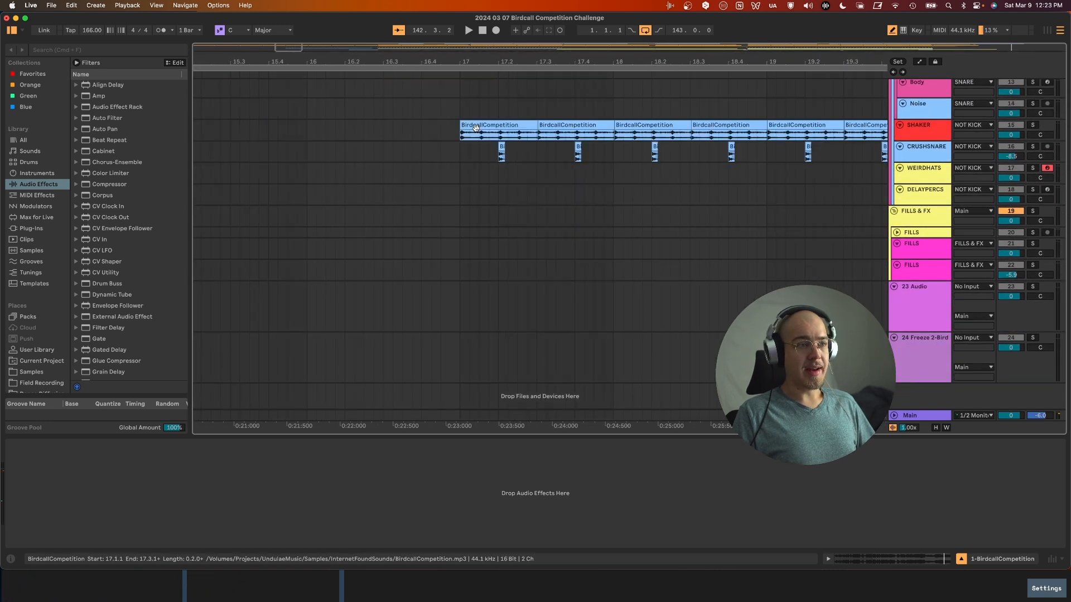
click(481, 126)
key(s)
key(space)
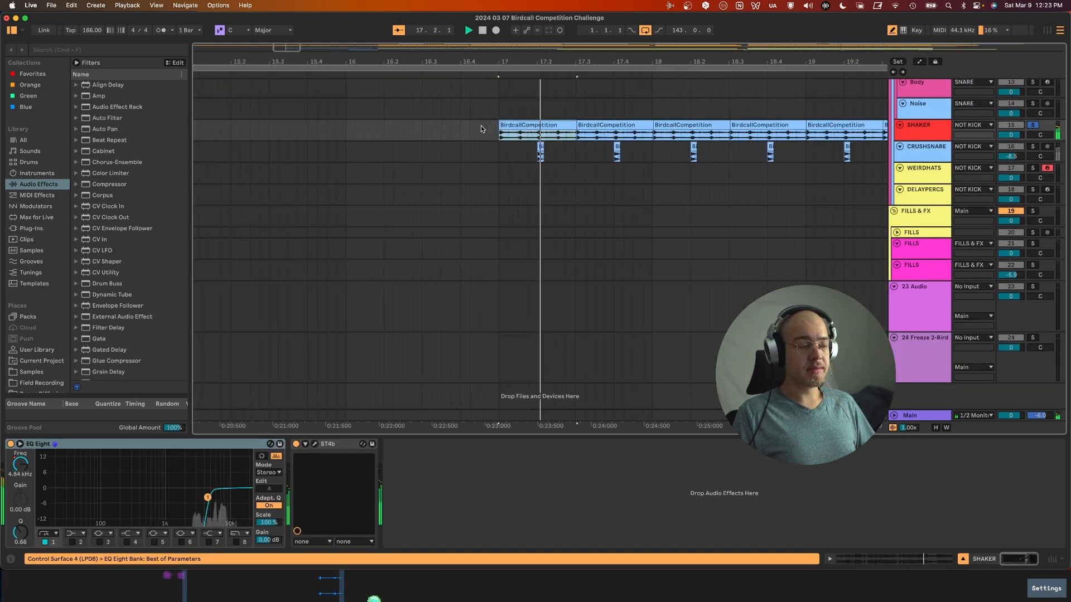
Stop playback and inspect the ST4b settings on the SHAKER track, closing the plug-in window again
key(space)
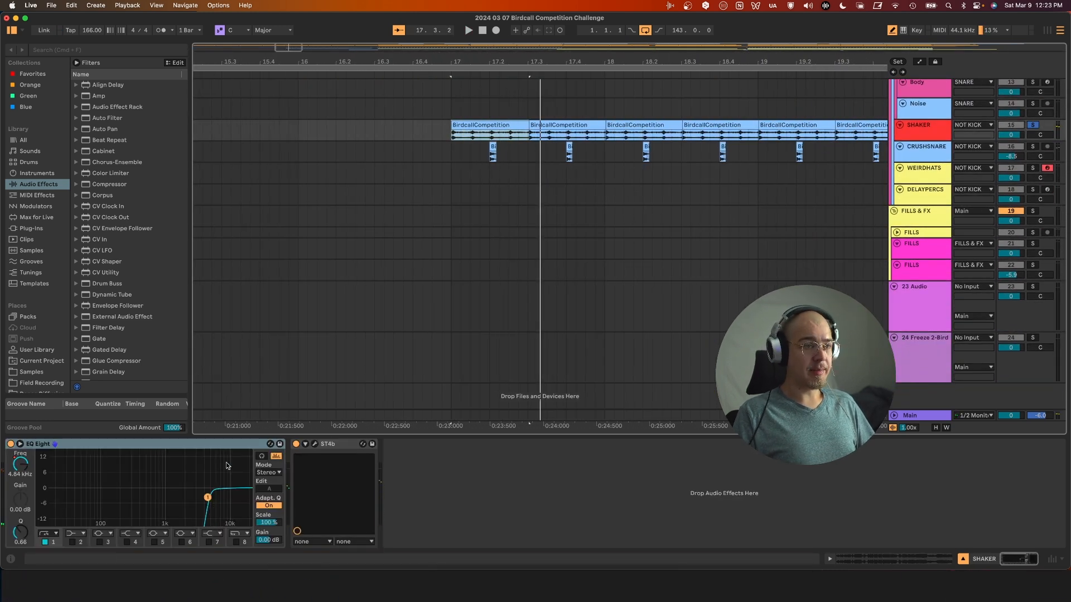
click(314, 444)
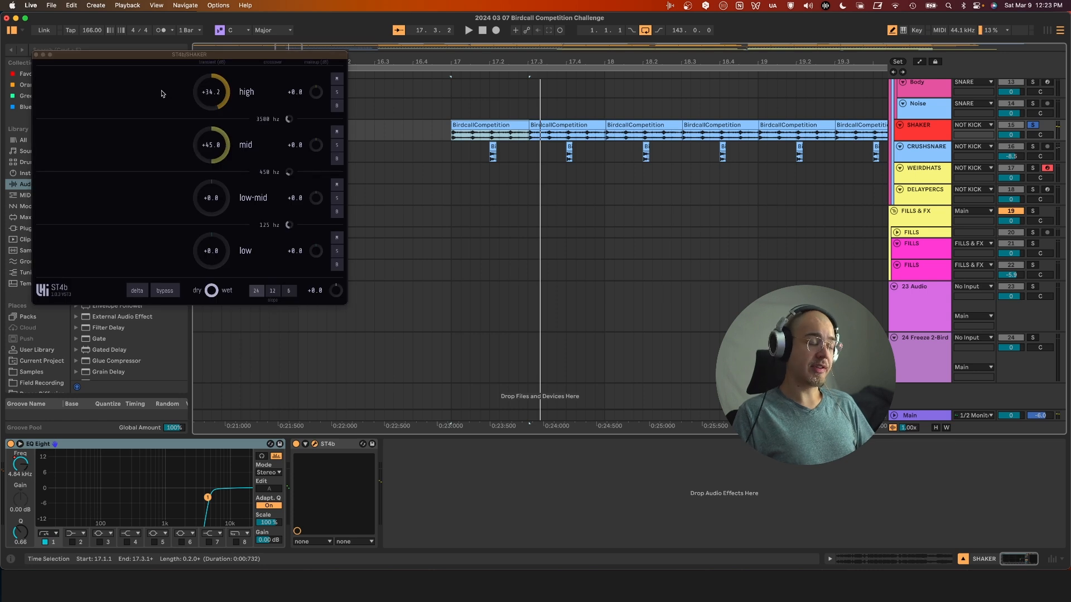
click(36, 54)
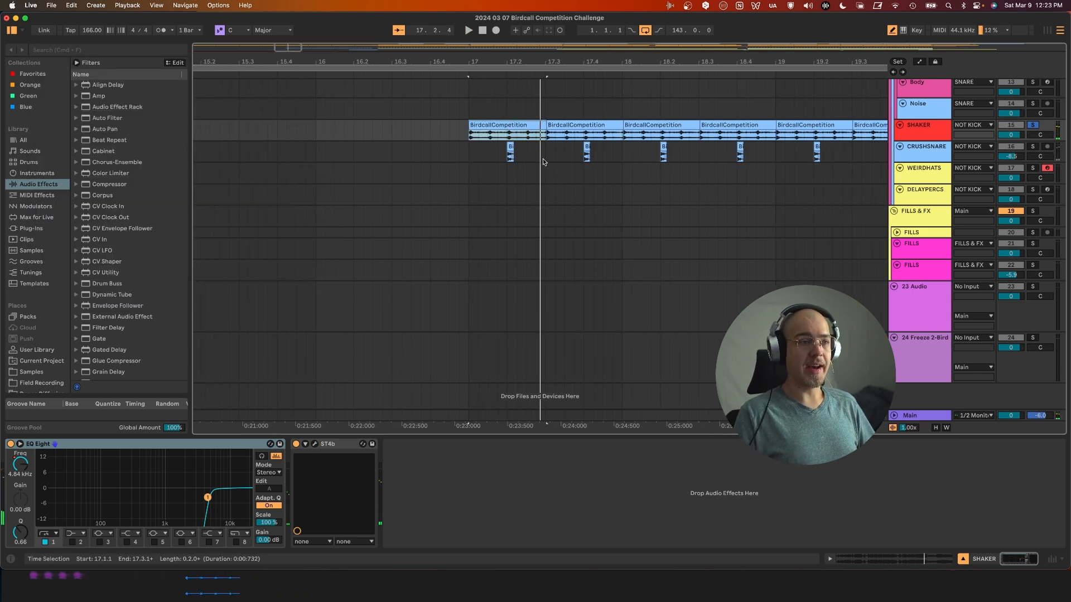
Play the first CRUSHSNARE clip in solo and show the track's EQ Eight and Erosion devices
scroll(580, 159, down, 5)
click(927, 154)
key(space)
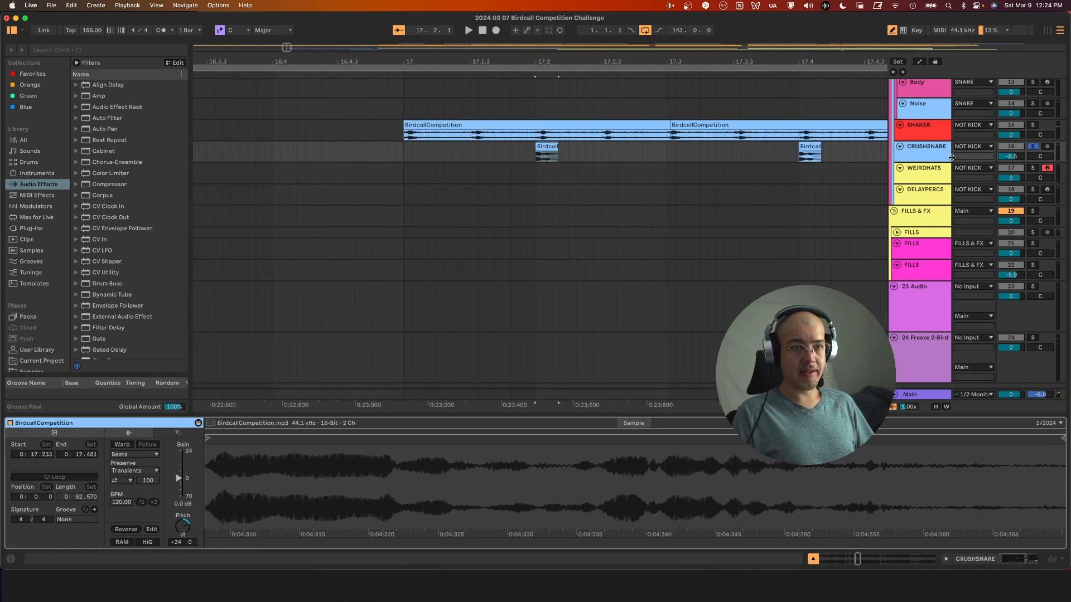
double_click(942, 154)
scroll(941, 155, up, 4)
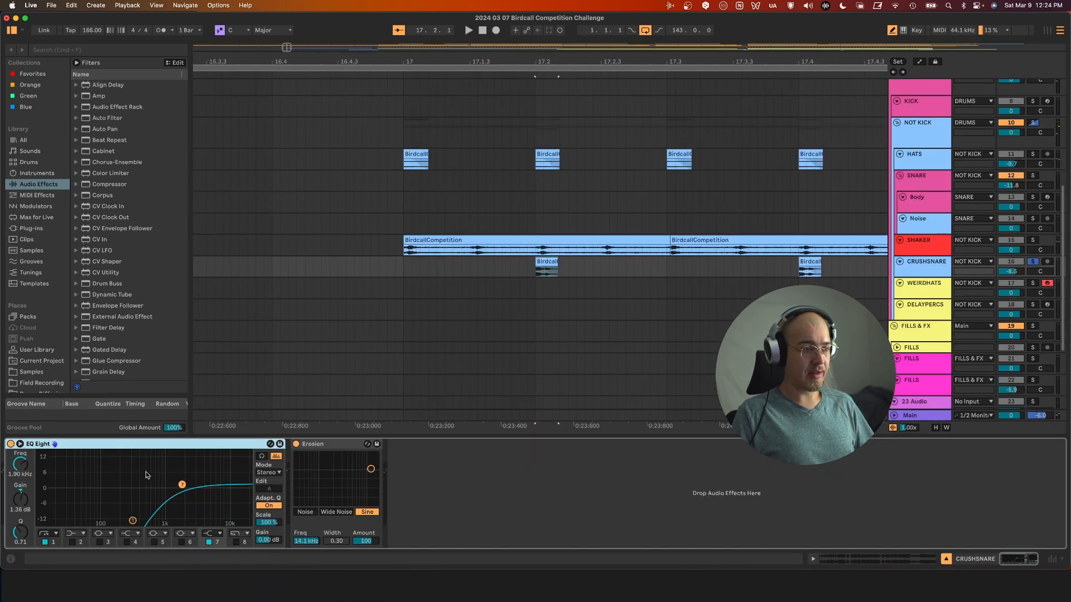
Audition the first CRUSHSNARE clip at 0 st pitch, and restore its transposition to +24 st
key(space)
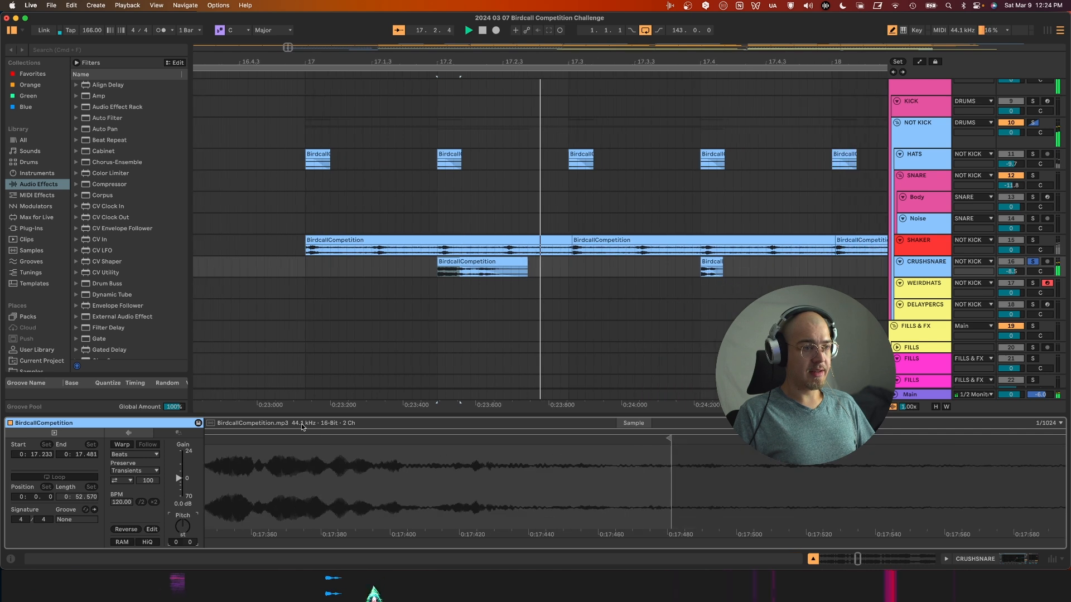
key(space)
key(space)
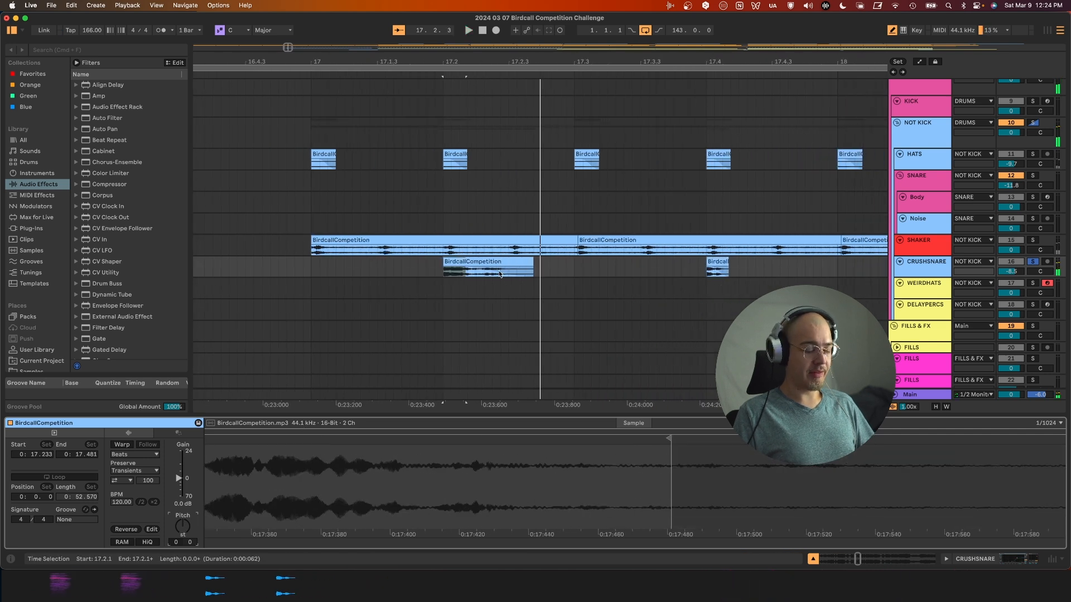
drag(182, 526, 183, 498)
Show the CRUSHSNARE devices and compare the snare sound with Erosion bypassed and enabled
click(913, 275)
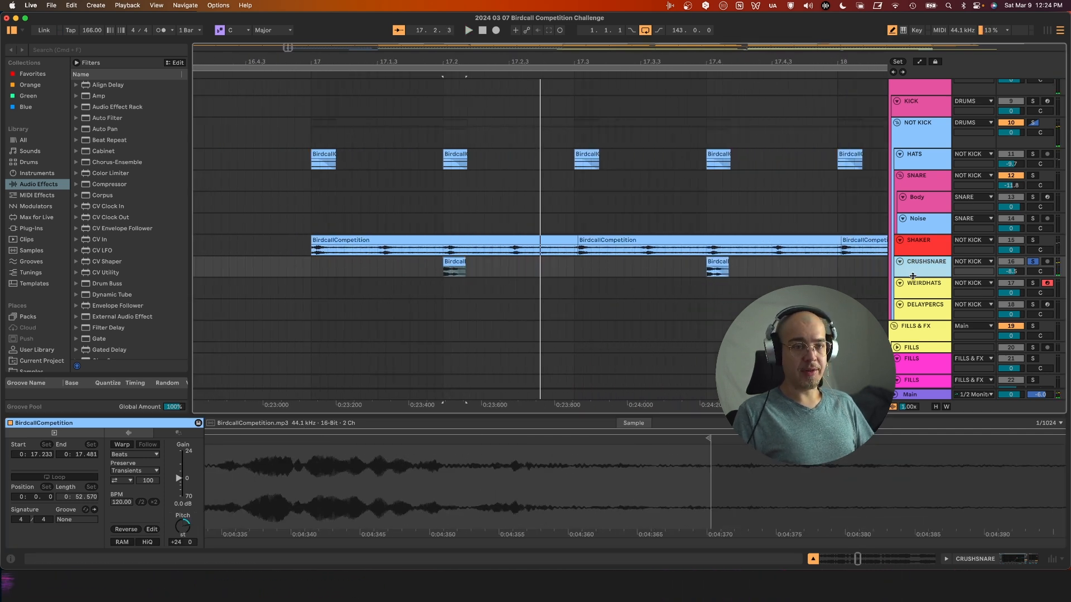
double_click(917, 272)
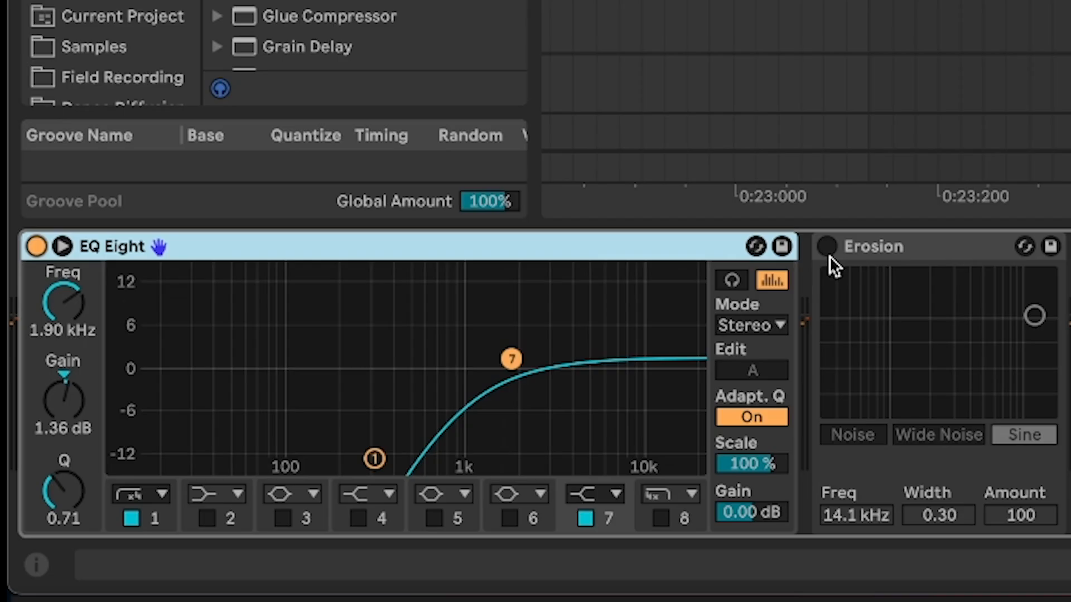
click(296, 444)
scroll(516, 207, down, 3)
key(space)
key(space)
Play the first HATS clip at bar 17 in solo
scroll(512, 207, down, 10)
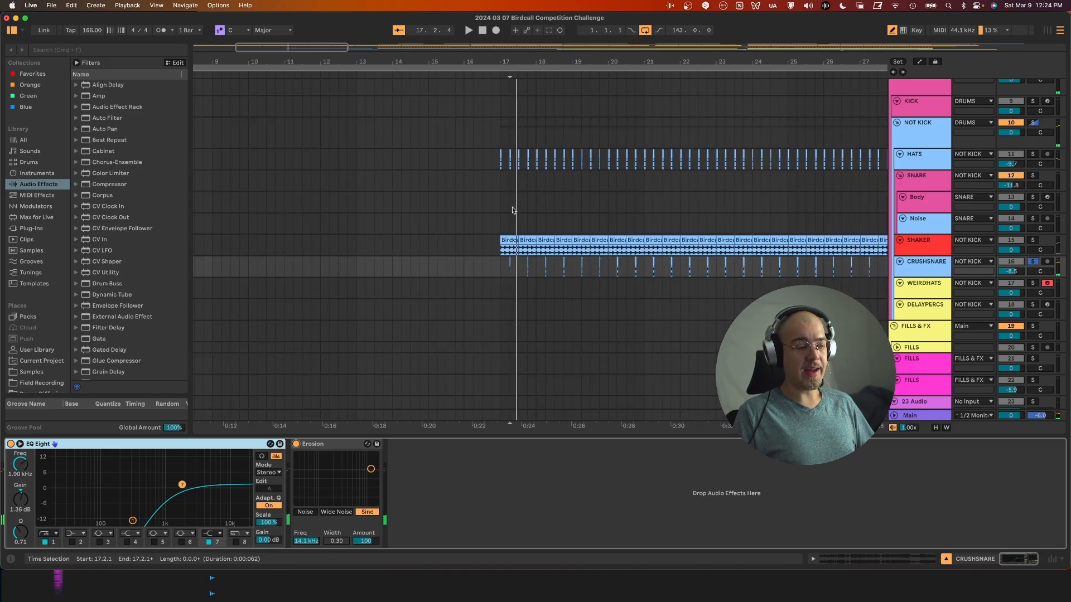
scroll(512, 211, up, 15)
click(540, 153)
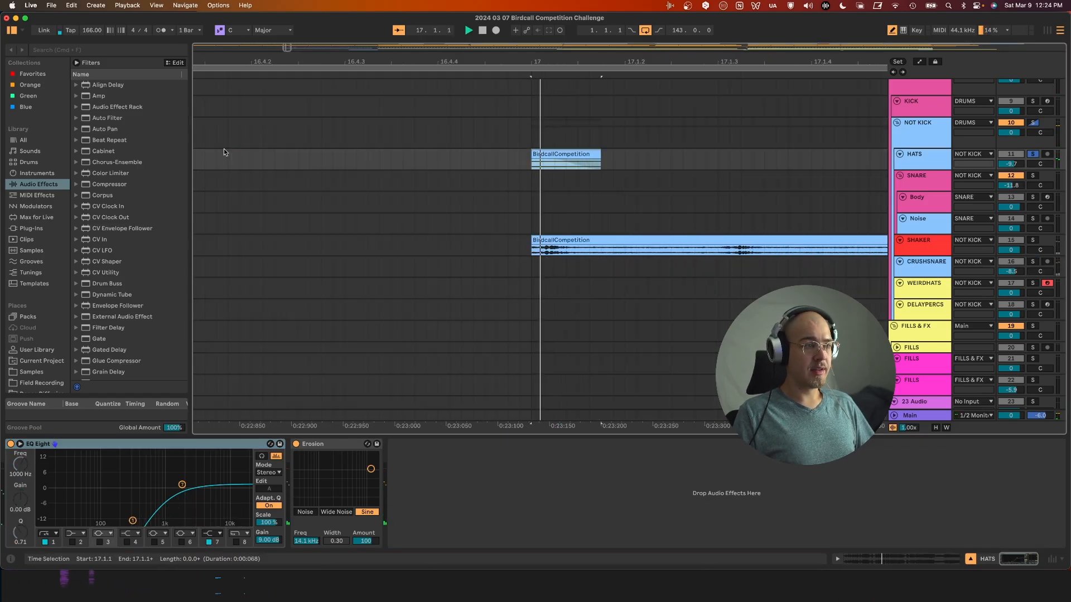
Show the first HATS clip at bar 17 and the track's EQ Eight and Erosion devices
click(924, 264)
click(917, 161)
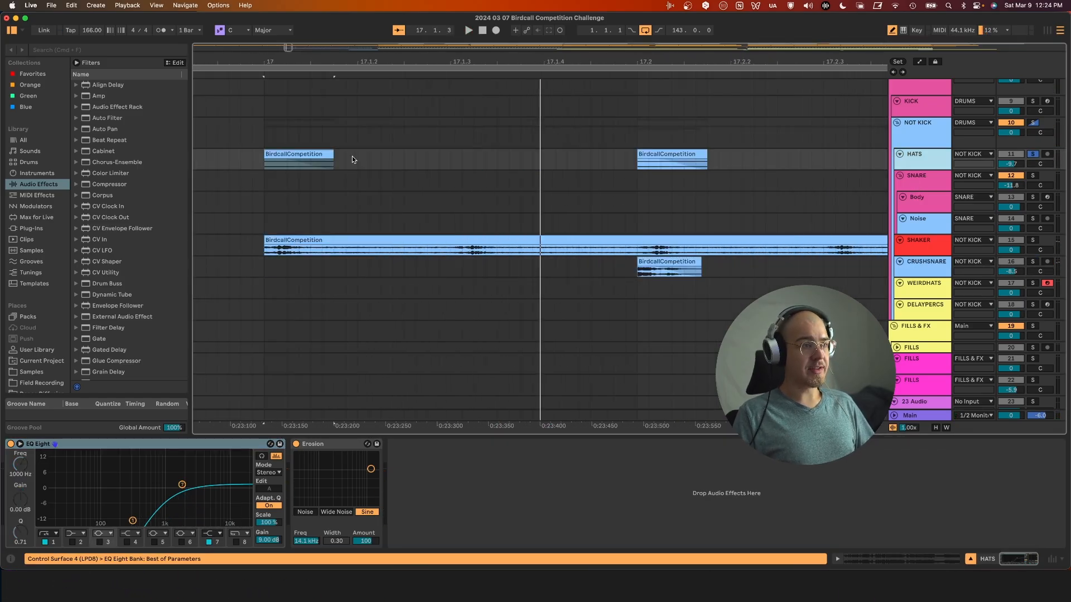
click(282, 155)
scroll(277, 168, up, 3)
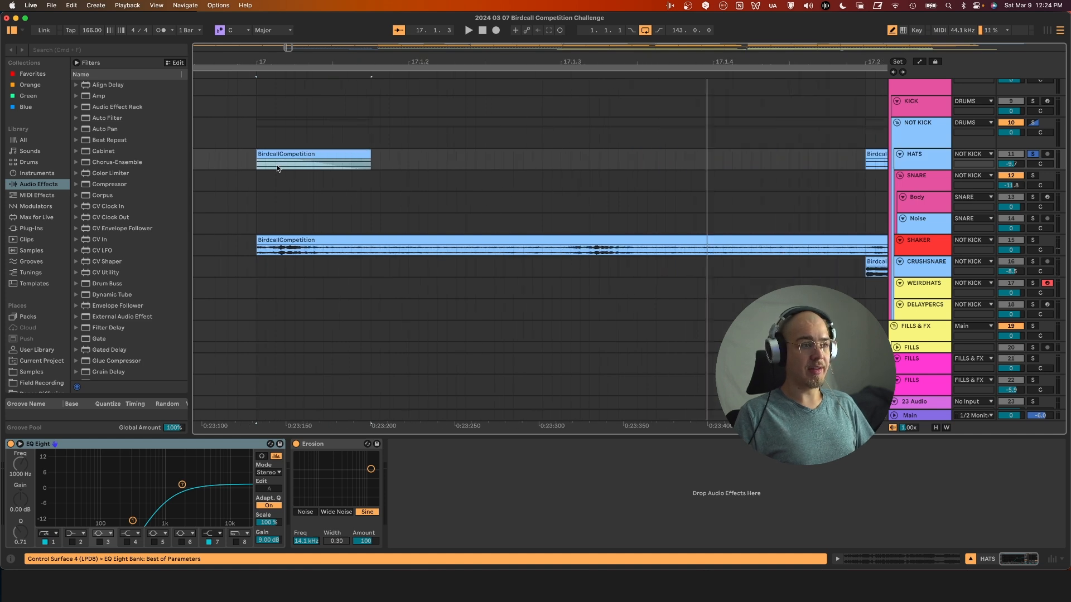
scroll(277, 167, down, 3)
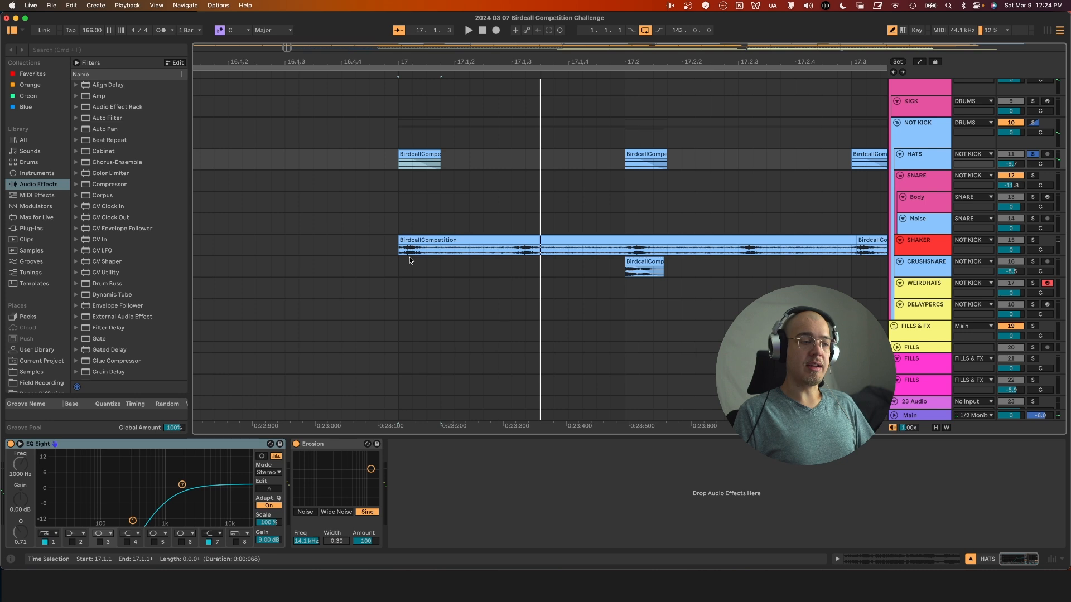
scroll(402, 223, down, 3)
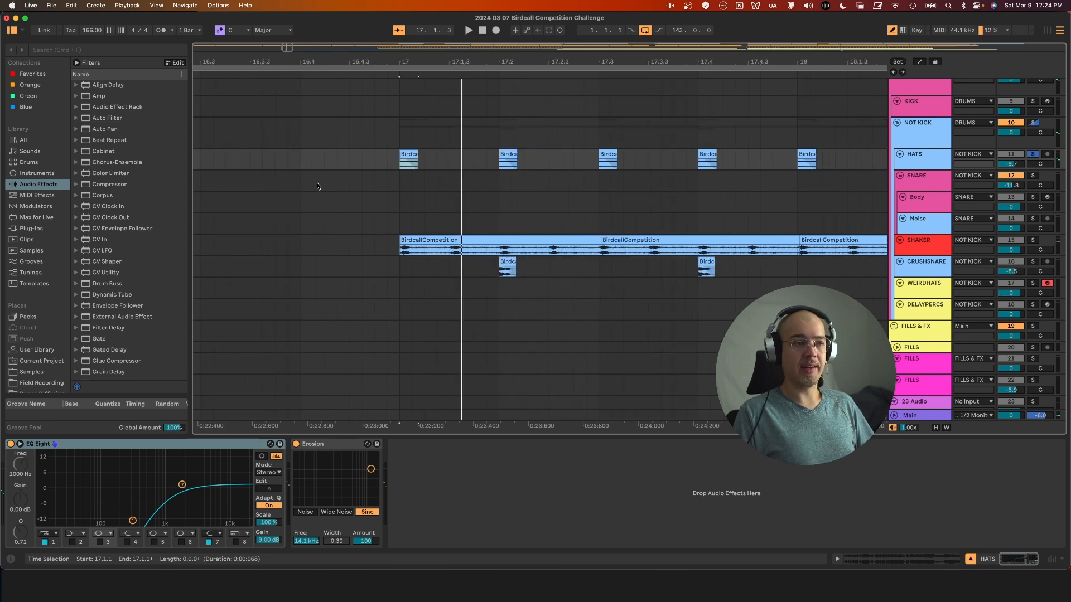
Play the full arrangement without solo from just before bar 17
click(385, 166)
key(space)
scroll(386, 167, down, 10)
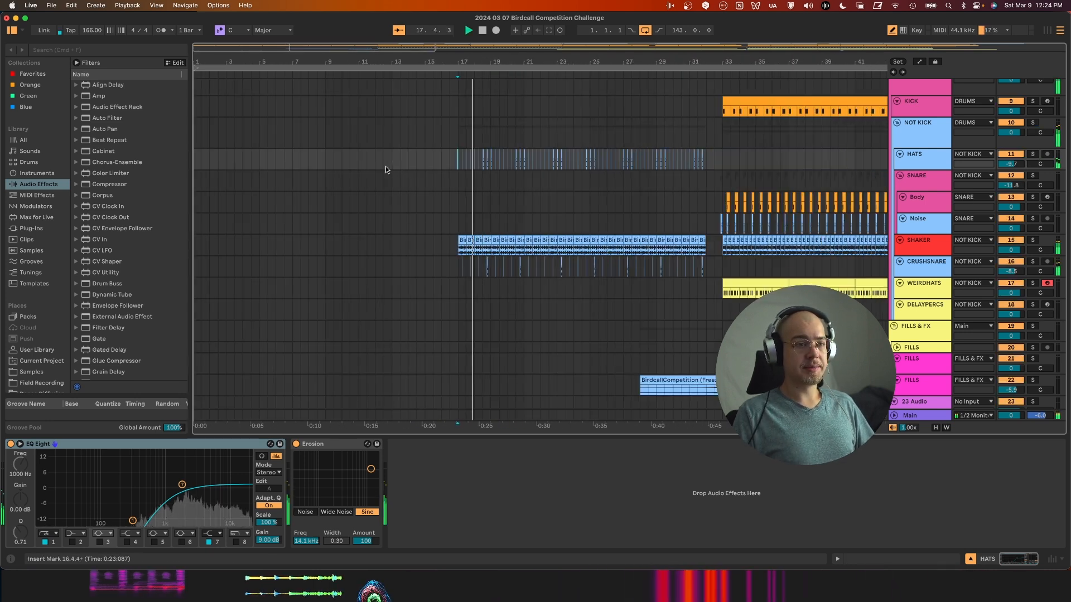
scroll(446, 190, up, 10)
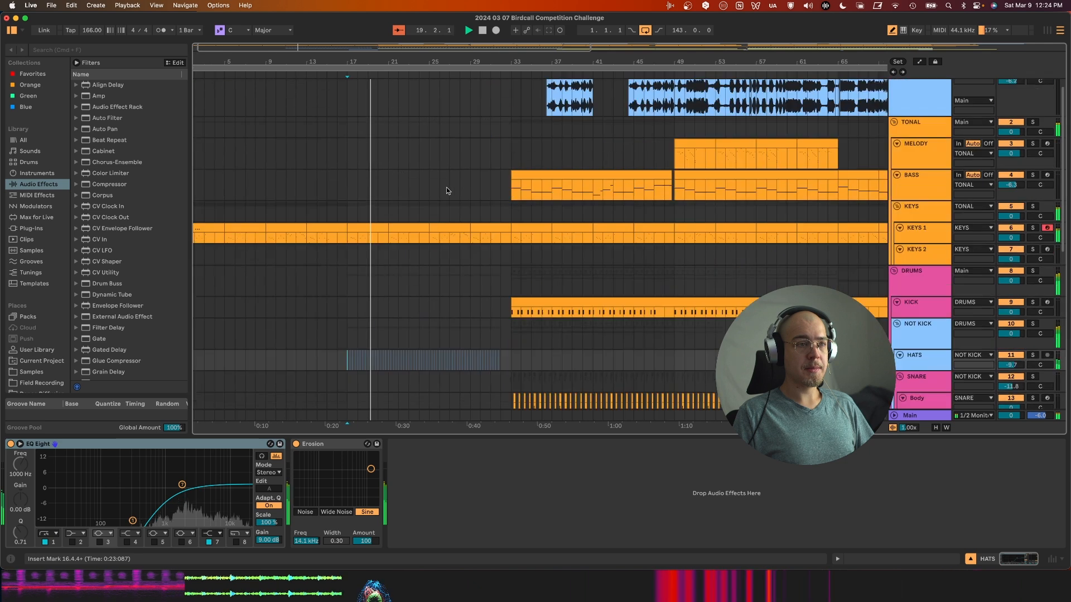
scroll(446, 190, down, 10)
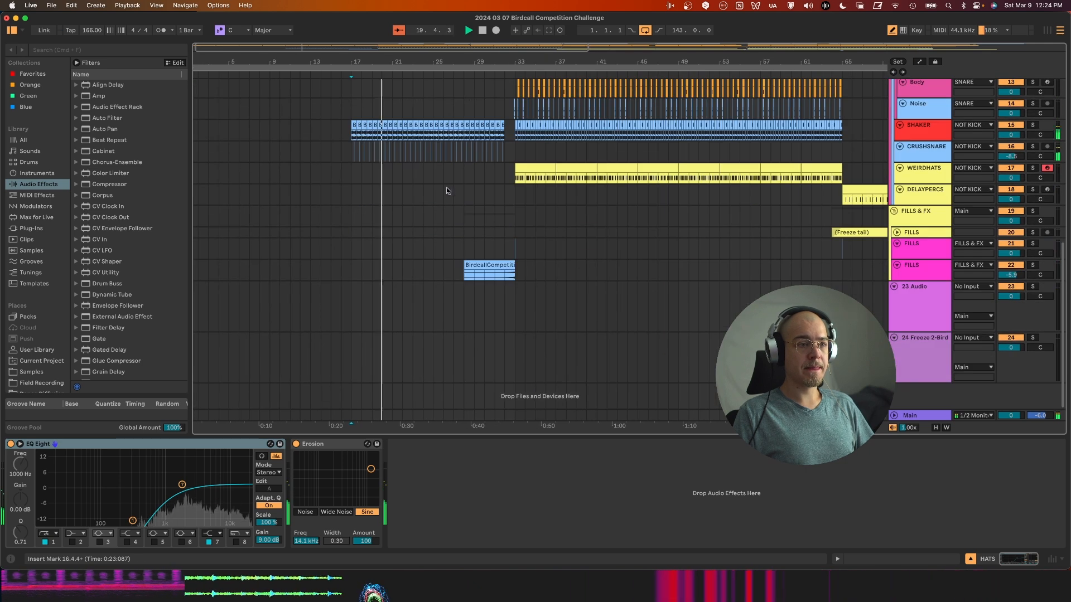
Solo the FILLS track with the freeze-tail clip, play its end before bar 33, and show its Erosion, EQ Eight and Reverb devices
click(501, 277)
scroll(500, 277, up, 5)
key(s)
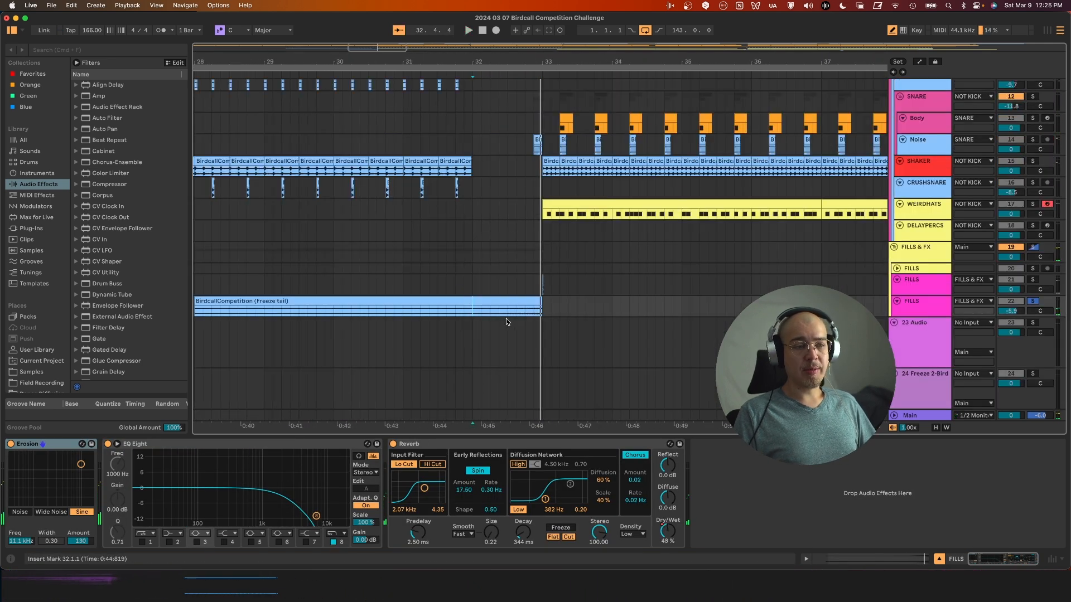
scroll(504, 322, up, 1)
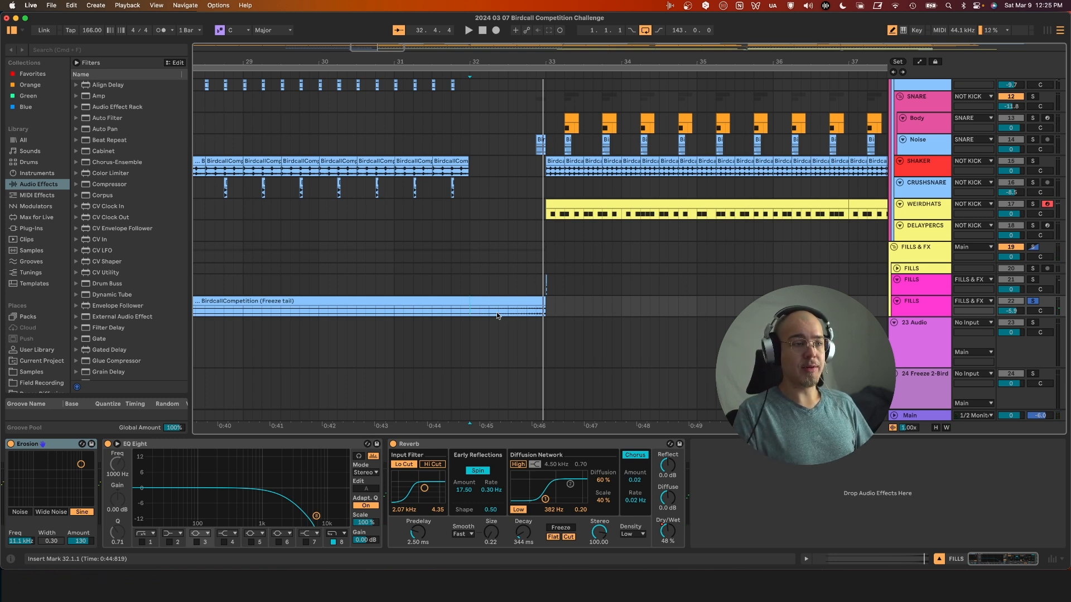
scroll(495, 330, down, 3)
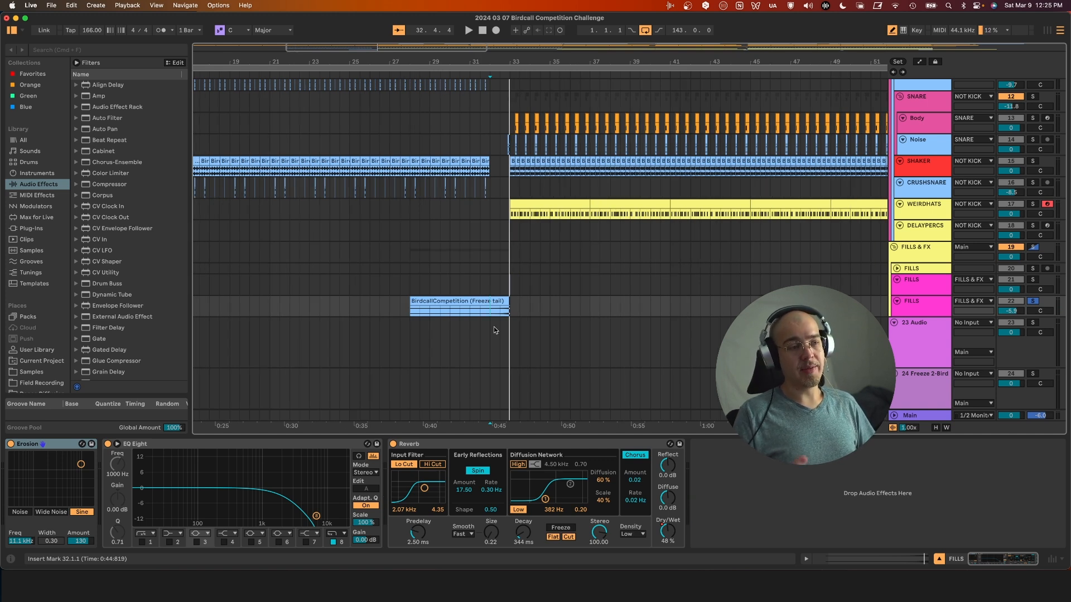
Audition the BASS track in solo from bar 33 and show its sampler's Pitch/Osc and Filter/Global settings
key(space)
key(plus)
key(plus)
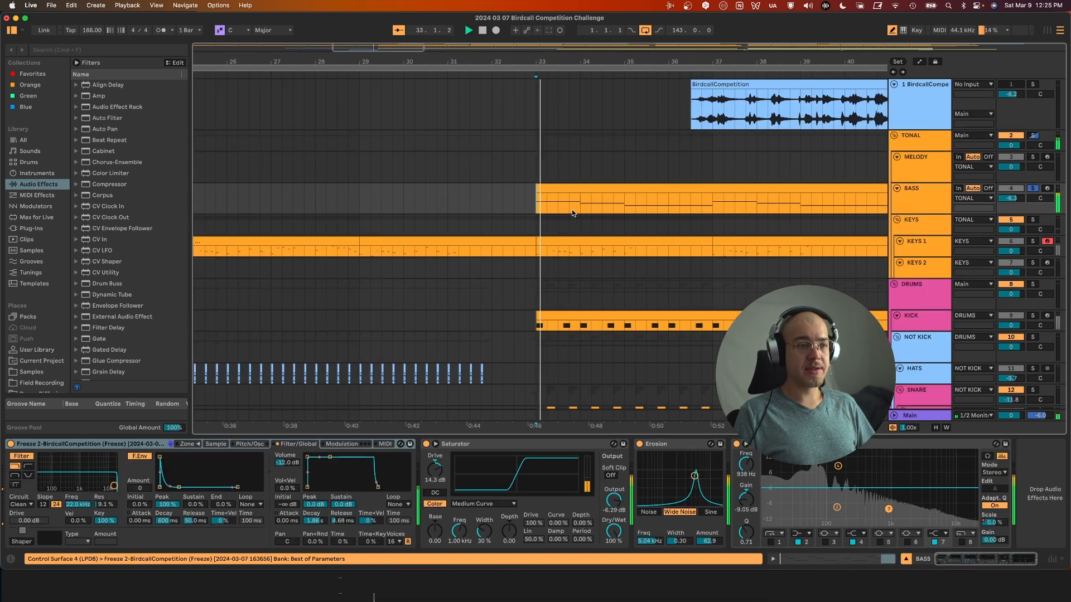
click(250, 444)
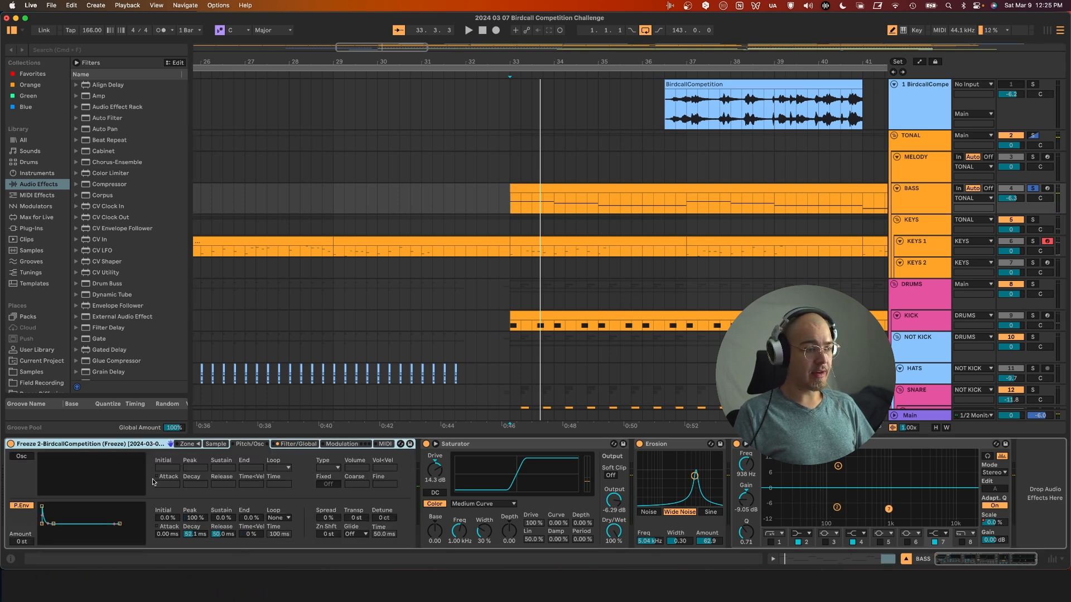
click(295, 444)
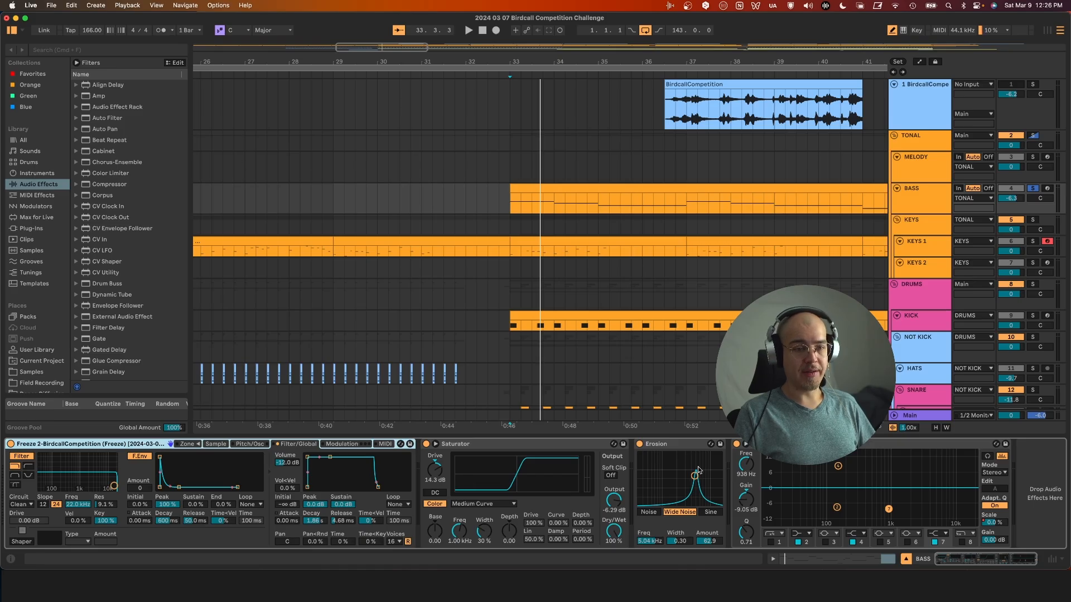
Replay the BASS track in solo from bar 33 and audition its part at bar 65
key(space)
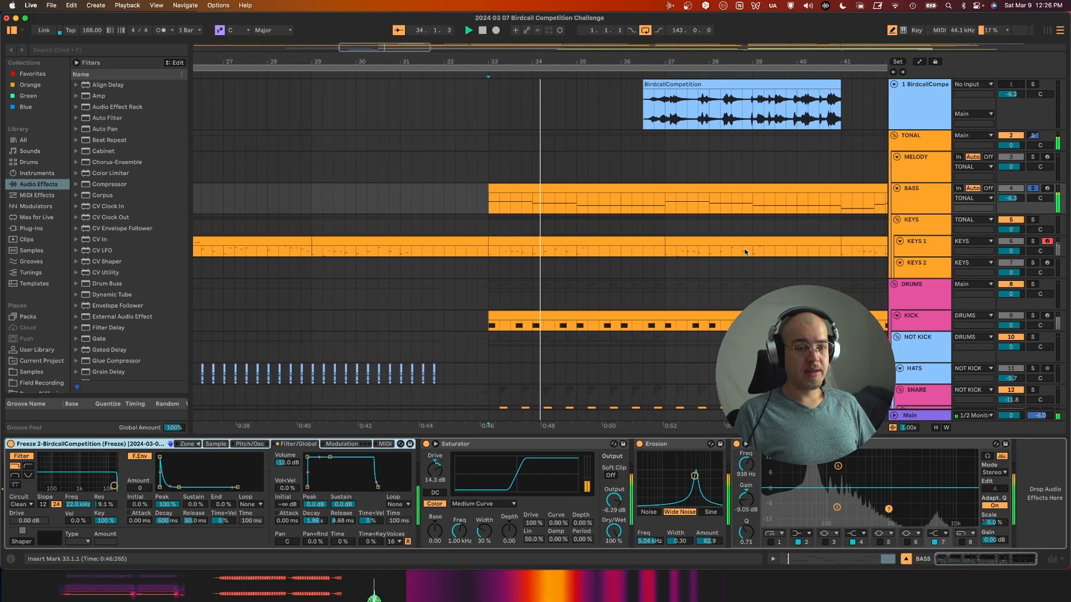
scroll(746, 252, down, 5)
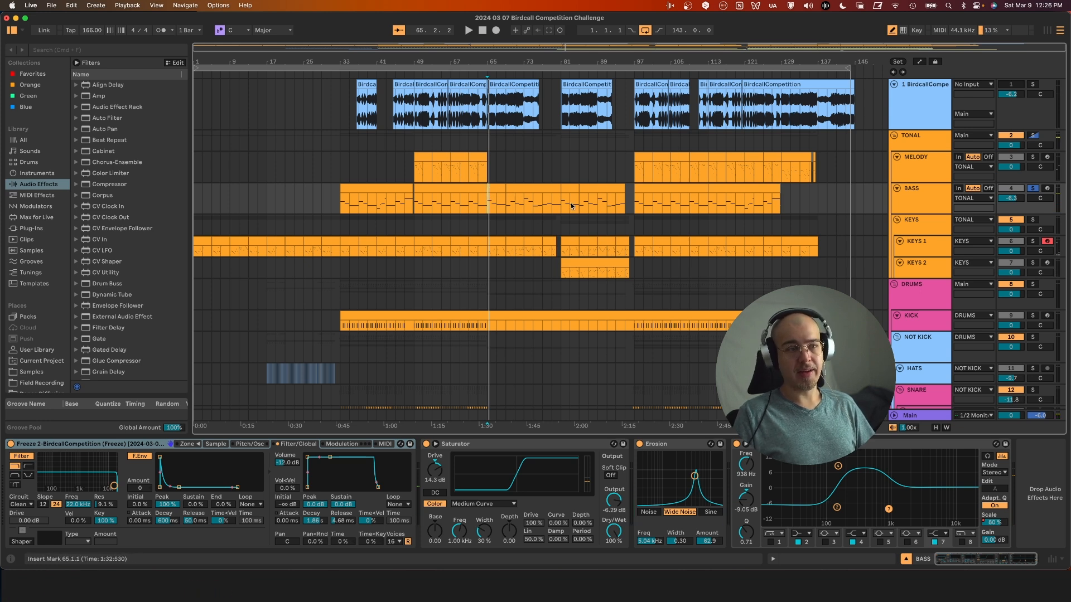
scroll(483, 227, up, 1)
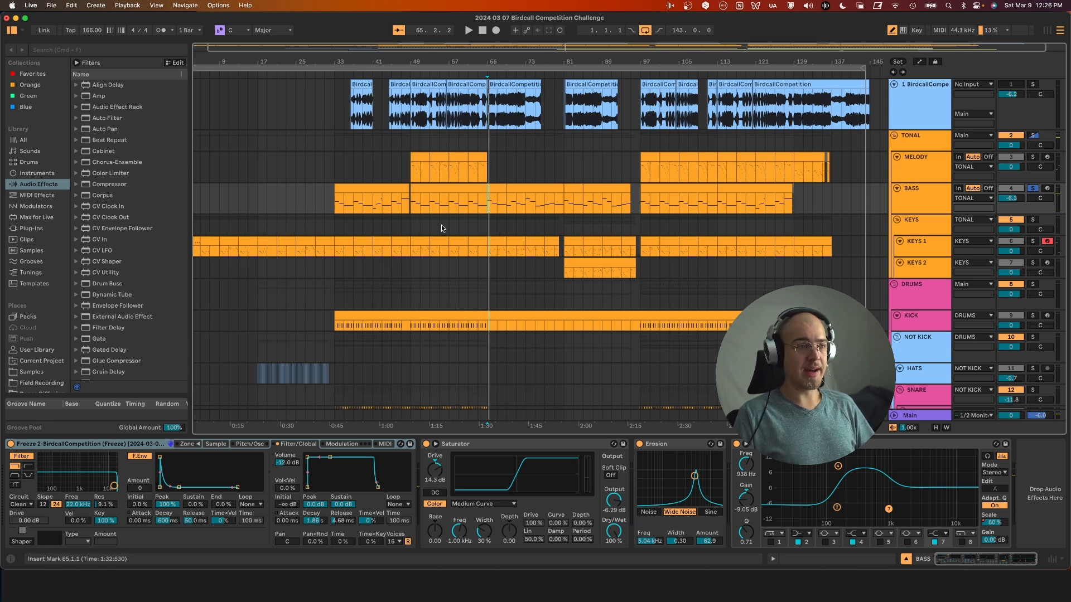
Solo the MELODY track and play it from bar 49
click(913, 166)
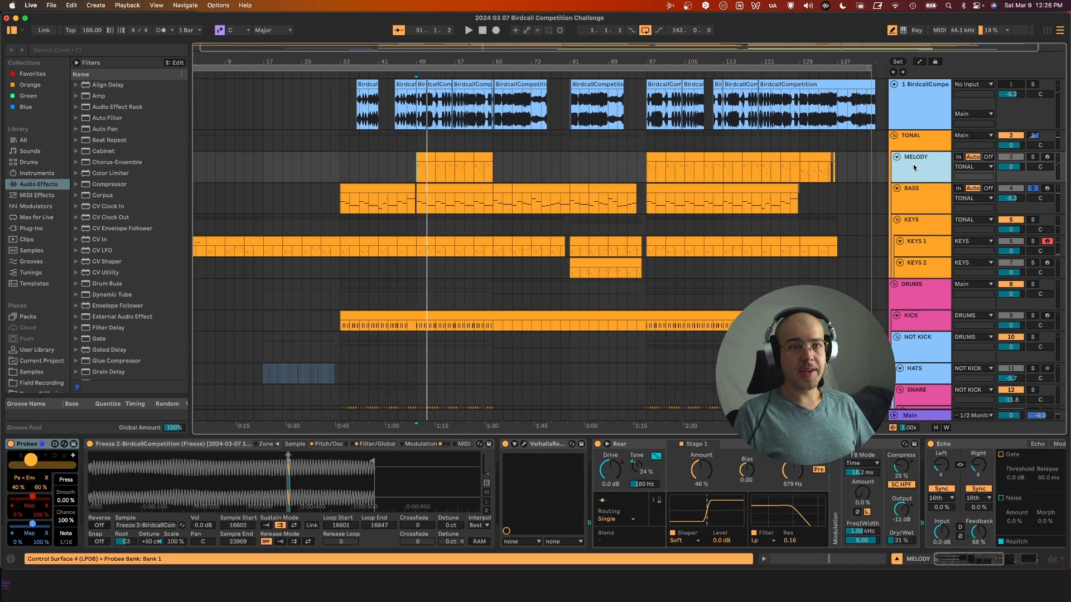
key(s)
key(space)
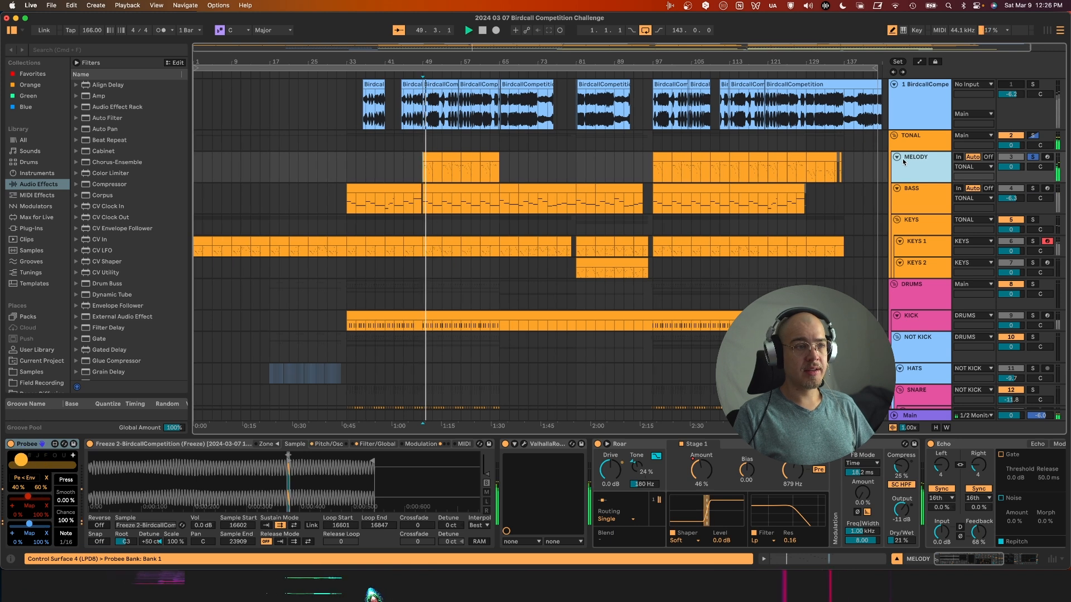
Show the MELODY sampler's Filter/Global settings and examine the short sustain loop in its sample waveform
click(393, 450)
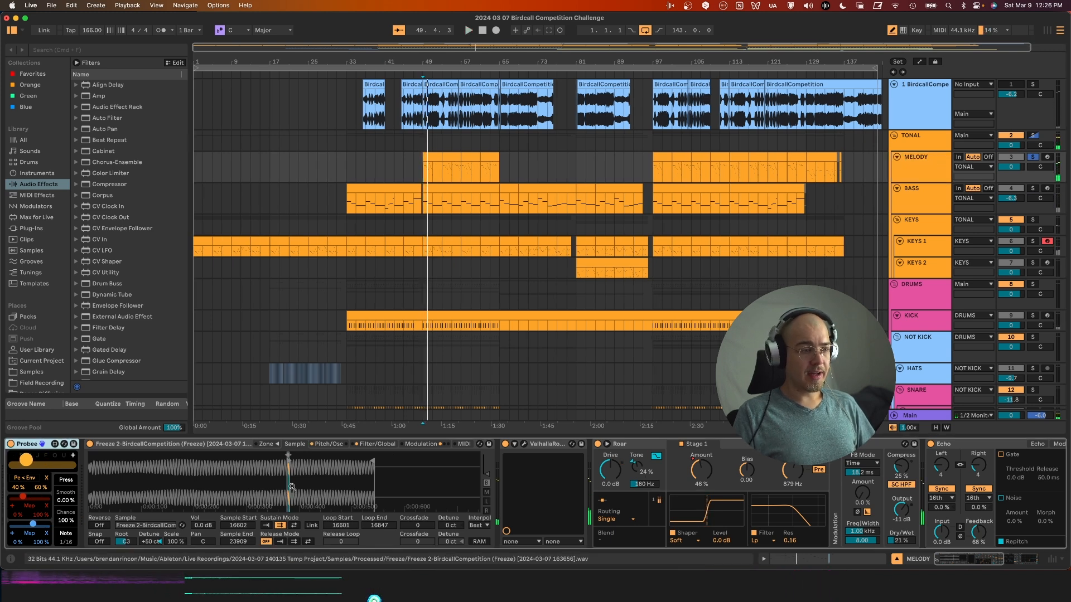
scroll(309, 472, up, 5)
click(316, 445)
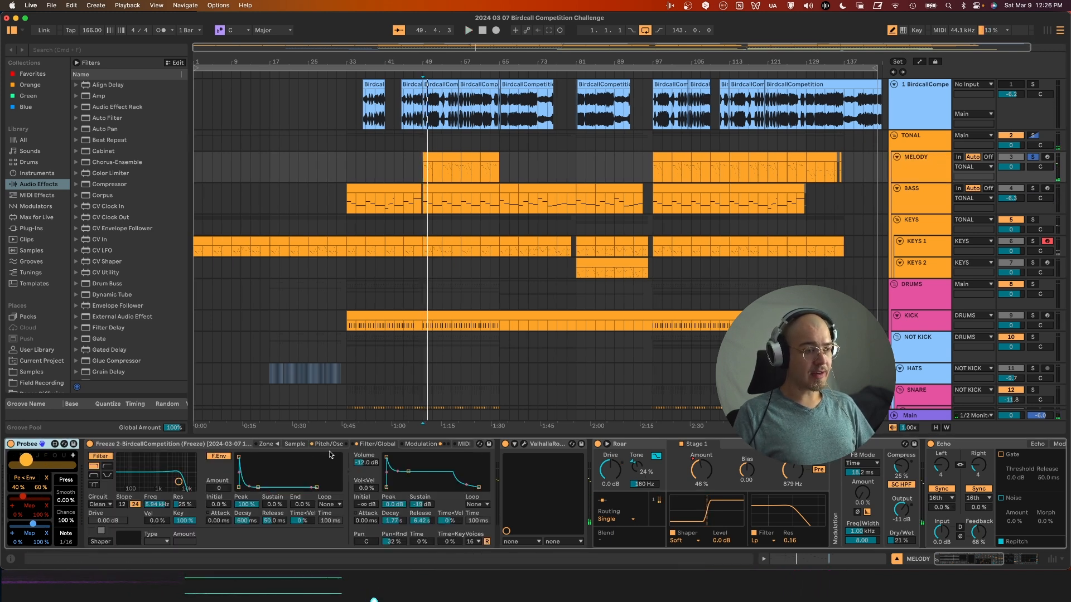
click(295, 445)
scroll(272, 476, up, 5)
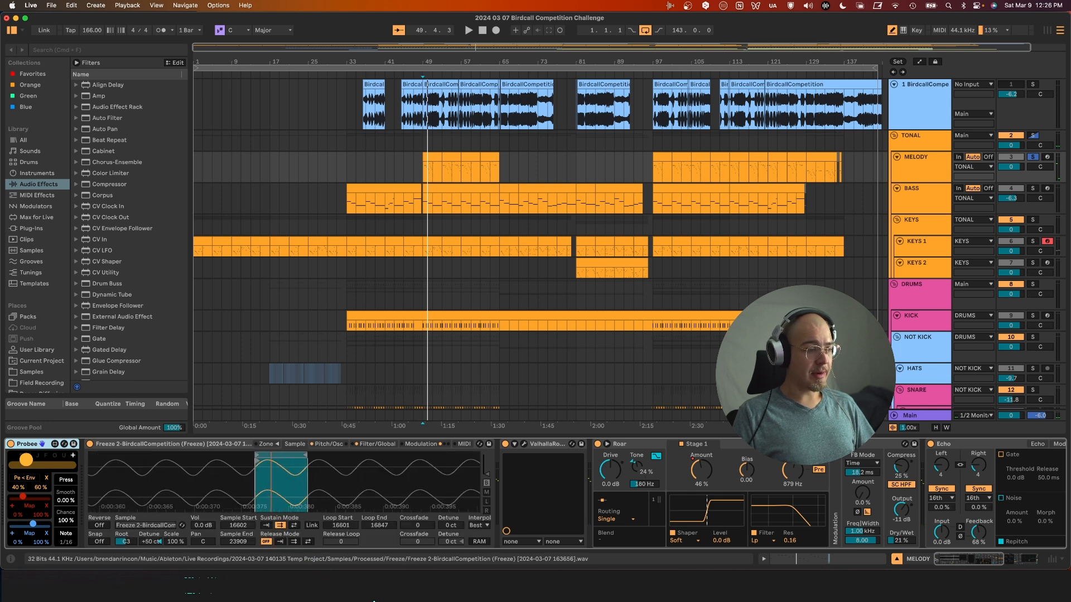
scroll(352, 480, up, 2)
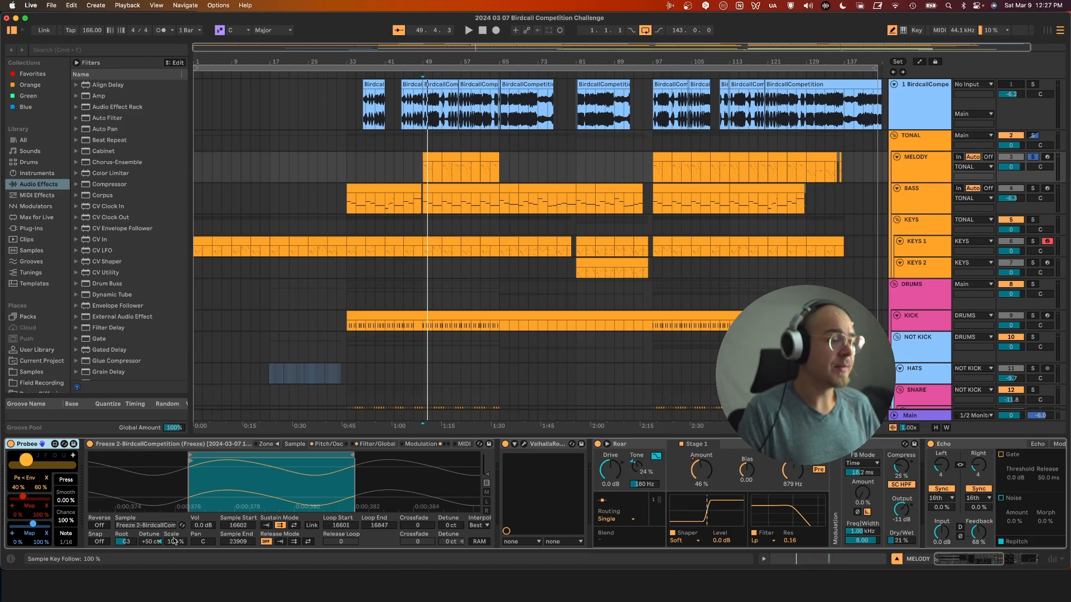
Play MELODY in solo from bar 49 and show its sampler's pitch envelope
key(space)
key(minus)
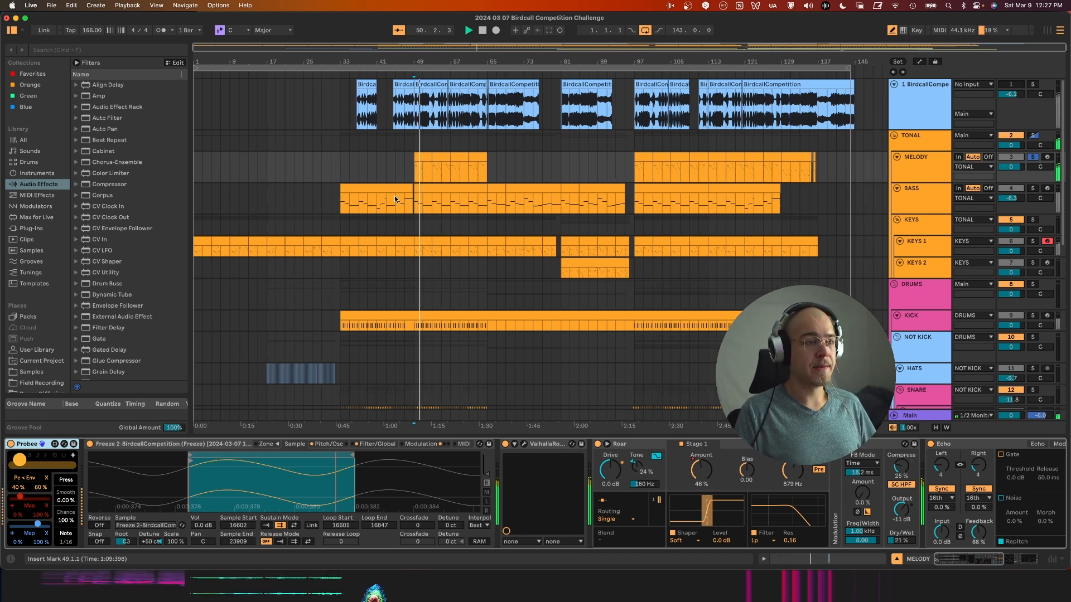
click(345, 448)
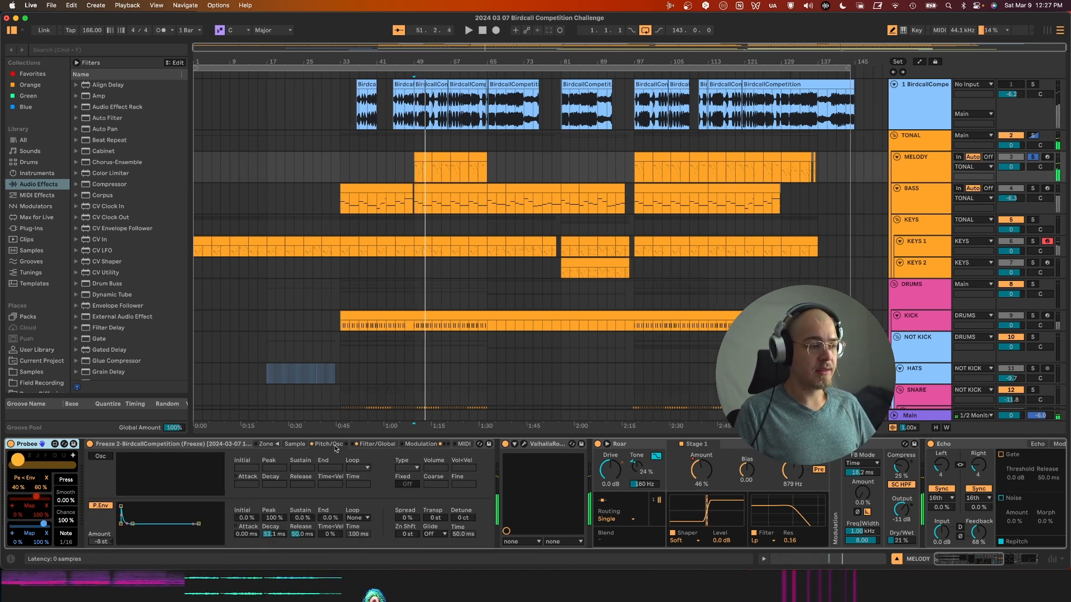
Replay the soloed MELODY from bar 49 and show its Roar, Echo and EQ Eight devices
key(space)
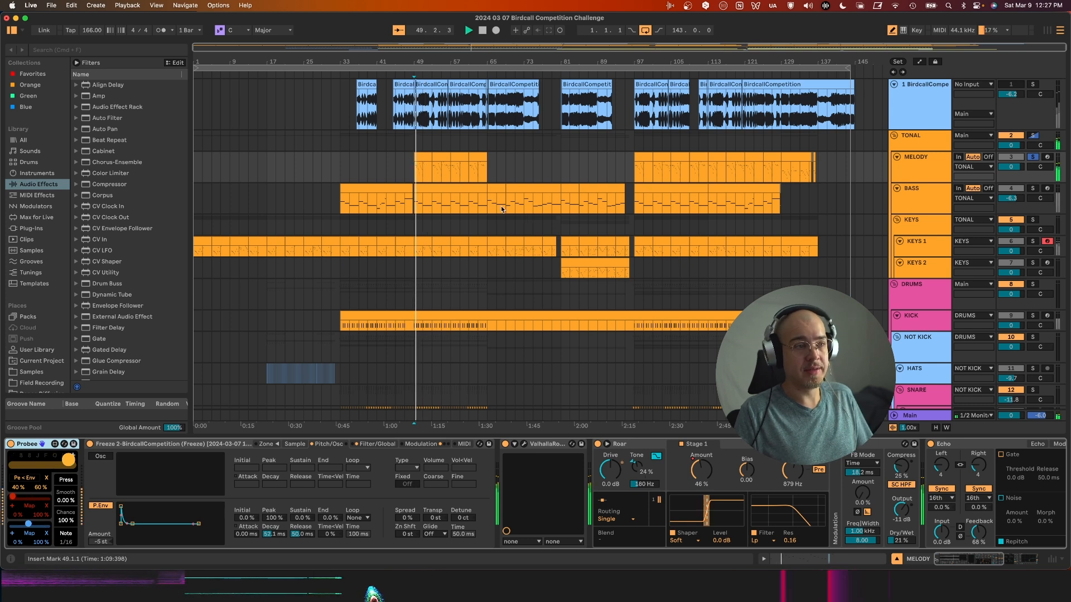
scroll(551, 470, right, 5)
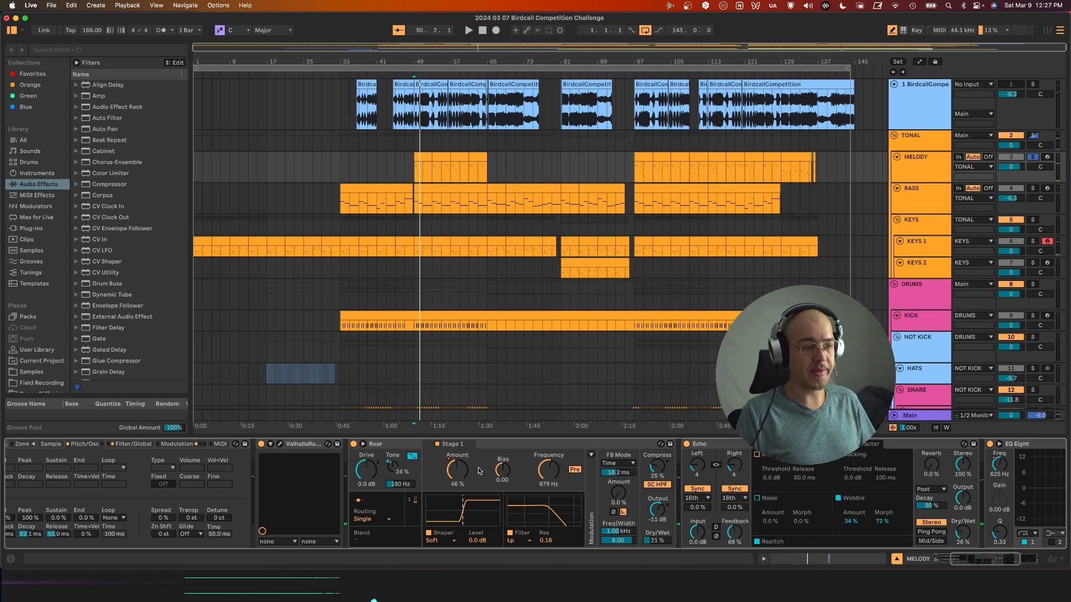
scroll(738, 486, right, 5)
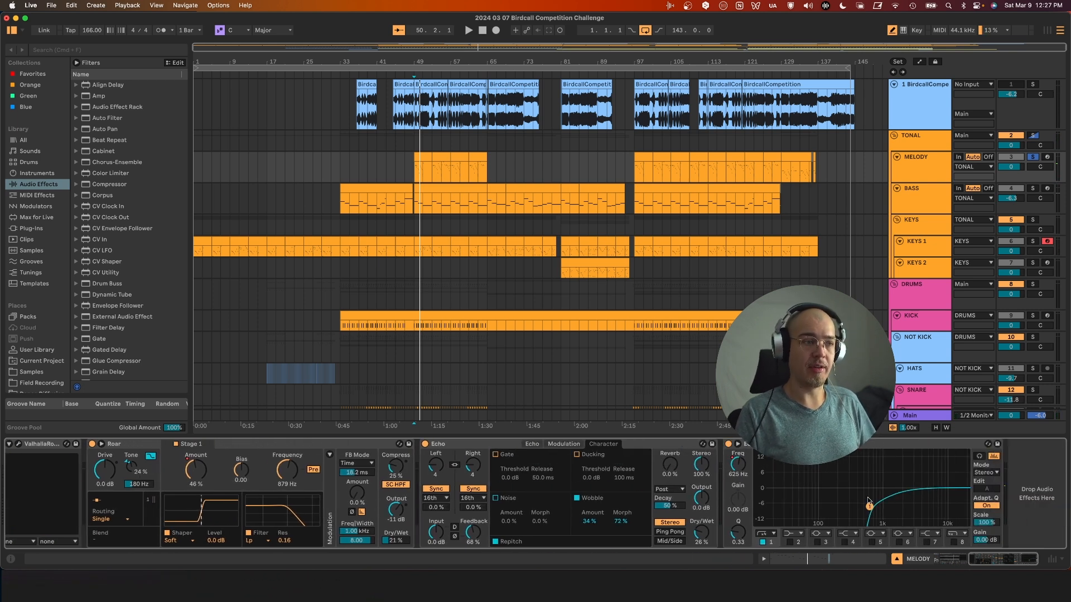
Play the full arrangement without solo from bar 49 and look over the drum tracks
key(space)
click(937, 176)
scroll(834, 223, down, 10)
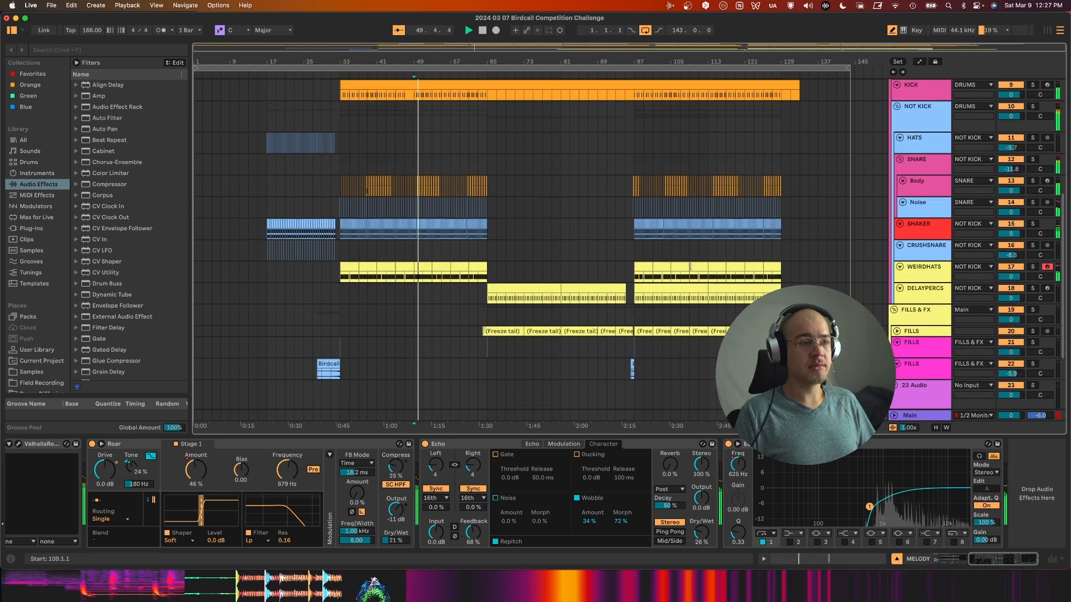
scroll(691, 270, up, 2)
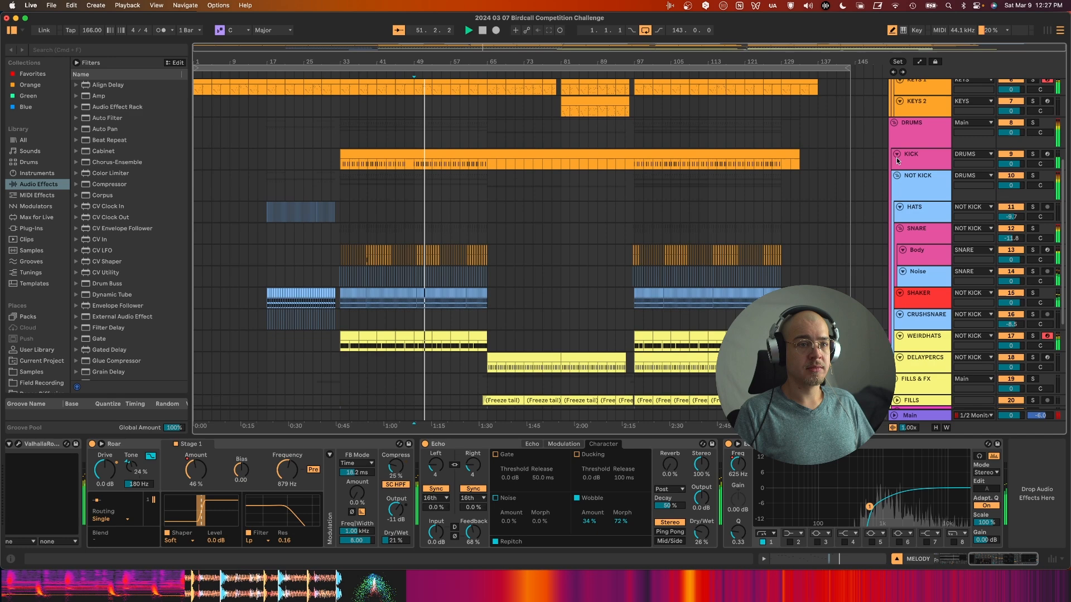
Solo the KICK track and play it from bar 33
click(917, 156)
key(space)
click(338, 165)
scroll(338, 165, up, 5)
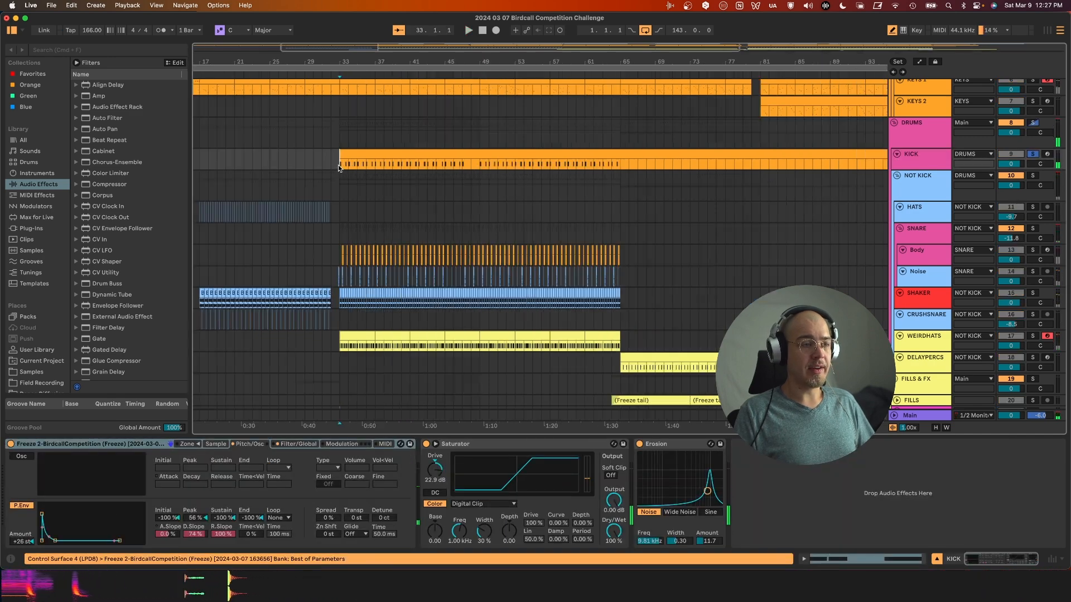
Show the KICK sampler's sample loop, pitch envelope and Filter/Global settings, and replay the kick in solo from bar 33
click(723, 66)
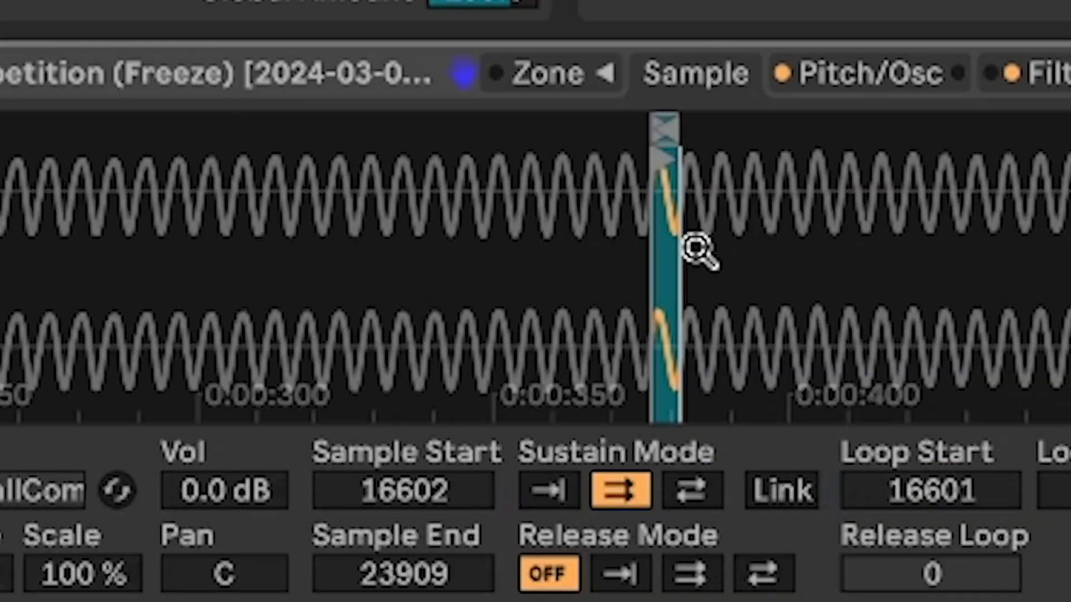
click(904, 77)
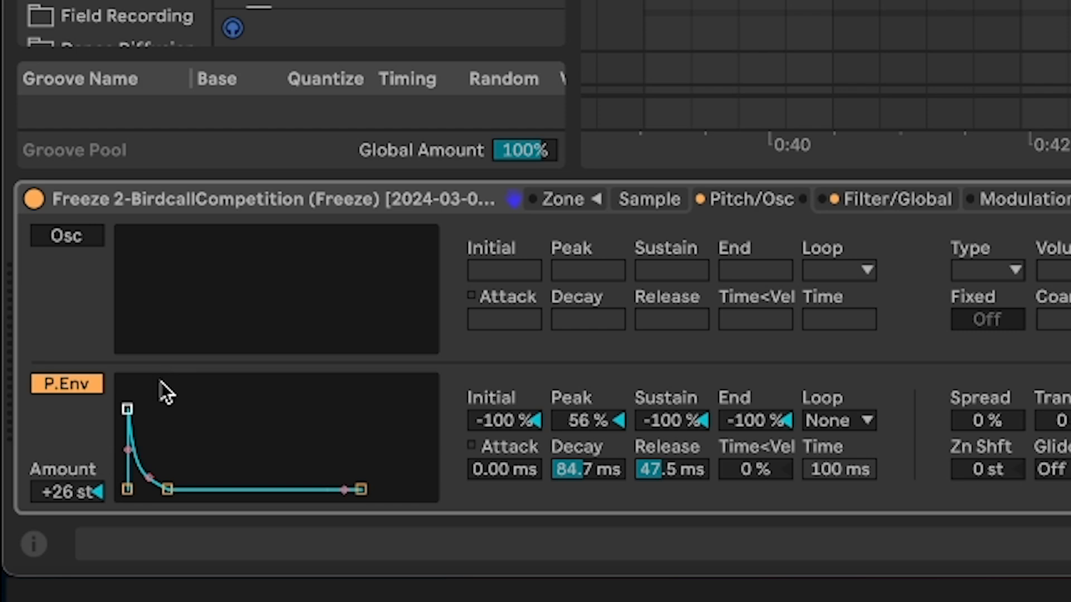
click(851, 201)
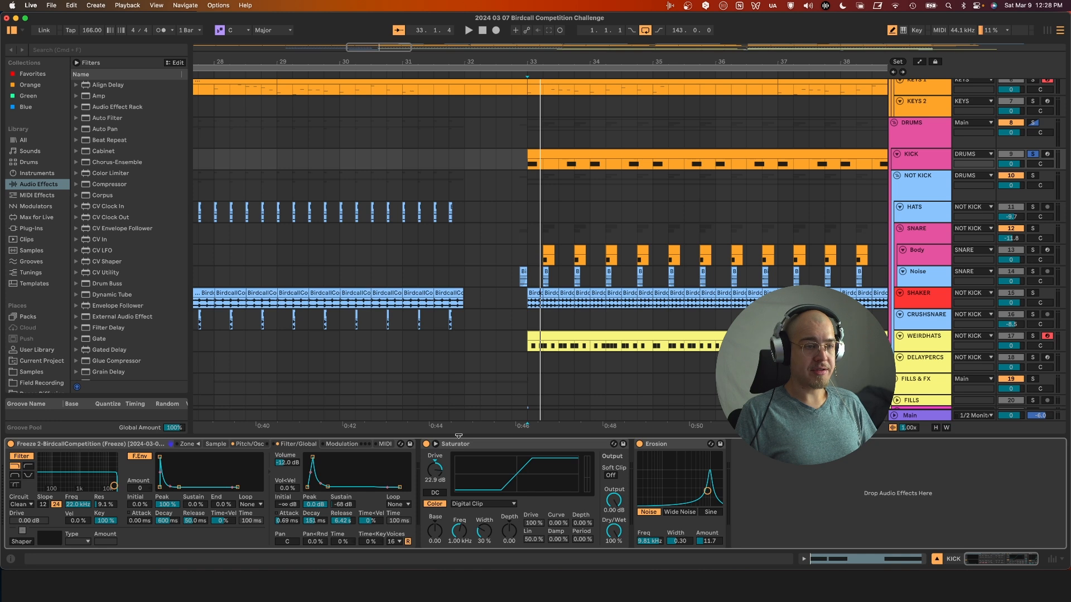
key(space)
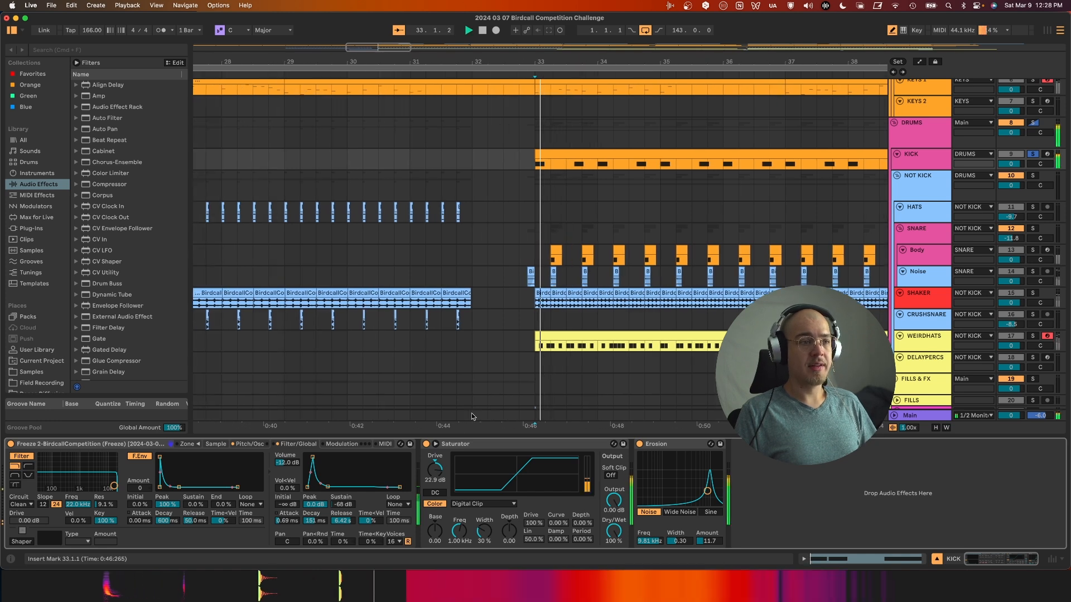
Play the soloed SNARE group briefly, and solo its Body track to audition it from 33.2
click(917, 249)
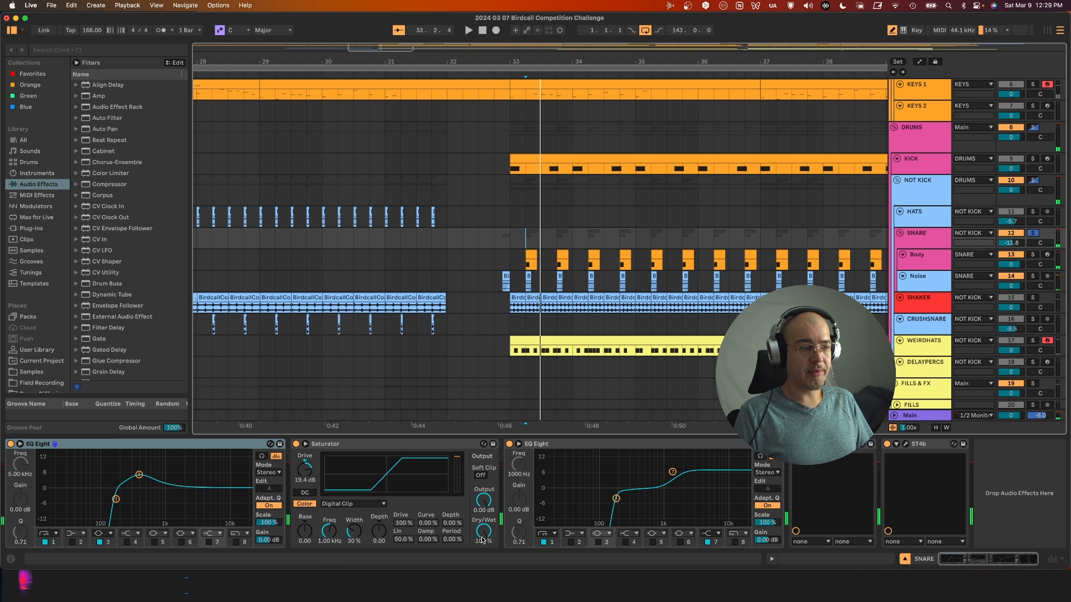
key(space)
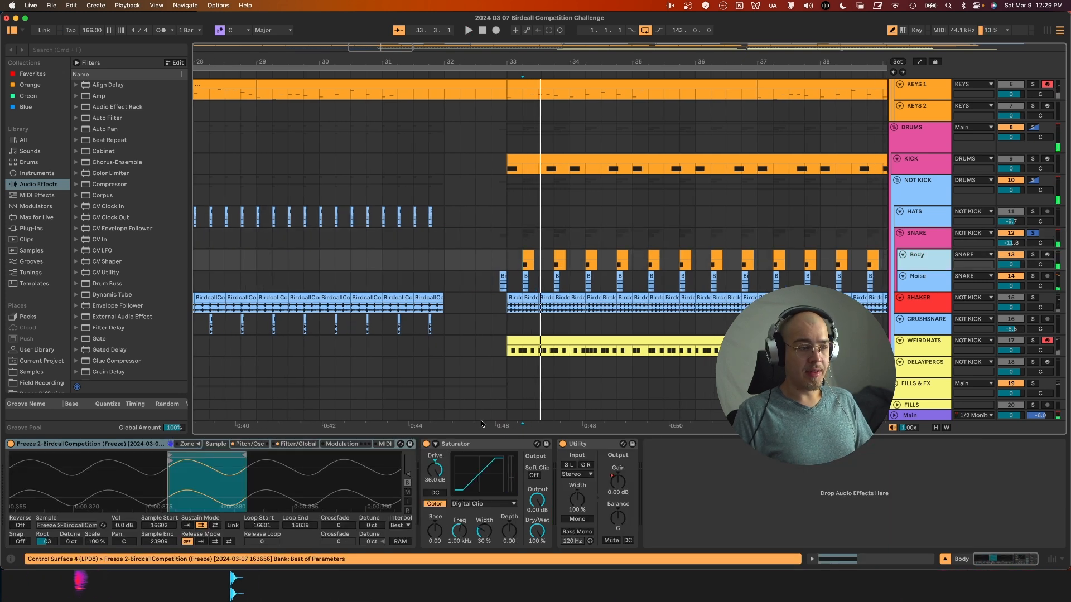
key(space)
key(space)
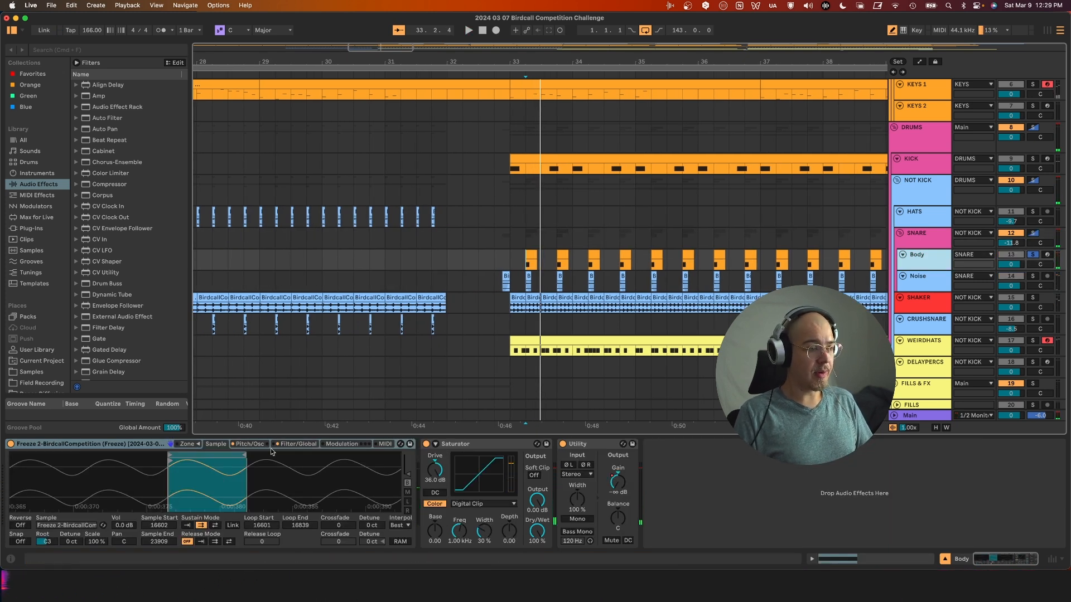
Show the Body sampler's Filter/Global settings and Pitch/Osc envelope, and replay the soloed Body hit
click(291, 445)
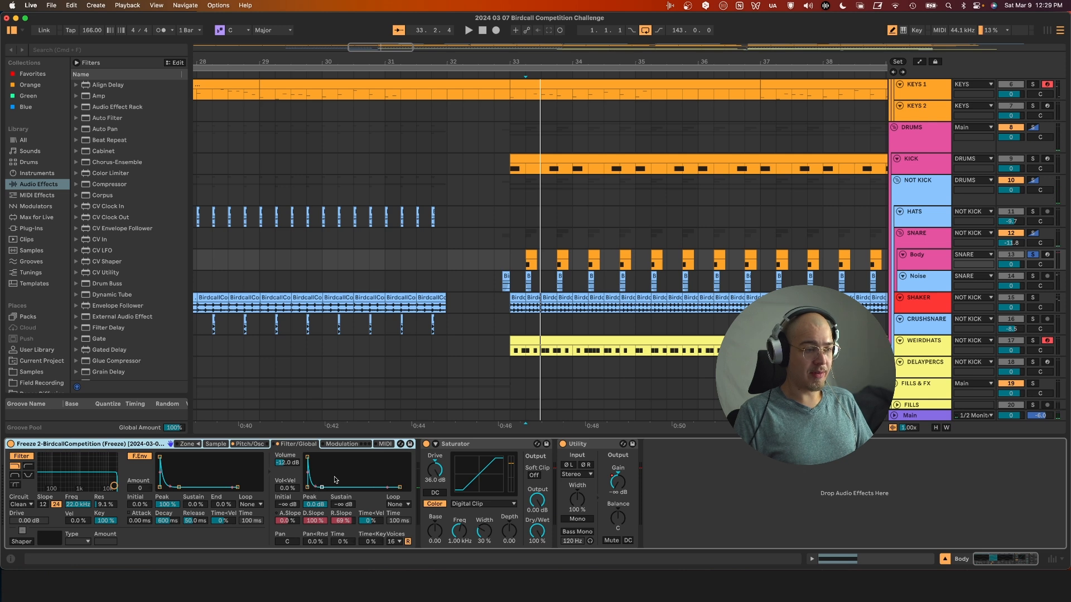
click(237, 445)
key(space)
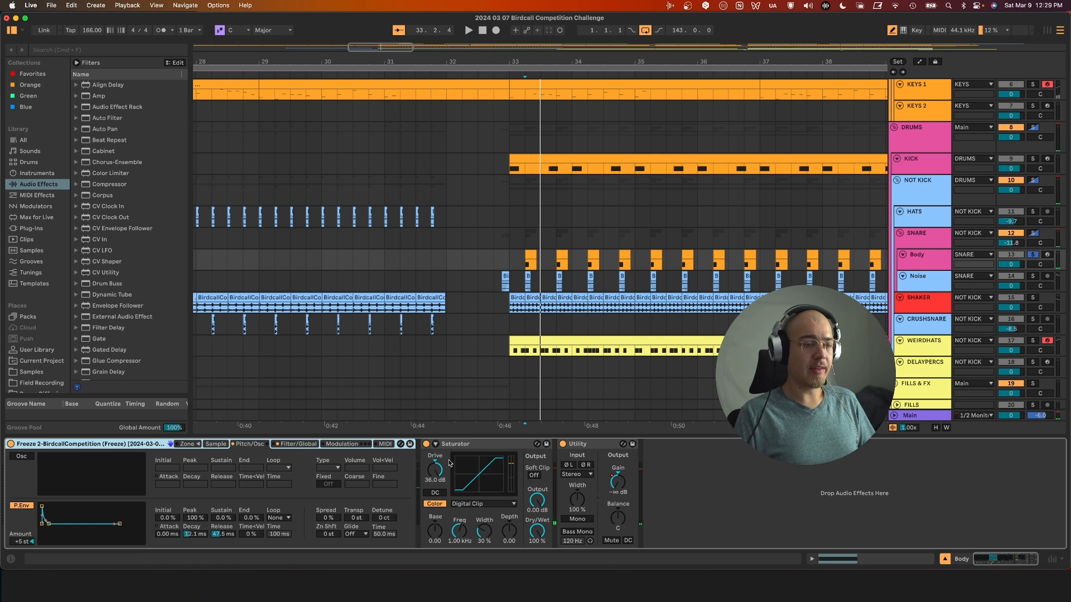
click(290, 444)
Solo the Noise track and play its birdcall clip at 33.2
click(909, 280)
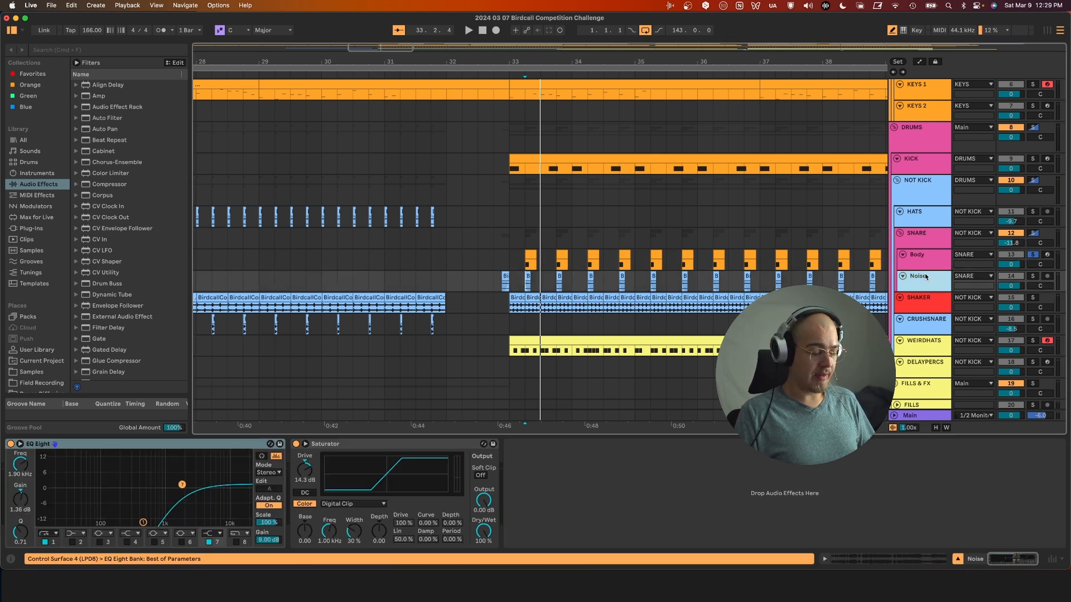
scroll(498, 343, up, 3)
scroll(532, 284, up, 8)
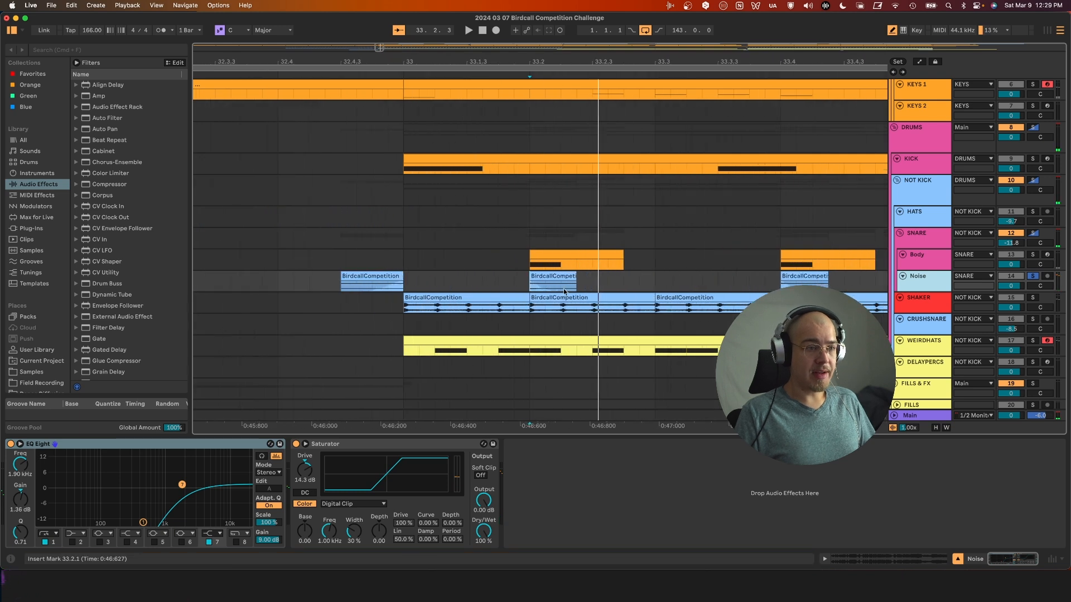
click(559, 276)
scroll(559, 276, down, 6)
key(space)
key(space)
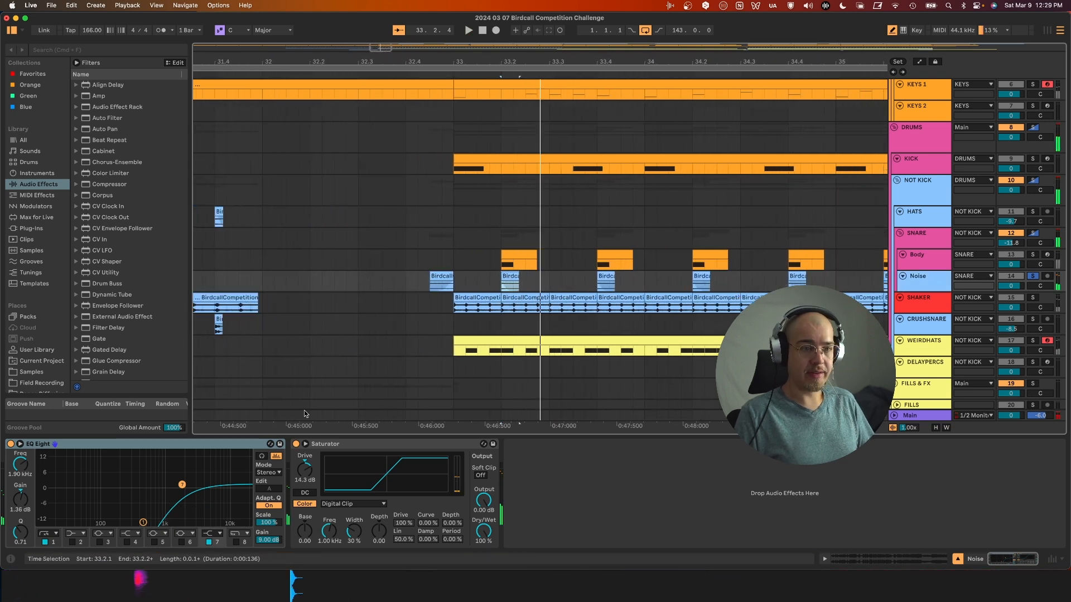
Bypass the Noise track's EQ Eight and Saturator, extend the clip at 33.2 to audition the raw birdcall sample, and undo the changes
super+click(157, 445)
super+click(346, 444)
super+click(223, 445)
key(0)
key(space)
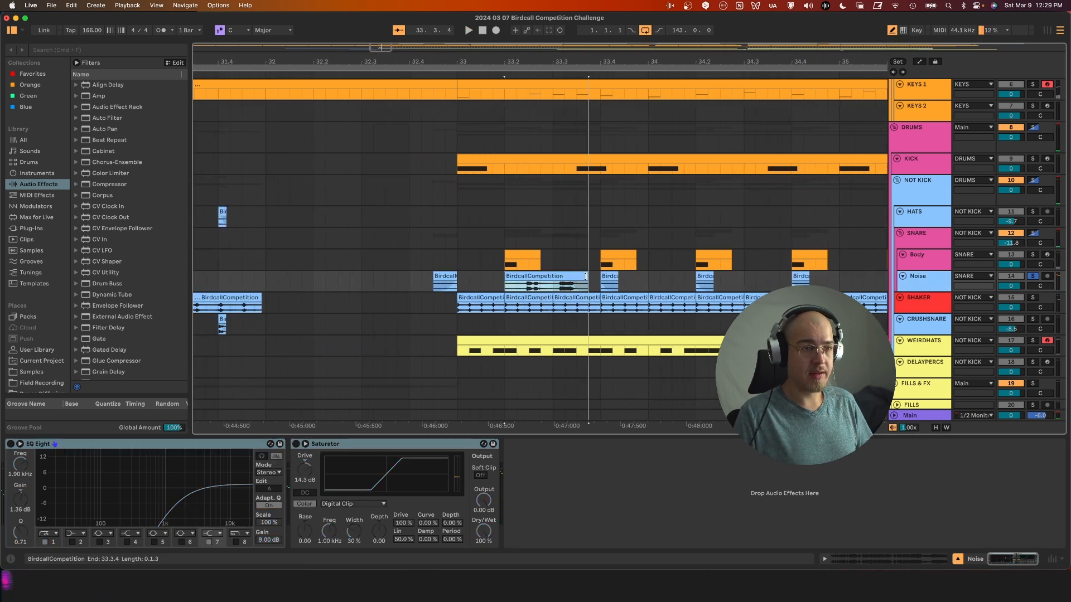
key(space)
key(space)
key(space)
key(space)
key(shift+Tab)
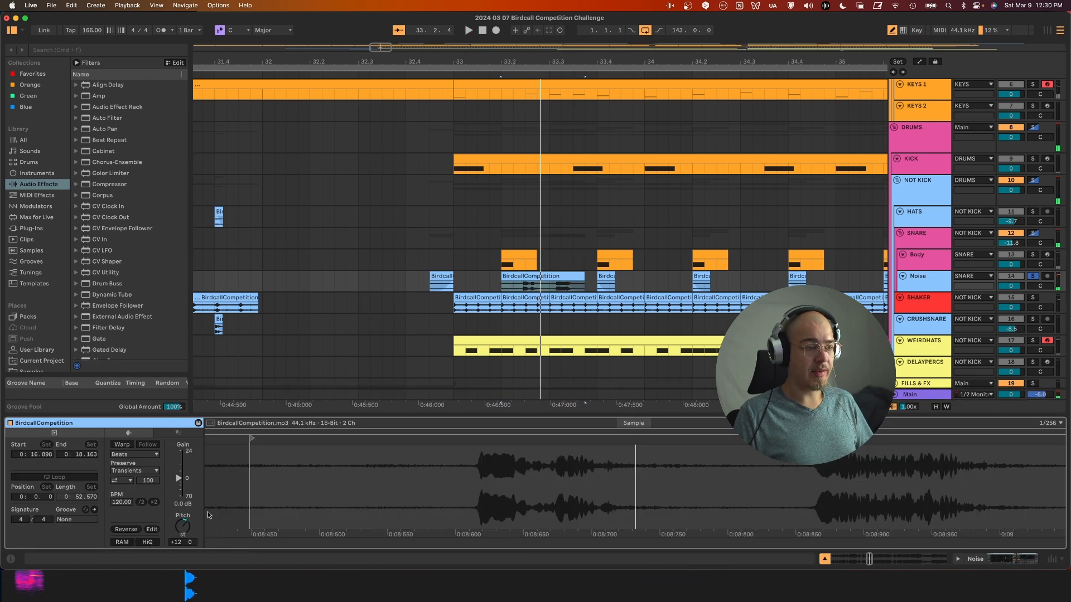
key(super+z)
Replay the processed Noise clip in solo from 33.2
click(932, 283)
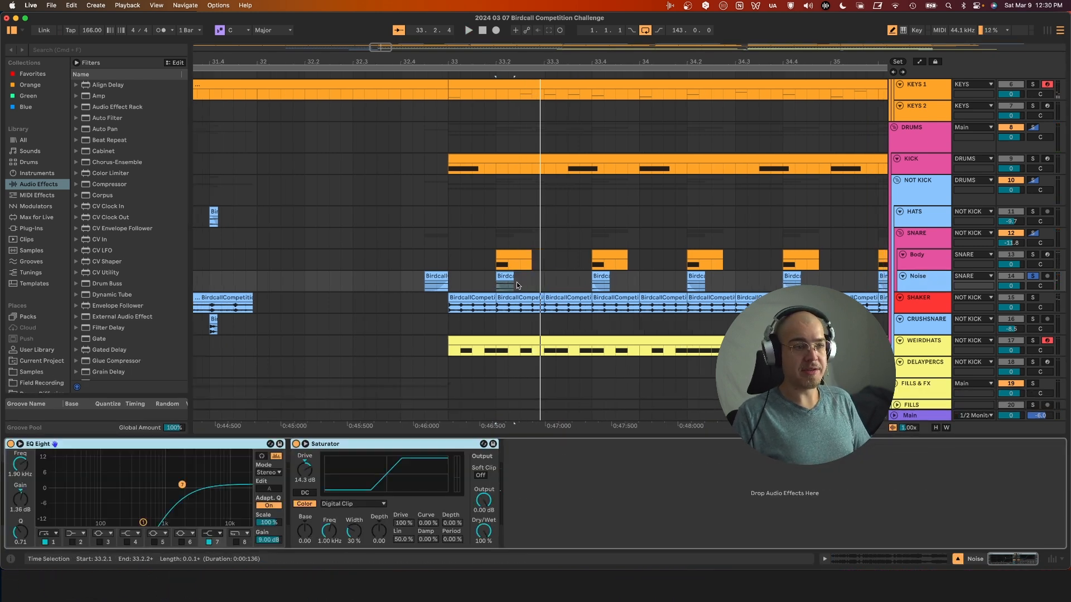
click(493, 287)
key(space)
key(space)
Solo the Body and Noise tracks together and play the layered snare from 33.2
key(s)
click(927, 256)
shift+click(930, 285)
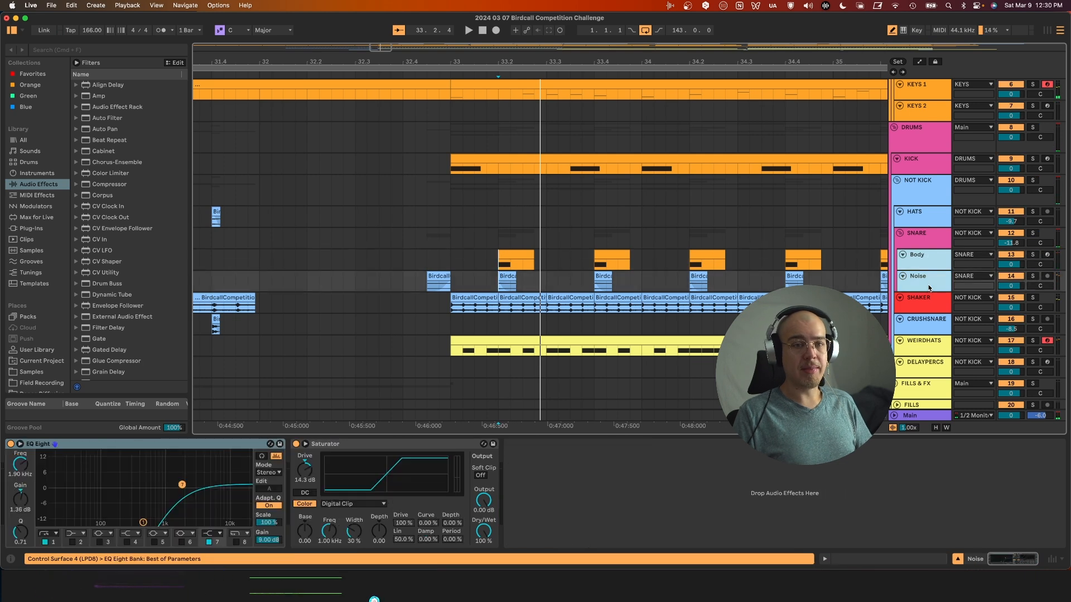
key(s)
key(space)
key(space)
Show the SNARE group's device chain and open the interfaces of its drum-shaping plug-in and ST4b
click(930, 237)
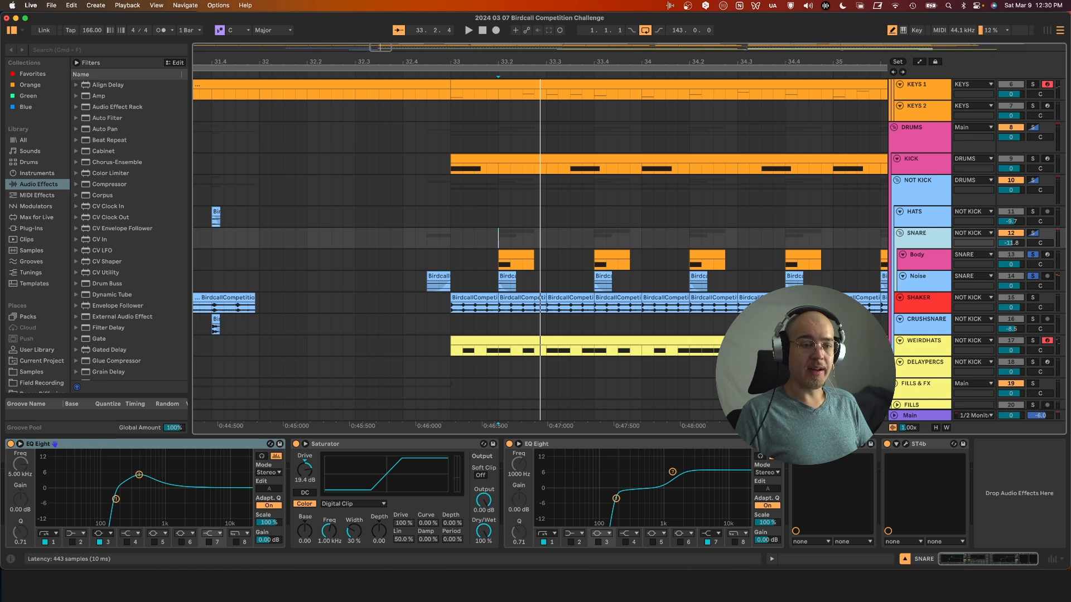
click(813, 444)
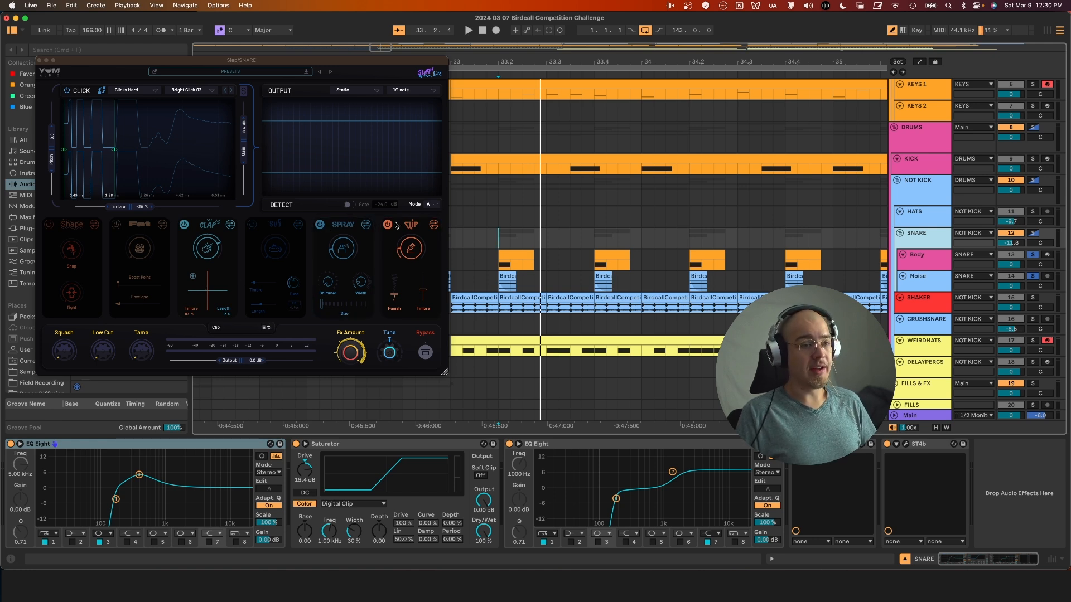
click(905, 444)
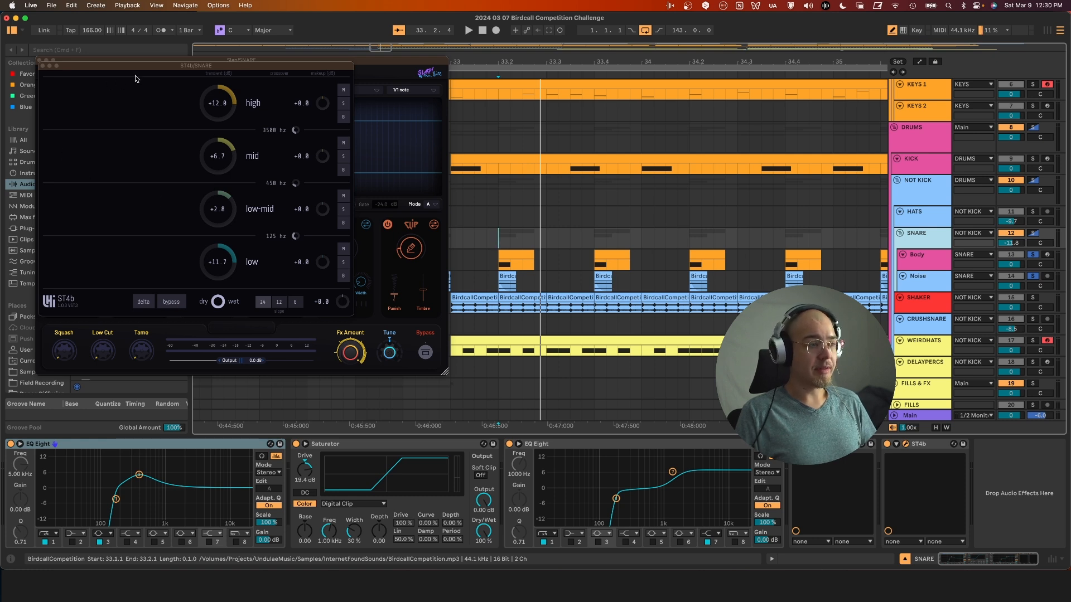
Solo the whole SNARE group and play it with its effects from 33.2
key(space)
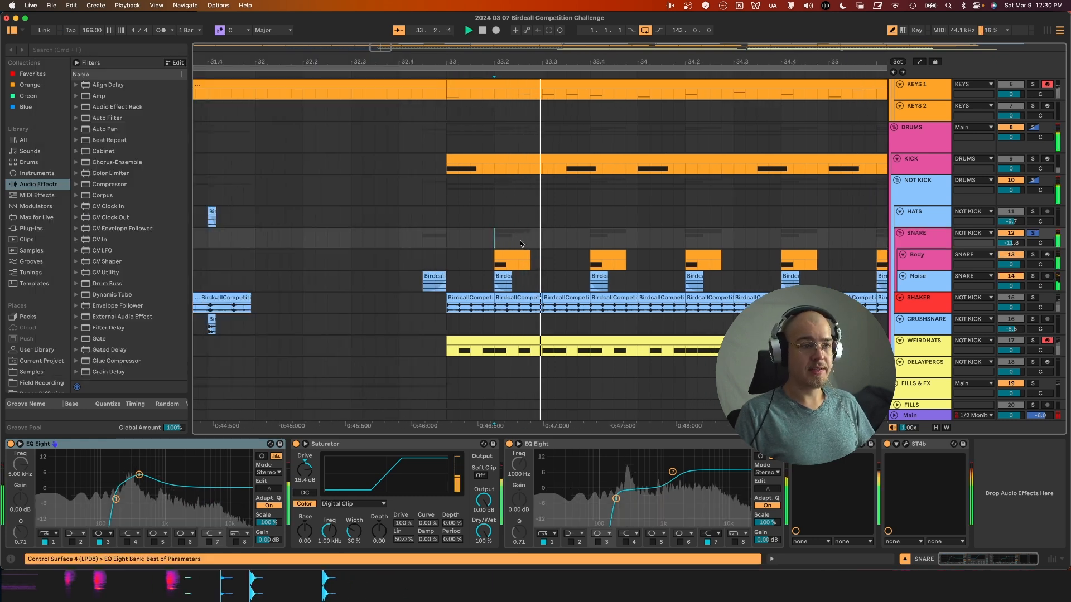
key(space)
key(space)
key(space)
Release the SNARE group's solo and play the full arrangement from 33.2 while looking over the drum tracks
click(1032, 234)
key(space)
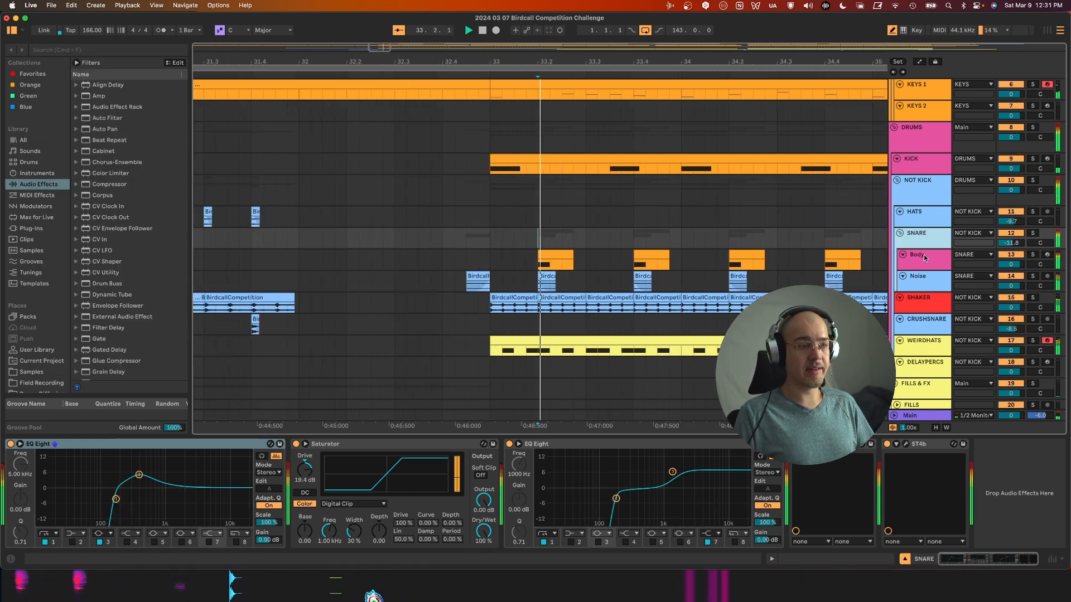
scroll(678, 308, down, 5)
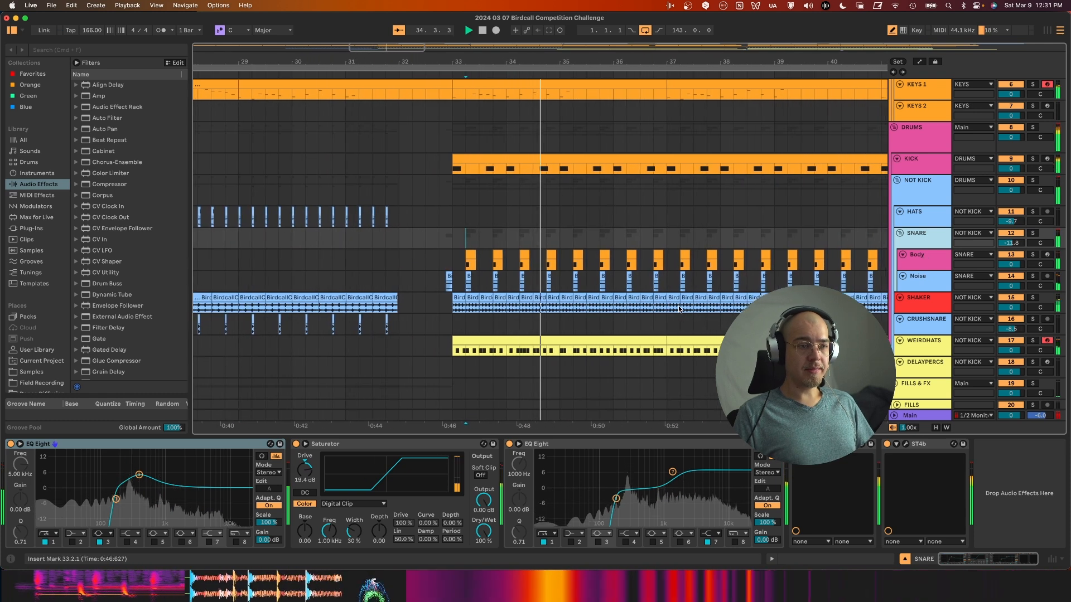
scroll(678, 307, right, 2)
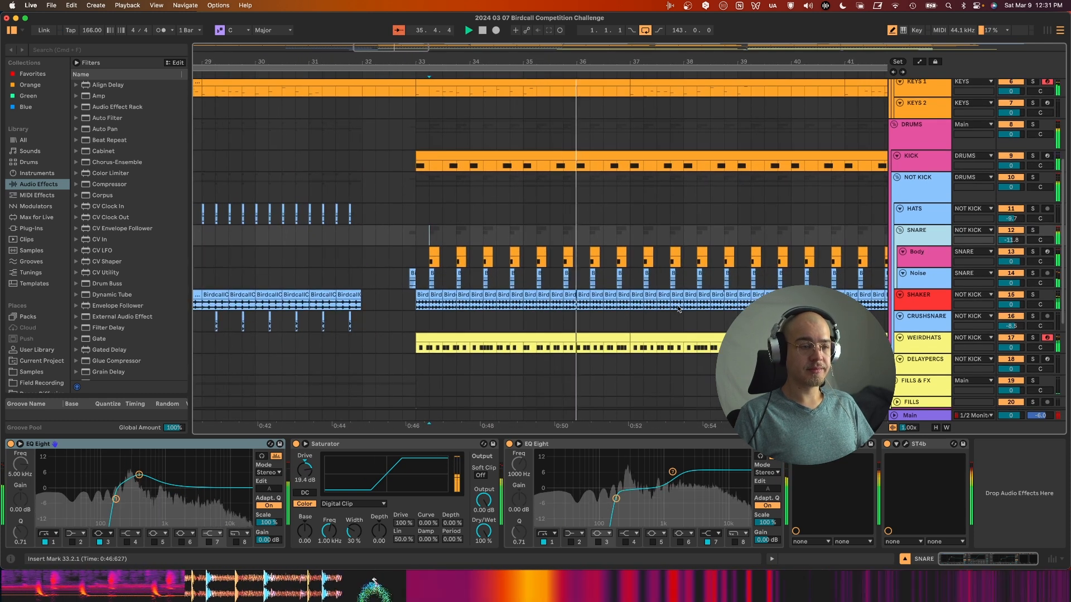
scroll(685, 308, down, 5)
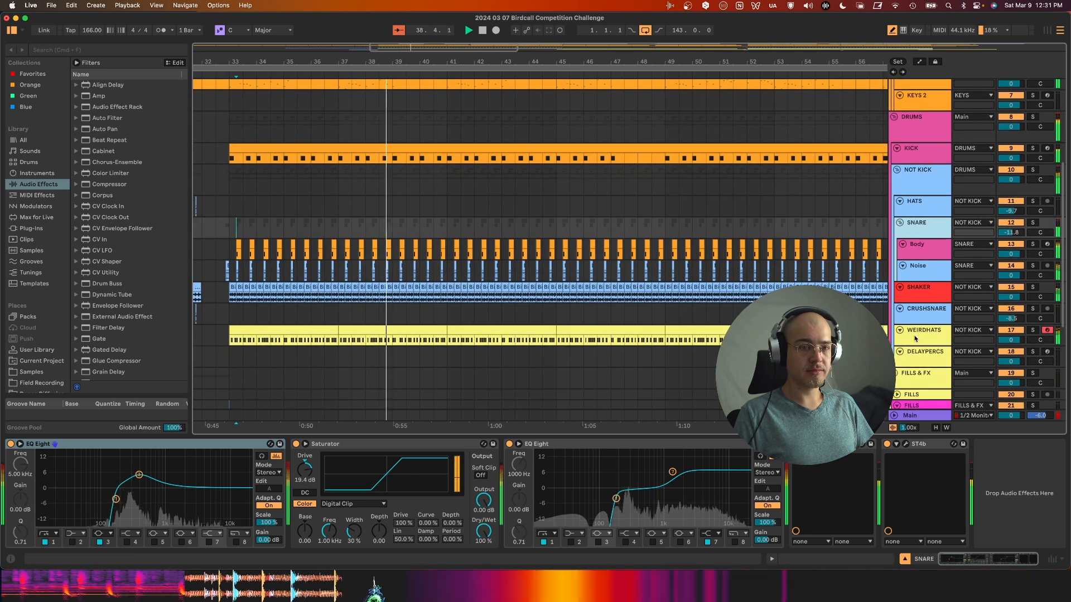
Solo the WEIRDHATS track and play it from bar 33
click(706, 343)
key(space)
double_click(932, 330)
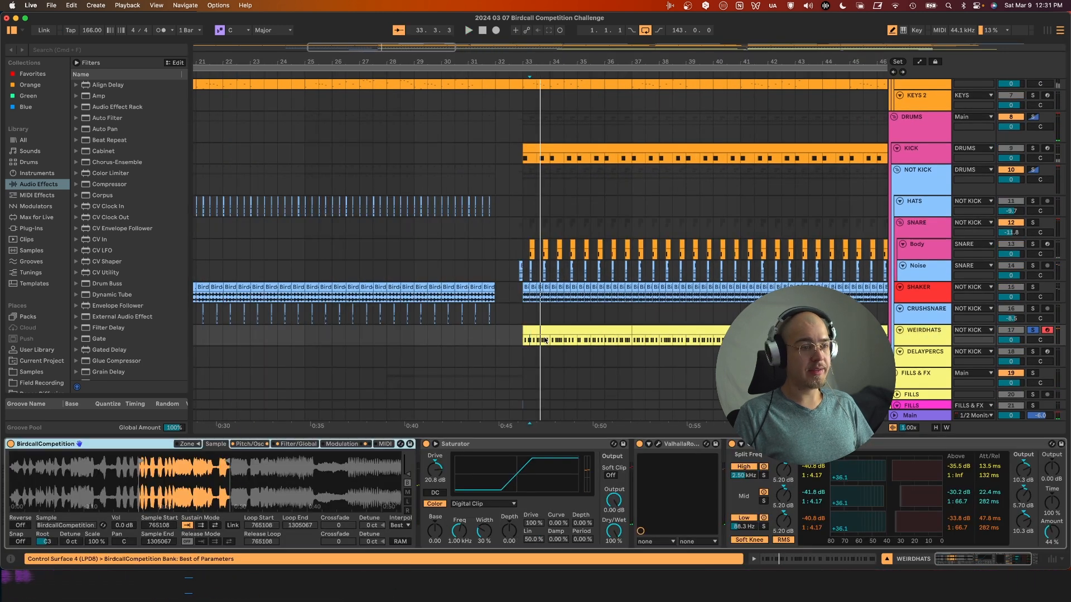
click(572, 329)
key(space)
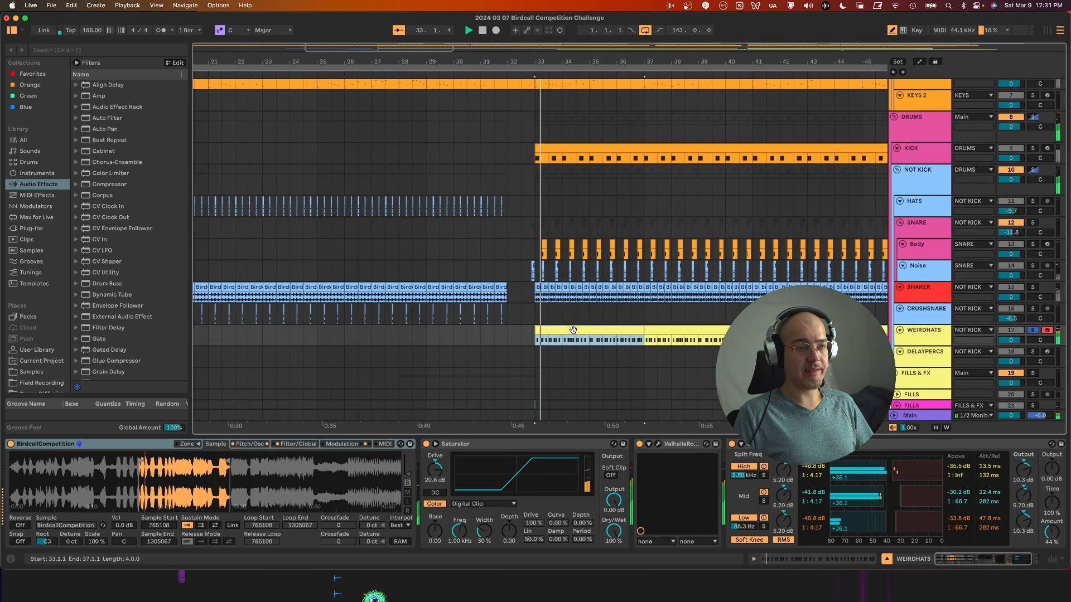
key(space)
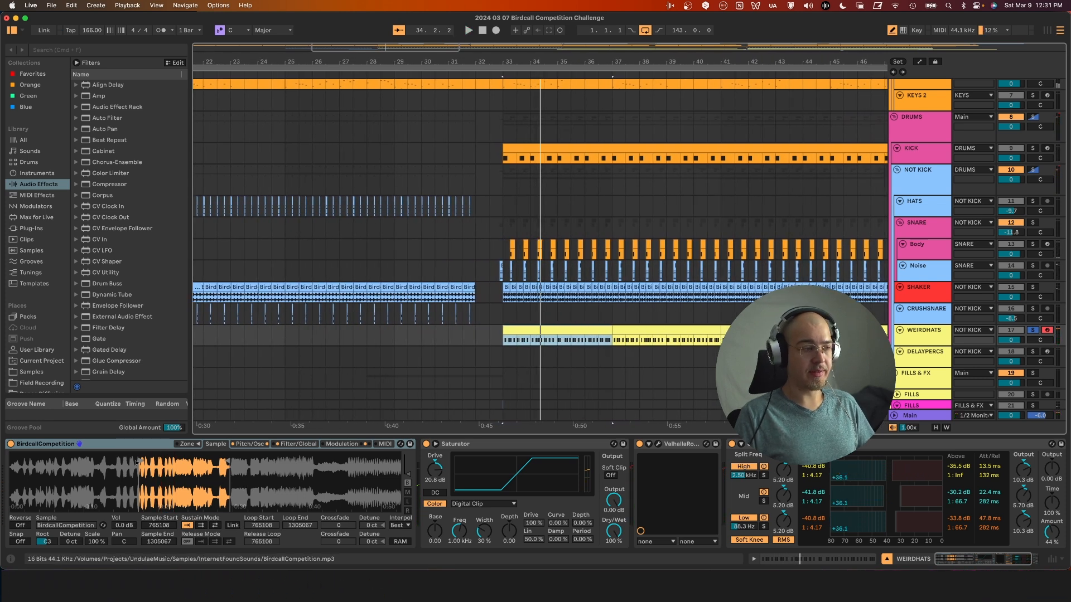
Show the WEIRDHATS sampler's Filter/Global settings, the LFO 2 modulation of Sample Offset, and the Pitch/Osc envelopes
click(290, 446)
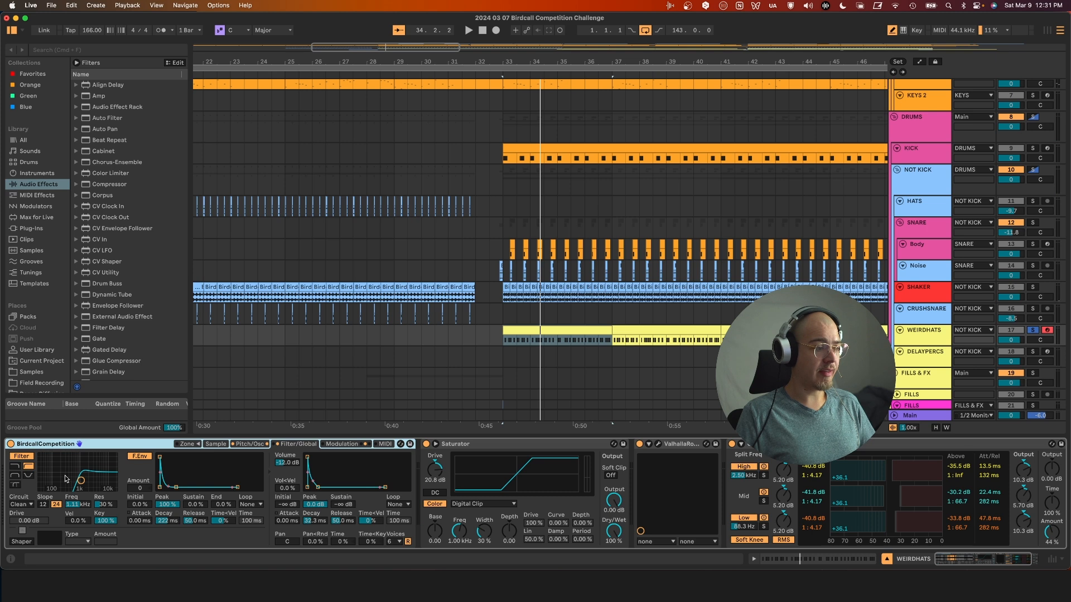
click(360, 445)
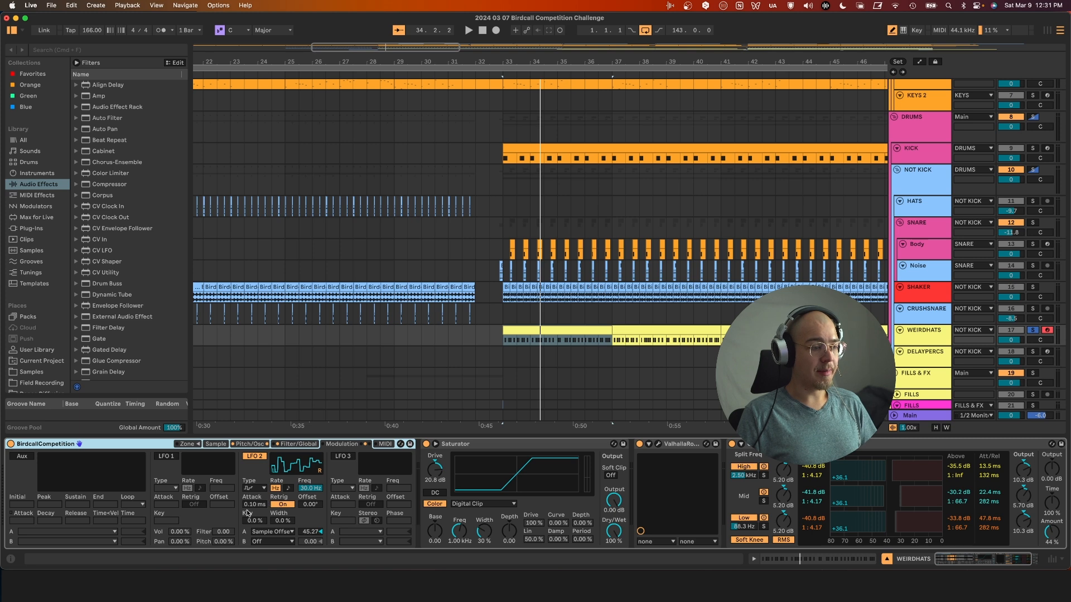
click(282, 533)
click(282, 533)
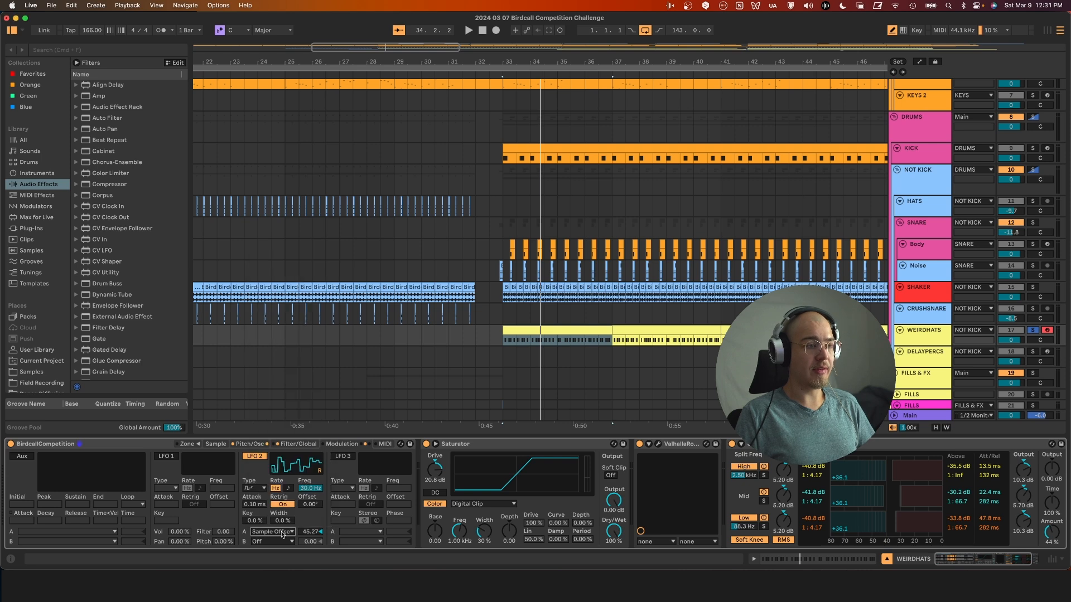
click(249, 445)
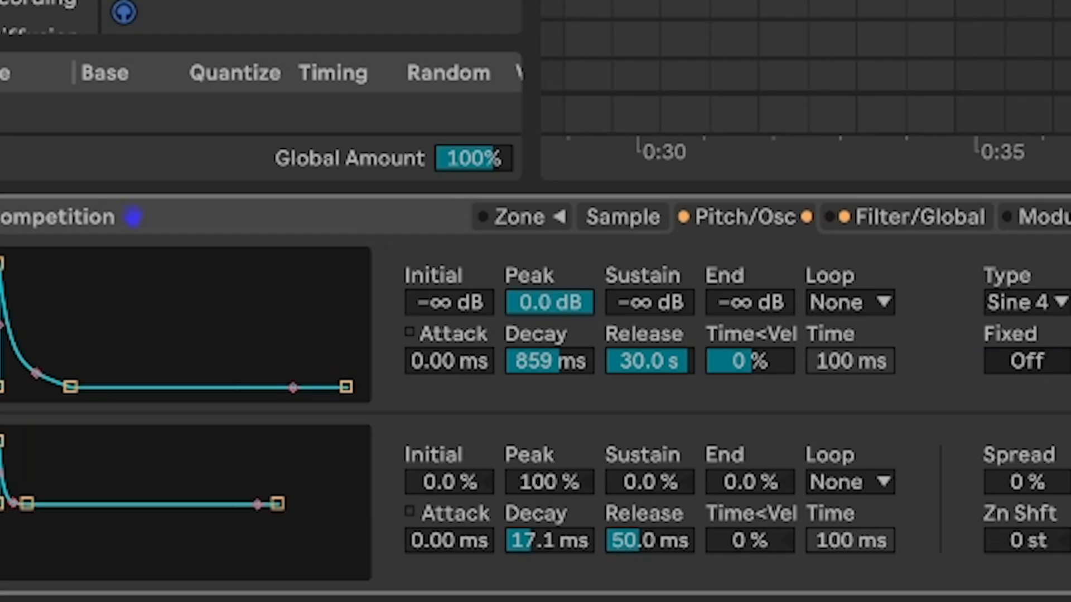
click(667, 224)
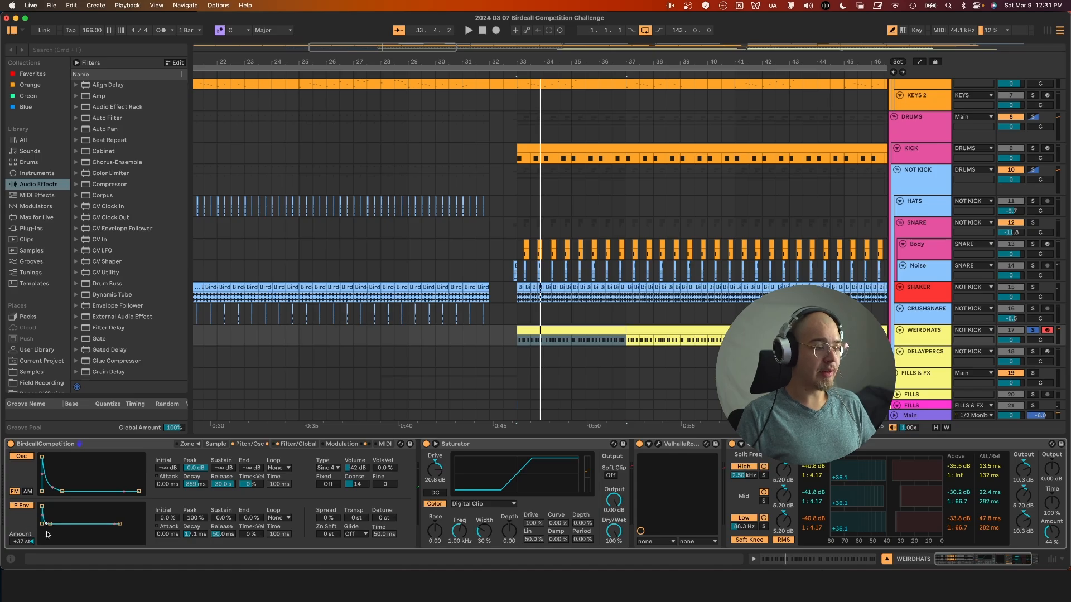
Show the rest of the WEIRDHATS effects chain, opening and closing the ValhallaRoom interface
scroll(467, 498, right, 3)
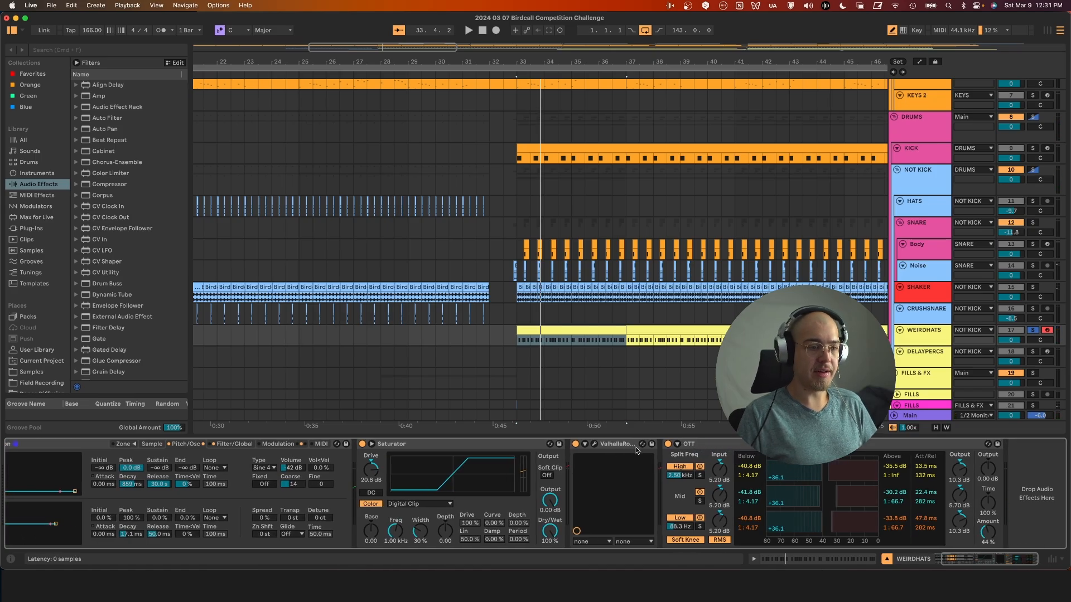
click(595, 445)
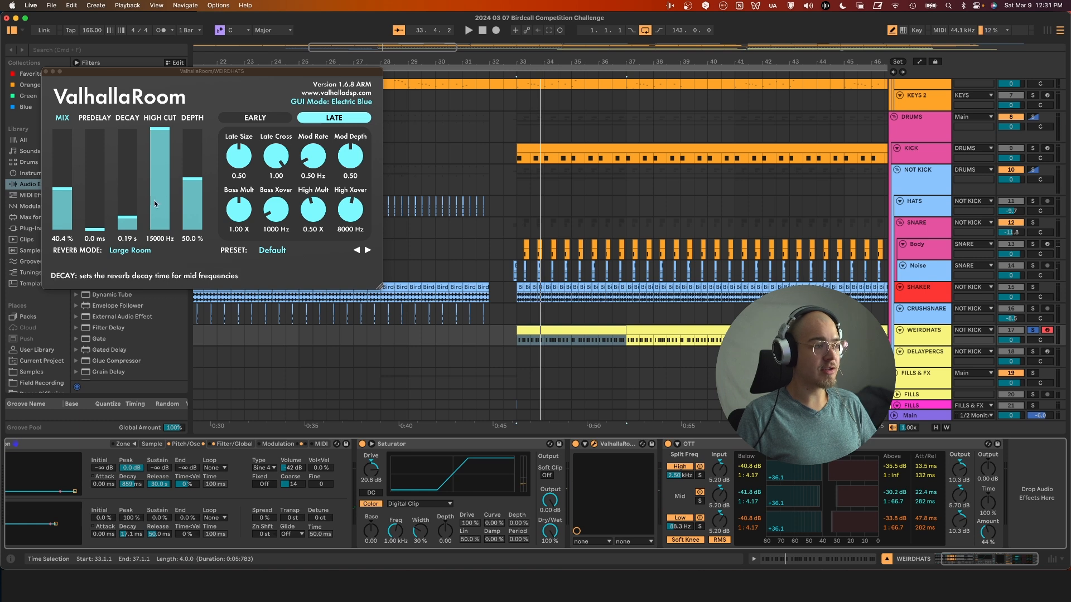
click(595, 444)
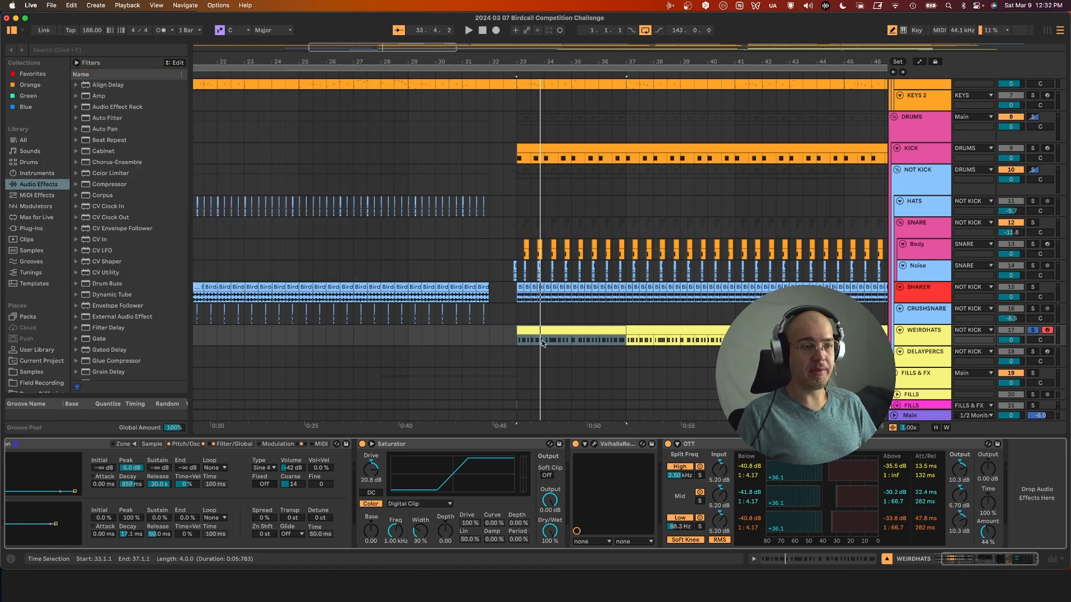
Replay the soloed WEIRDHATS from bar 33, release the solo, and look over the arrangement's tracks
key(space)
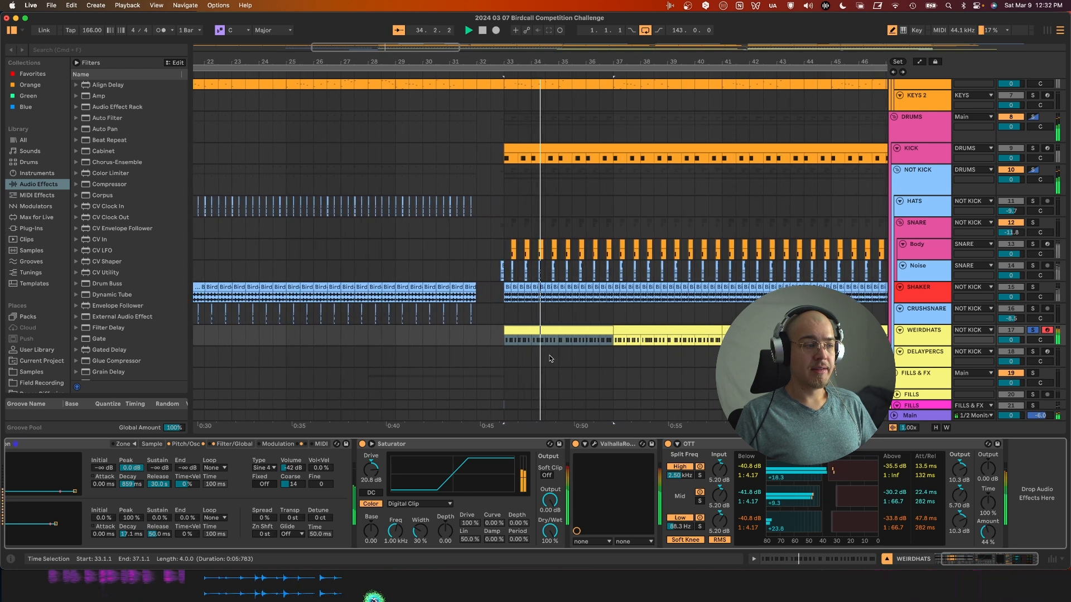
scroll(503, 460, left, 3)
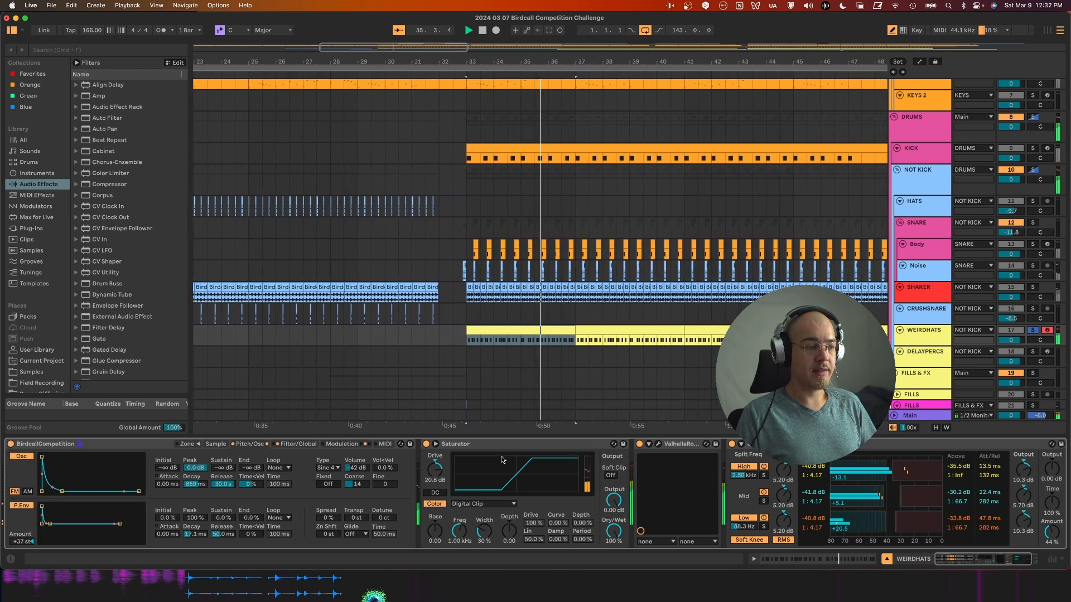
scroll(613, 368, right, 3)
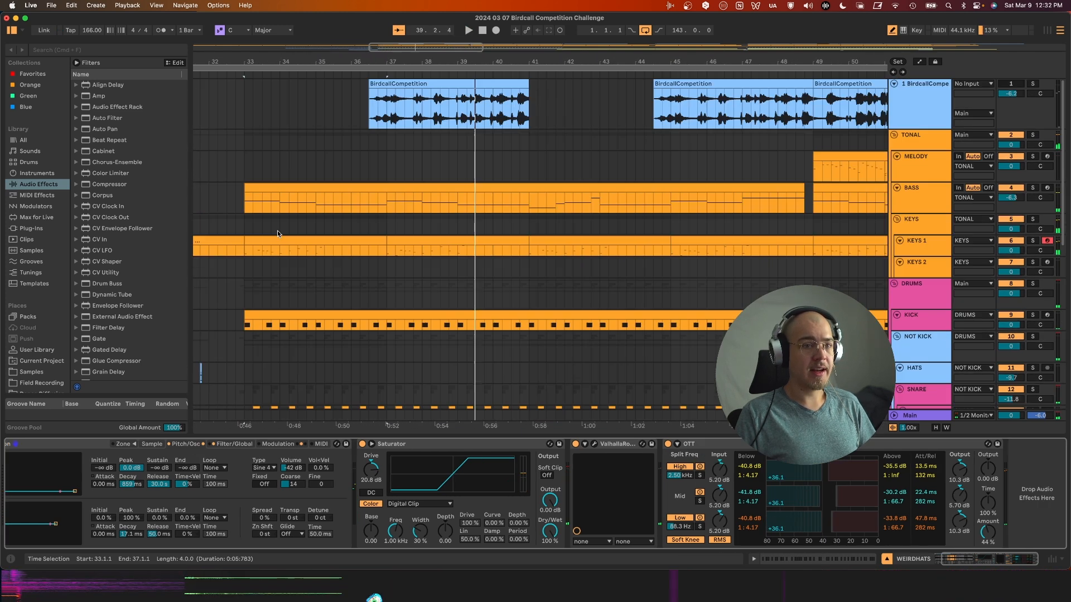
scroll(277, 233, down, 4)
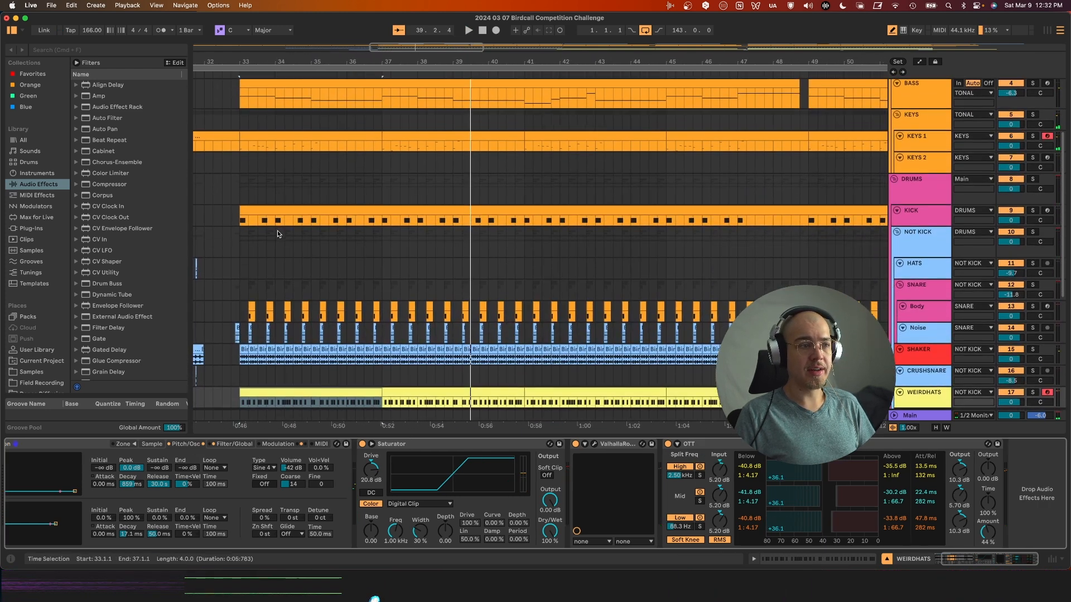
Solo the DELAYPERCS track, show the BirdcallCompetition sample in its sampler, and play the part from bar 65
scroll(277, 230, down, 3)
scroll(414, 216, down, 6)
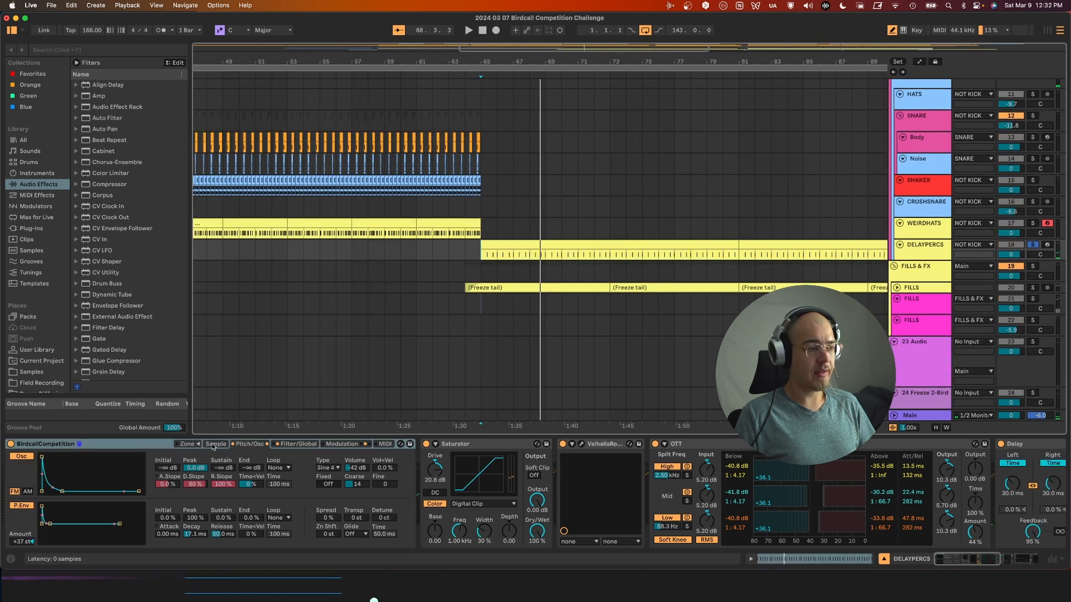
click(215, 444)
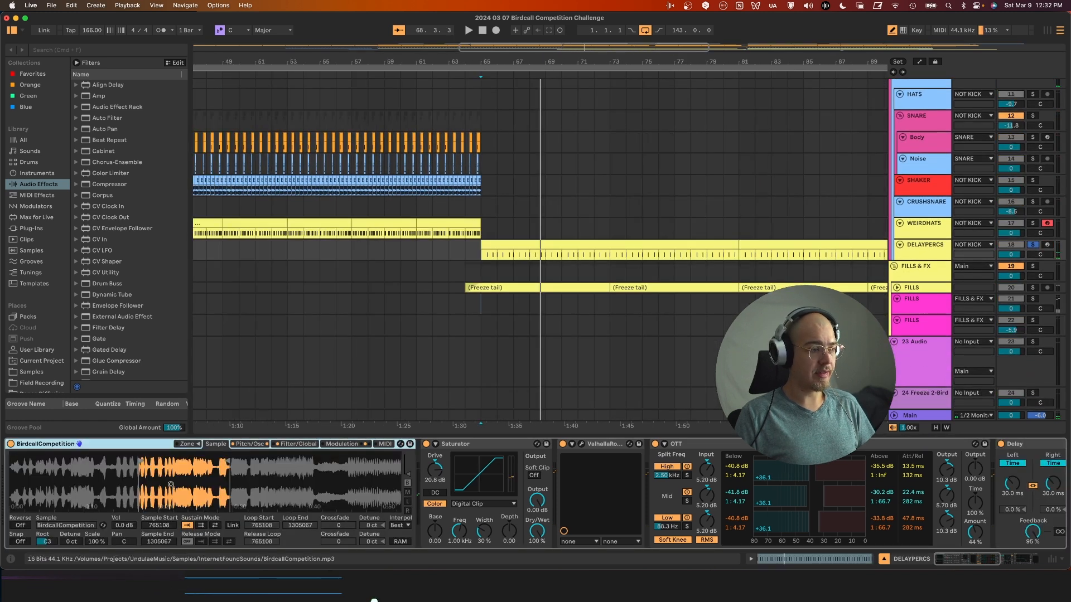
key(space)
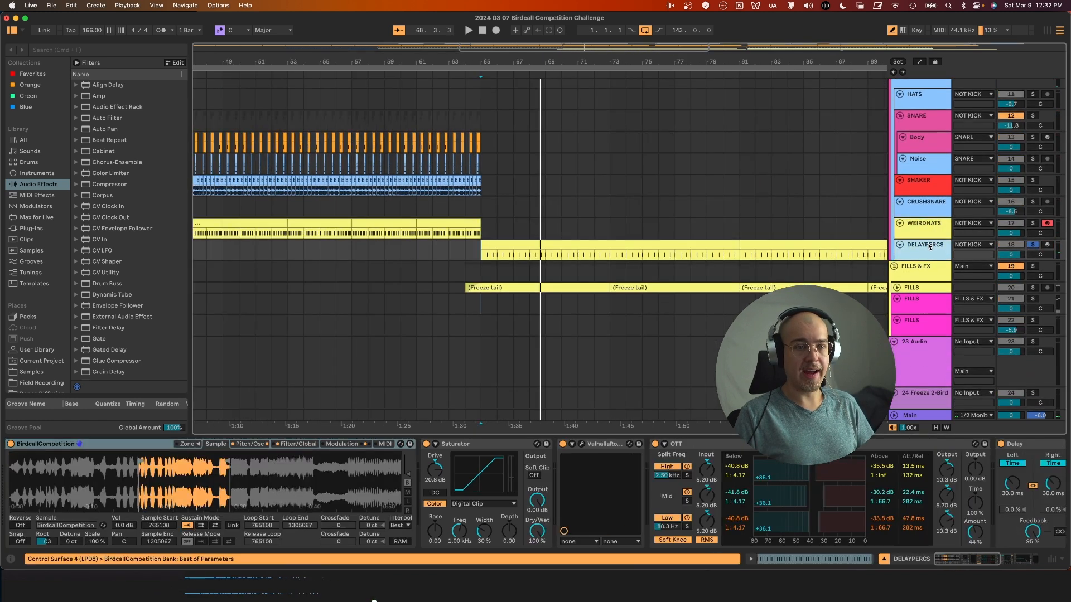
key(space)
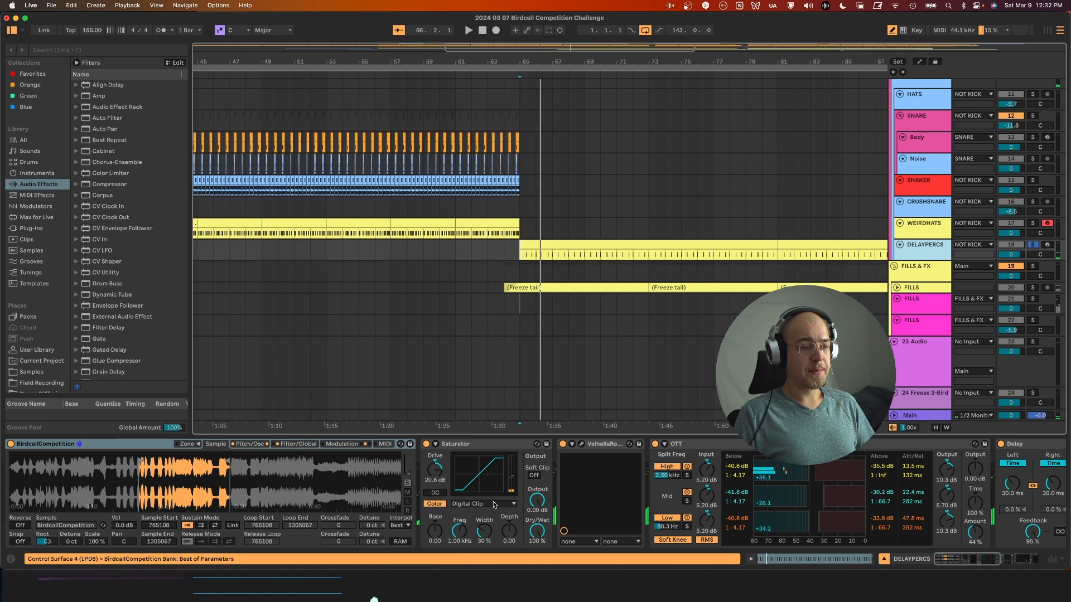
Show the DELAYPERCS effects chain through Delay and EQ Eight, replay the part, and open and close the last ValhallaRoom interface
scroll(489, 480, right, 10)
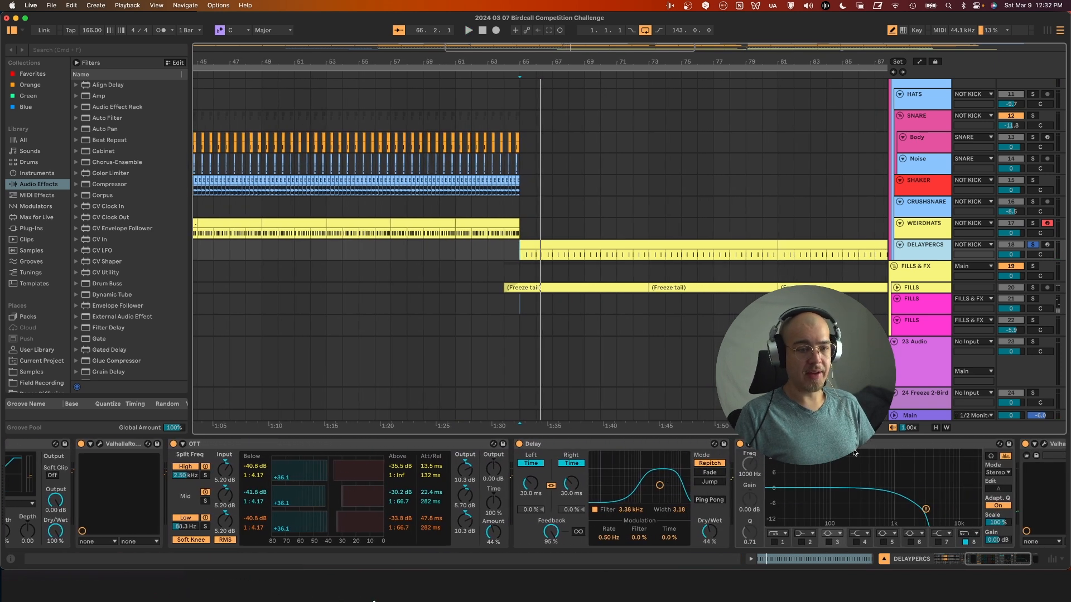
scroll(855, 453, right, 2)
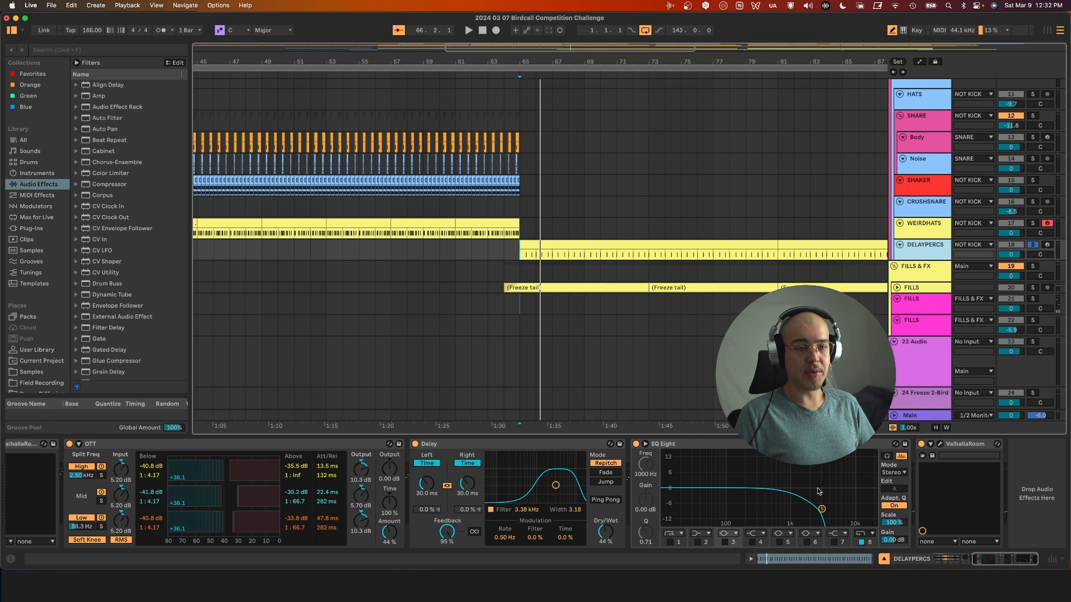
key(space)
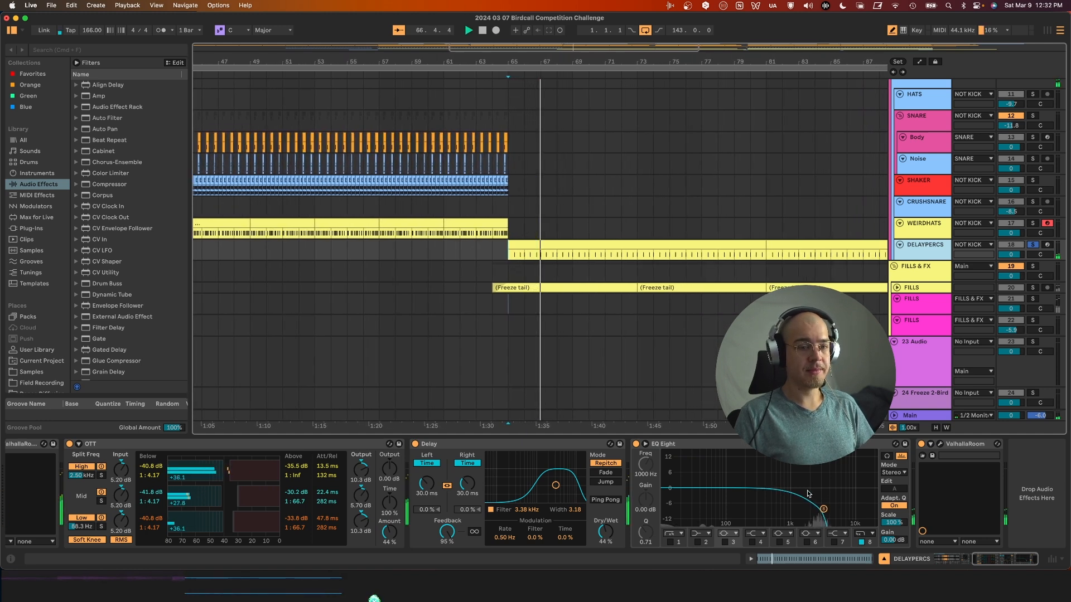
key(space)
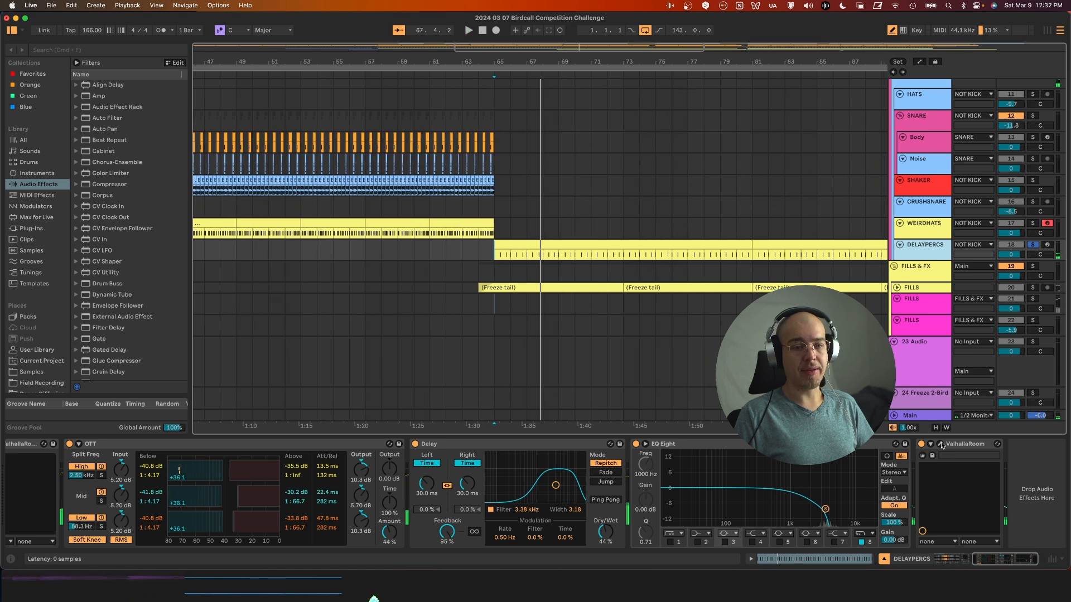
click(940, 444)
click(50, 76)
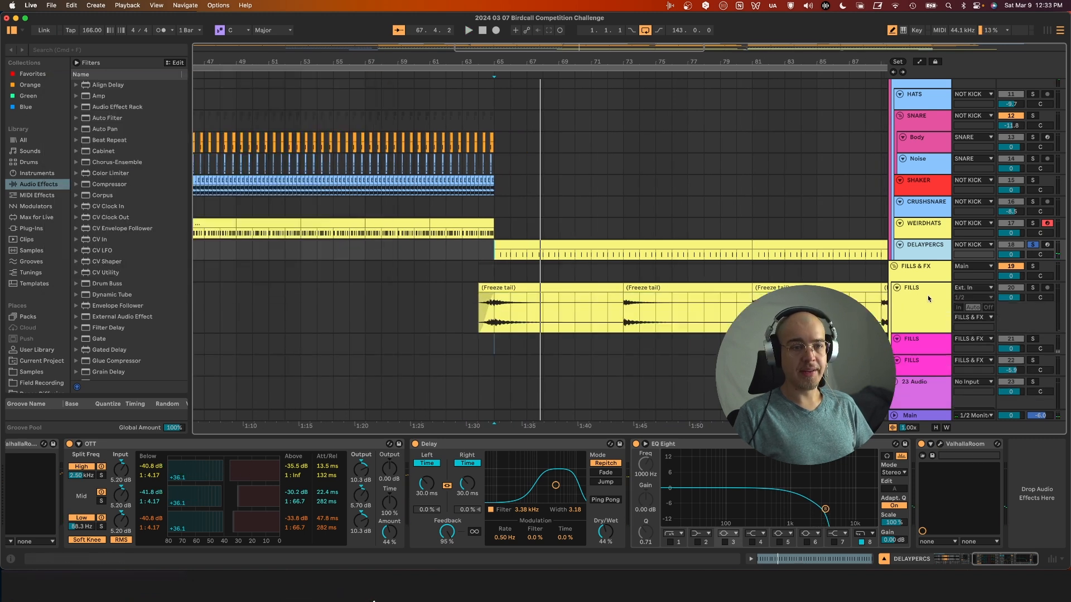
Solo the first FILLS track and play its freeze-tail audio clips from bar 64
click(924, 300)
click(476, 311)
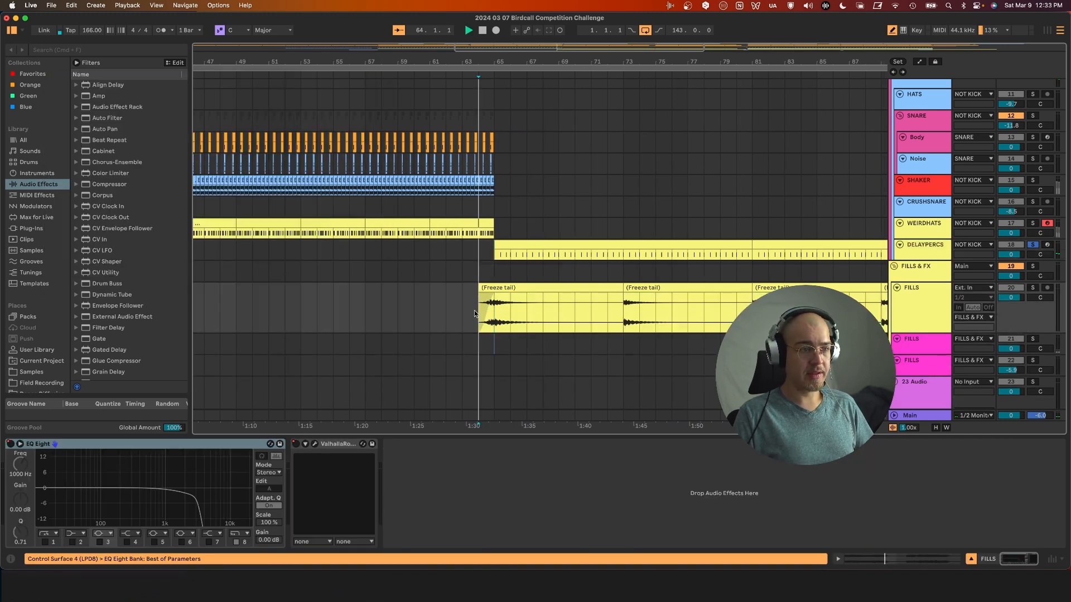
key(space)
key(space)
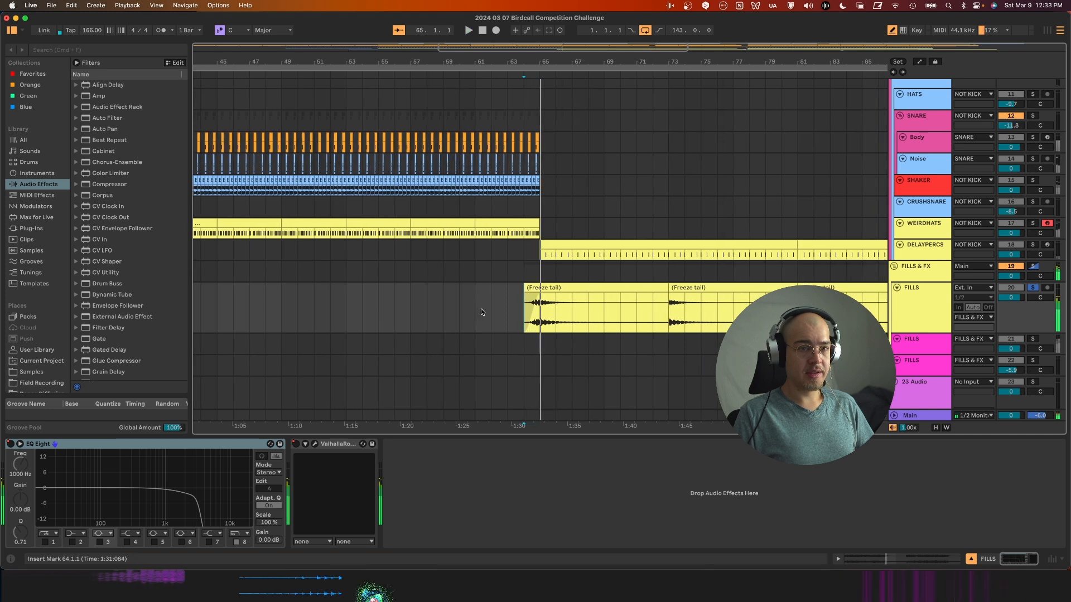
click(927, 227)
click(904, 325)
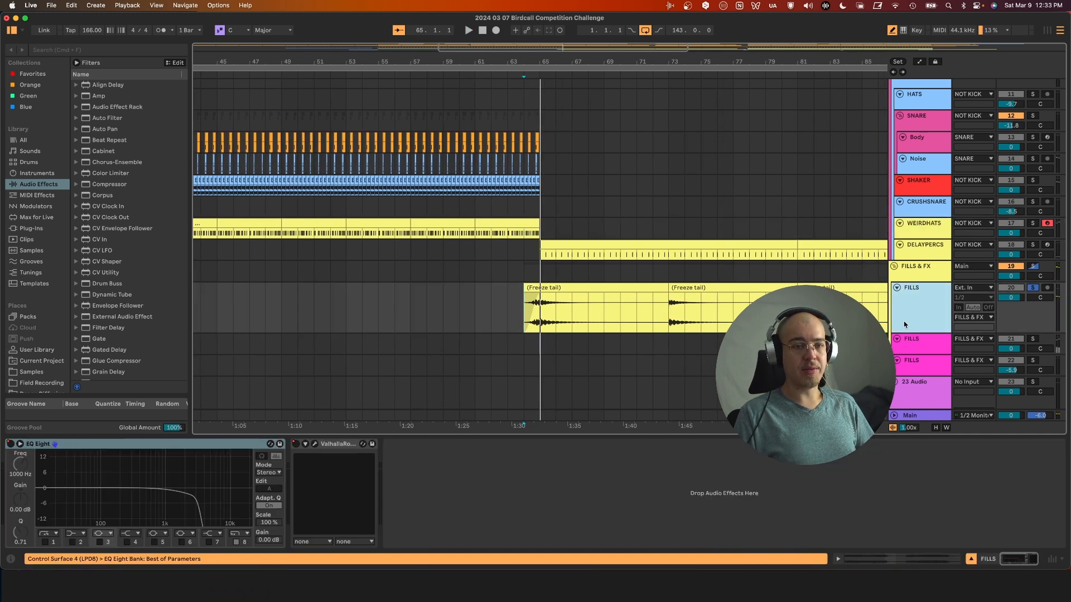
Continue auditioning the soloed FILLS track, playing the end of its last freeze-tail clip before the drop from bar 95
key(space)
key(space)
key(space)
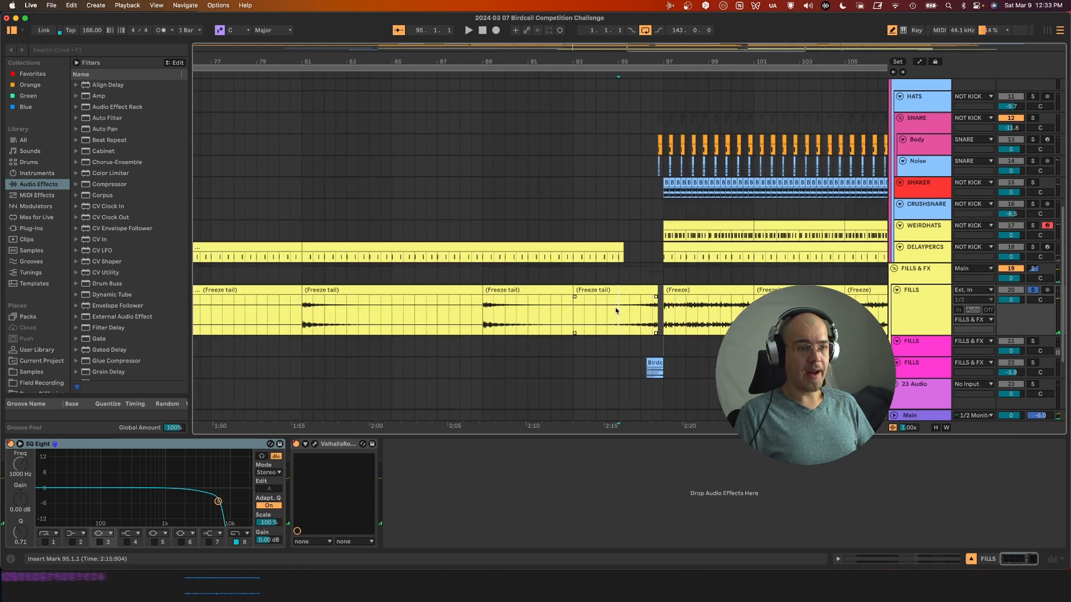
scroll(624, 310, up, 5)
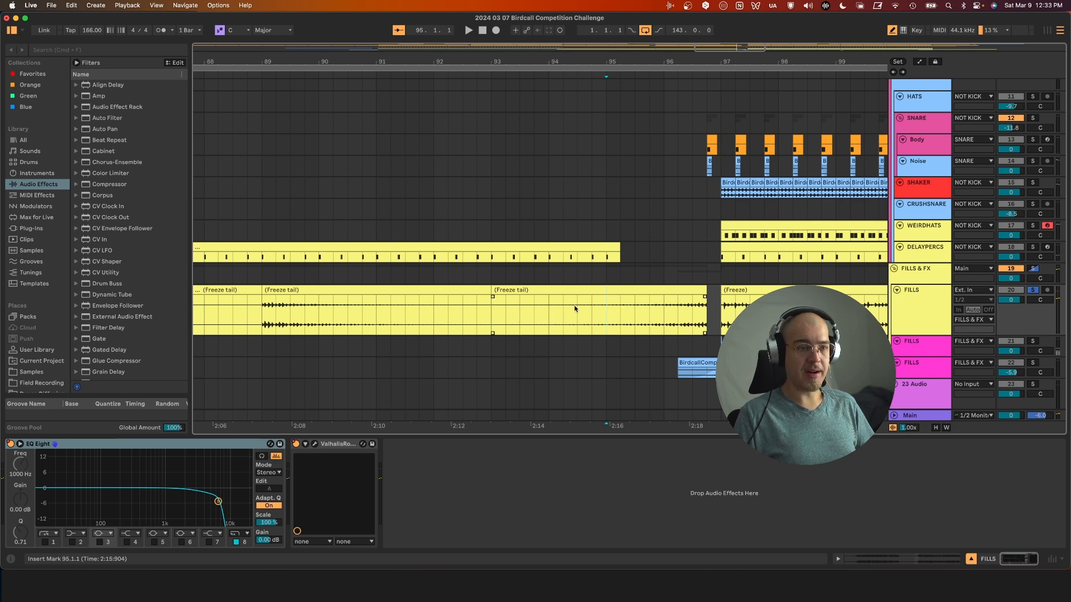
key(space)
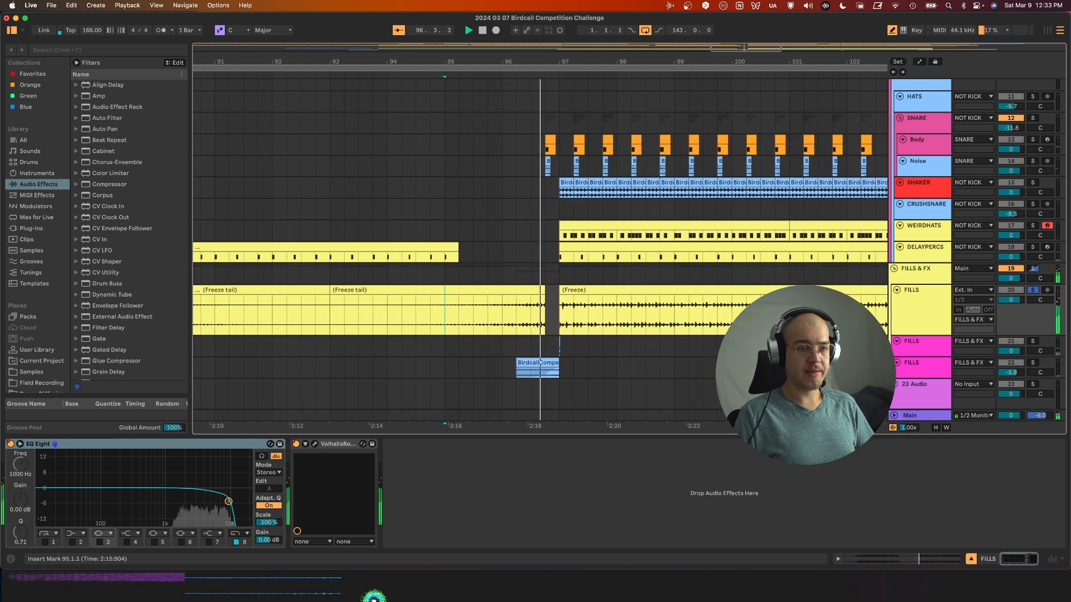
key(space)
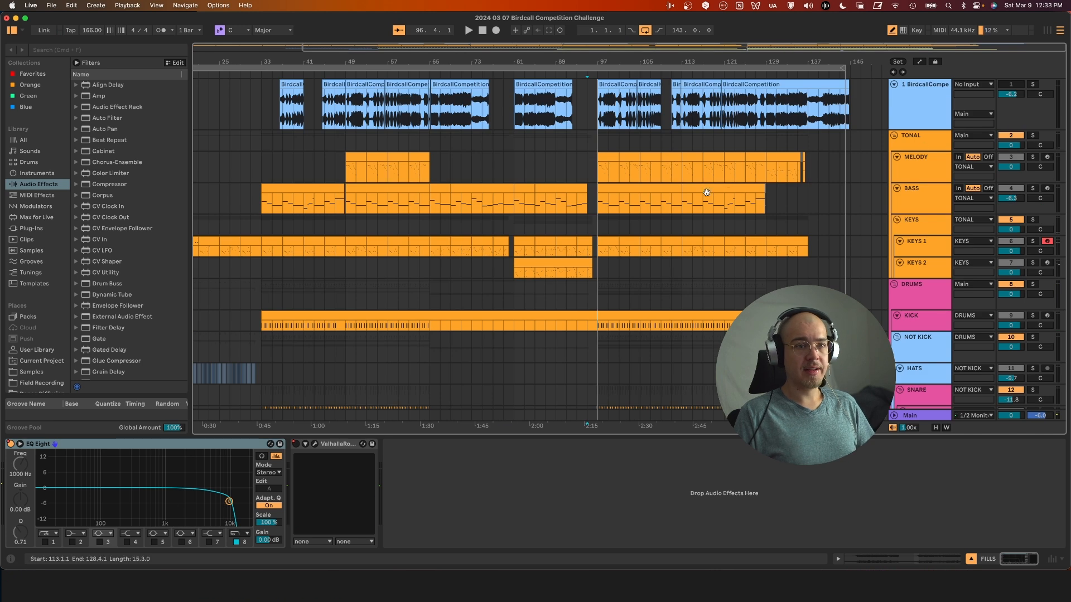
Select the FILLS freeze clip at bars 97 to 101 and play it in solo
scroll(706, 192, down, 15)
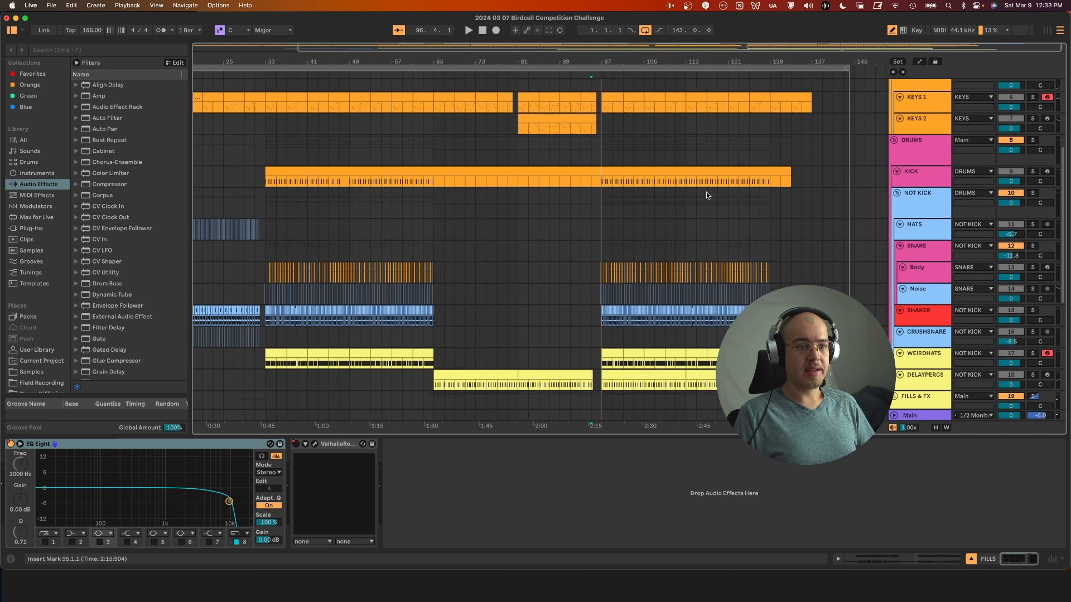
scroll(591, 361, up, 3)
scroll(631, 368, up, 5)
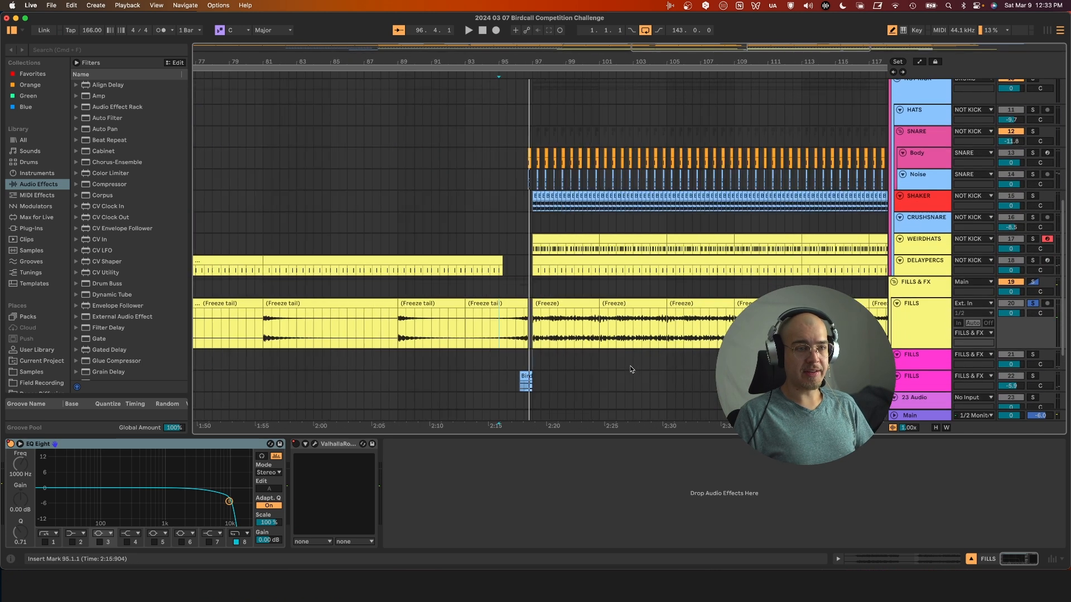
scroll(531, 330, up, 5)
click(530, 330)
scroll(552, 333, down, 3)
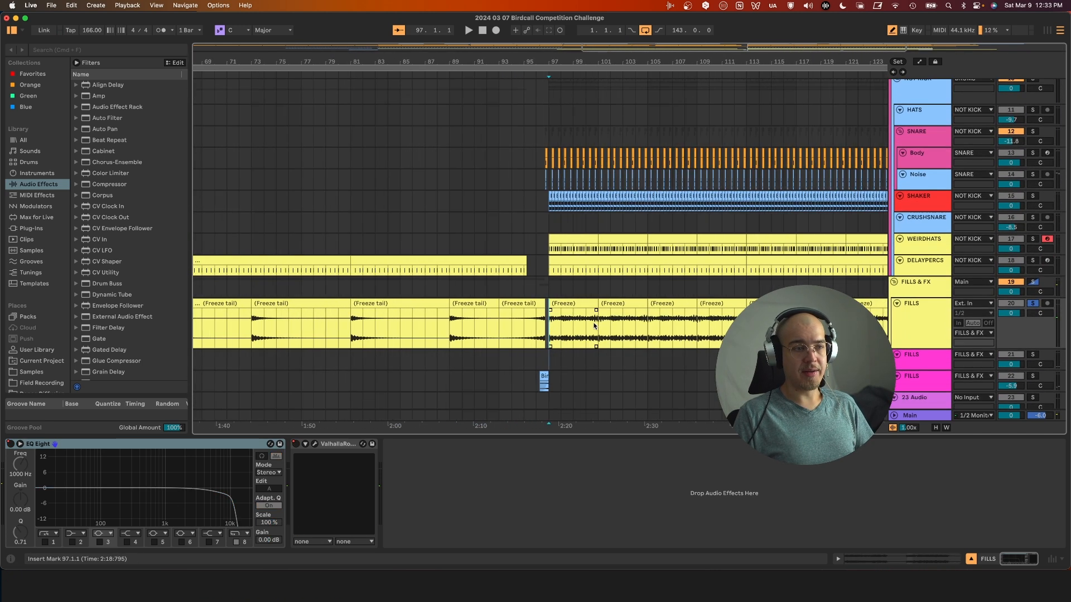
scroll(614, 322, up, 3)
click(457, 314)
key(space)
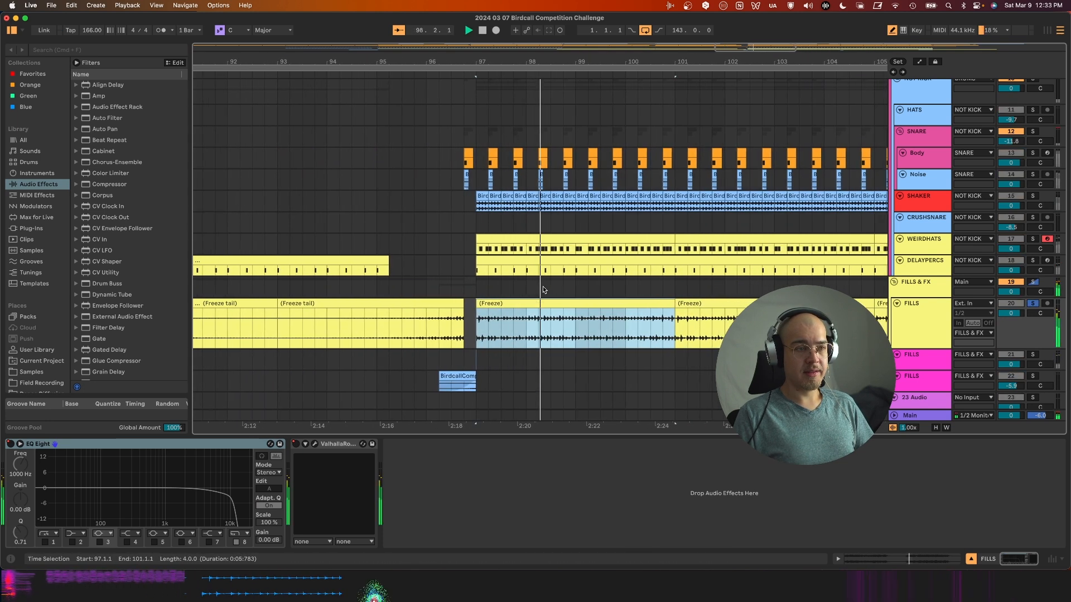
scroll(563, 290, down, 3)
key(space)
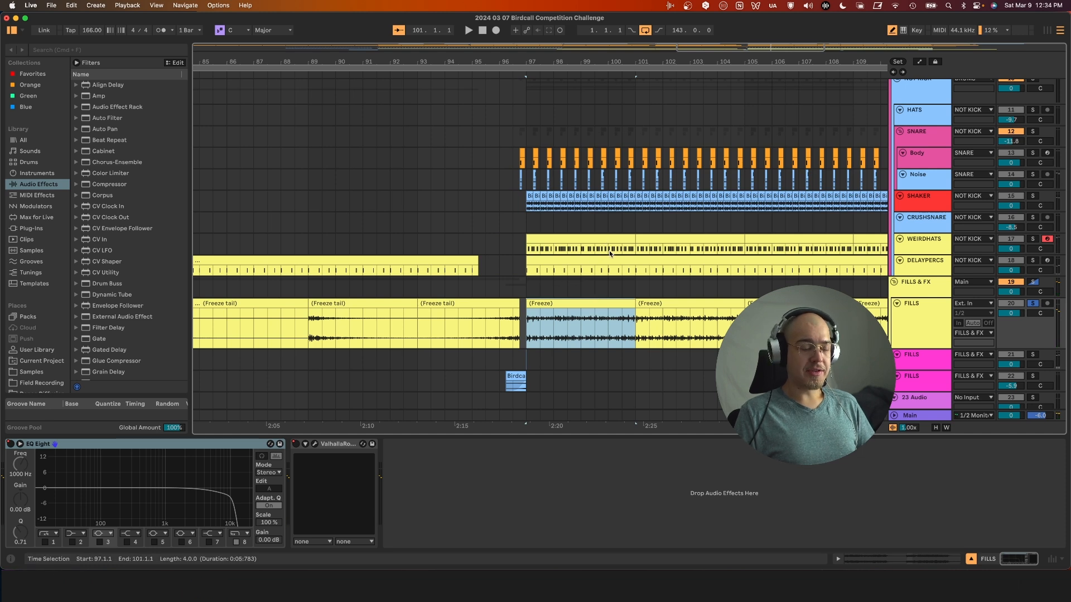
Examine the selected FILLS freeze clip up close and replay it from bar 97 against the arrangement overview
click(593, 303)
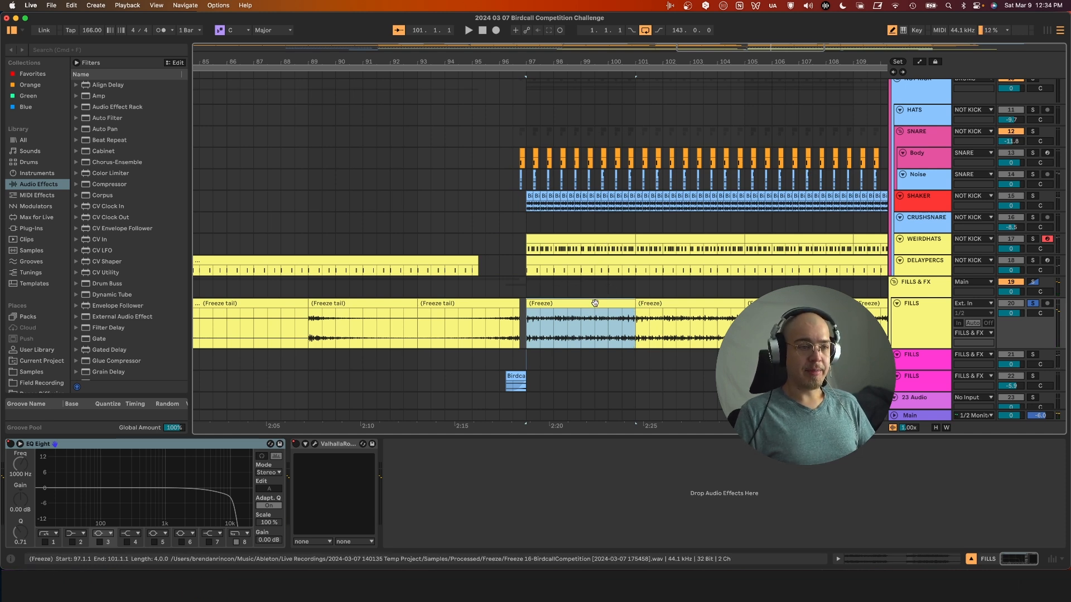
key(z)
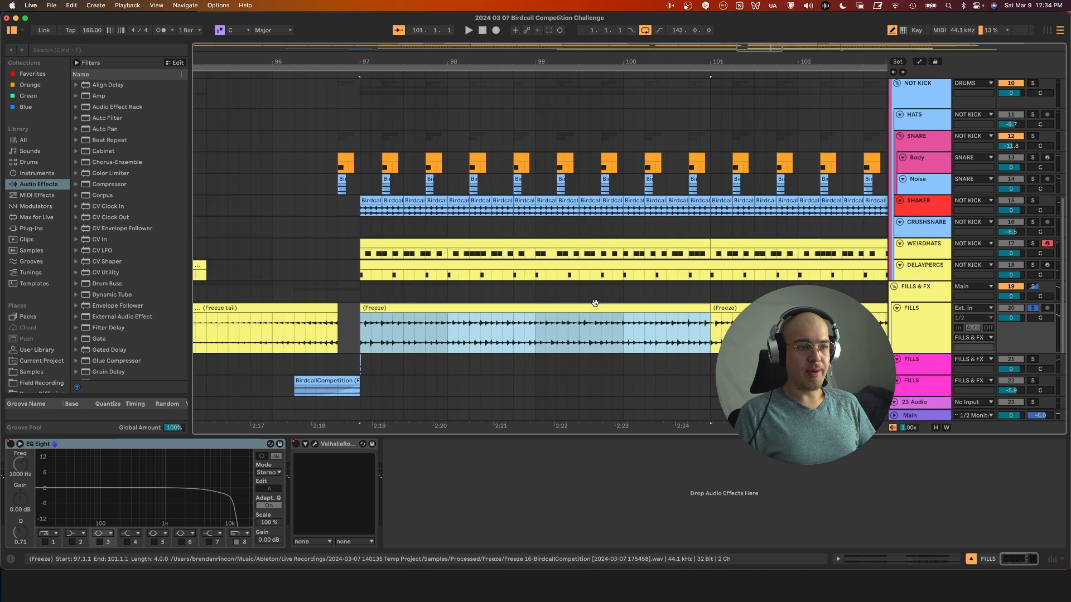
scroll(586, 306, down, 8)
key(space)
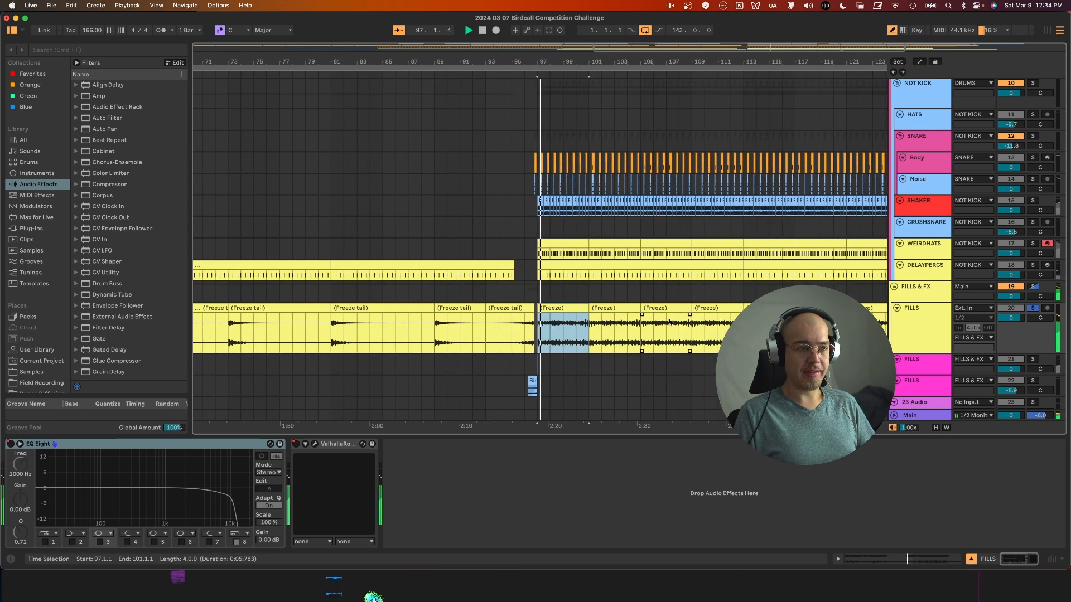
scroll(602, 330, down, 5)
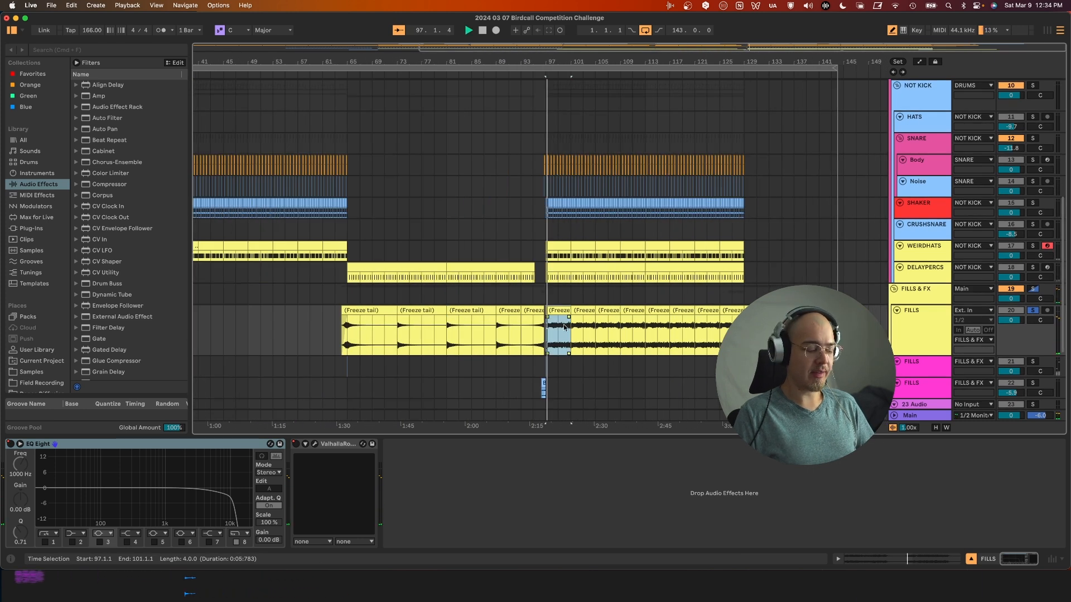
scroll(647, 318, up, 5)
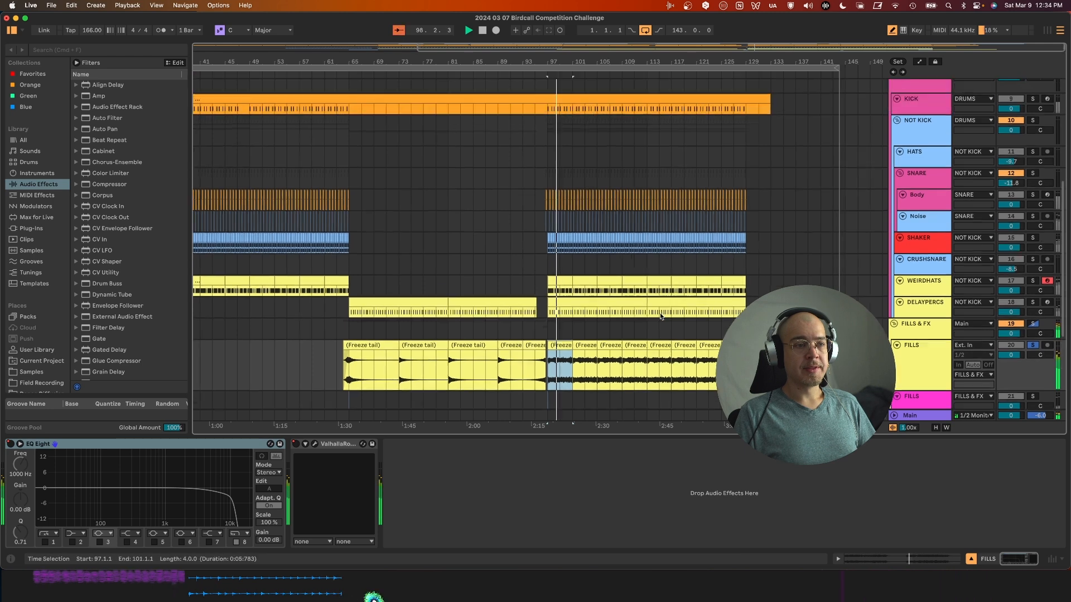
scroll(660, 313, up, 4)
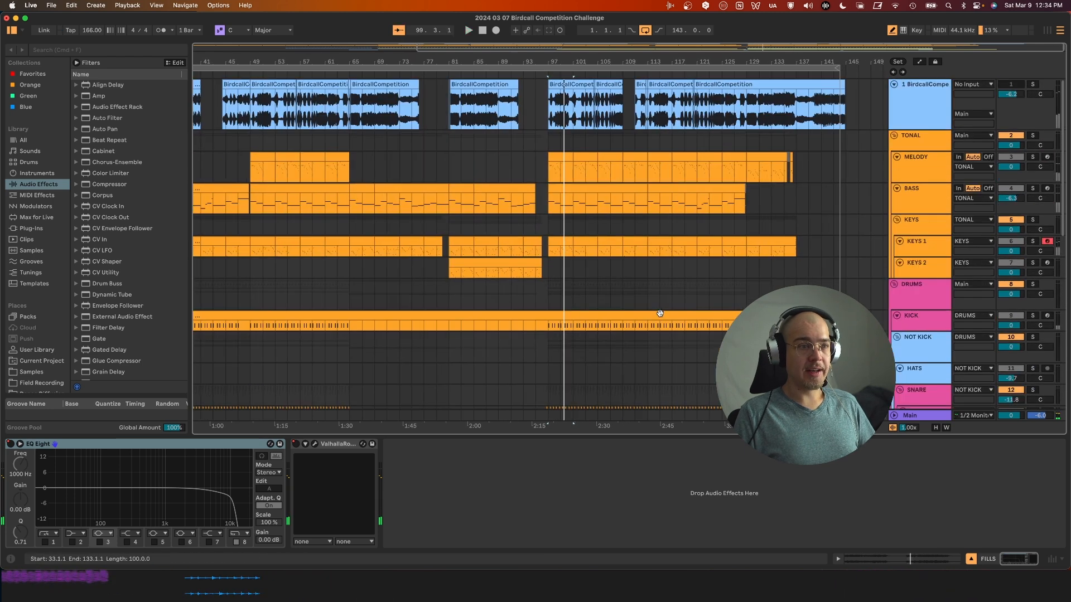
Release the FILLS solo and play the full mix from bar 97 while viewing the fills tracks
scroll(661, 313, down, 3)
scroll(661, 313, down, 3)
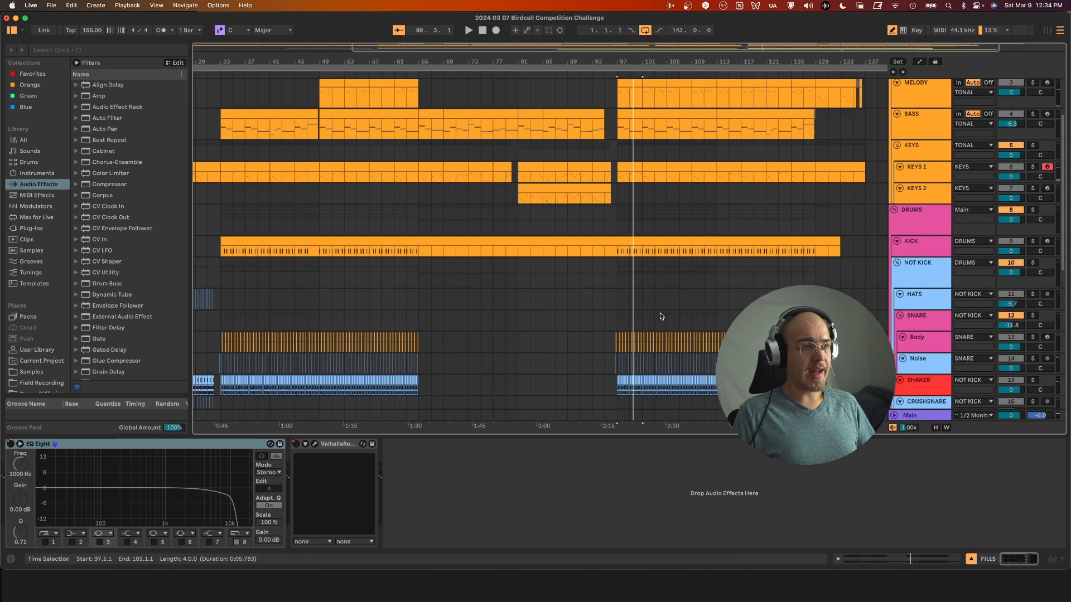
click(635, 283)
key(space)
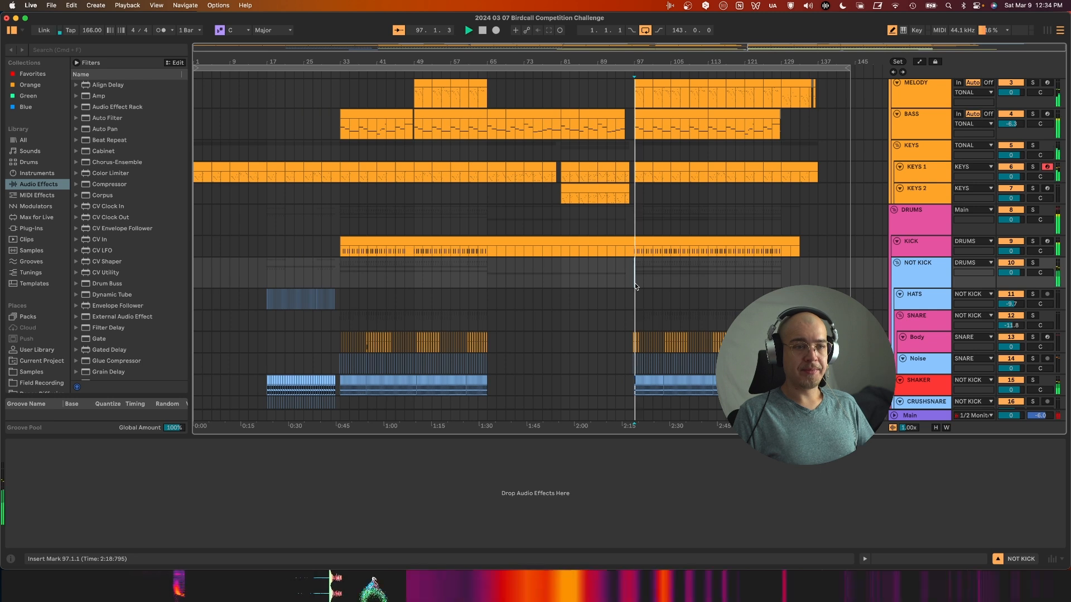
scroll(635, 283, down, 2)
scroll(634, 283, down, 10)
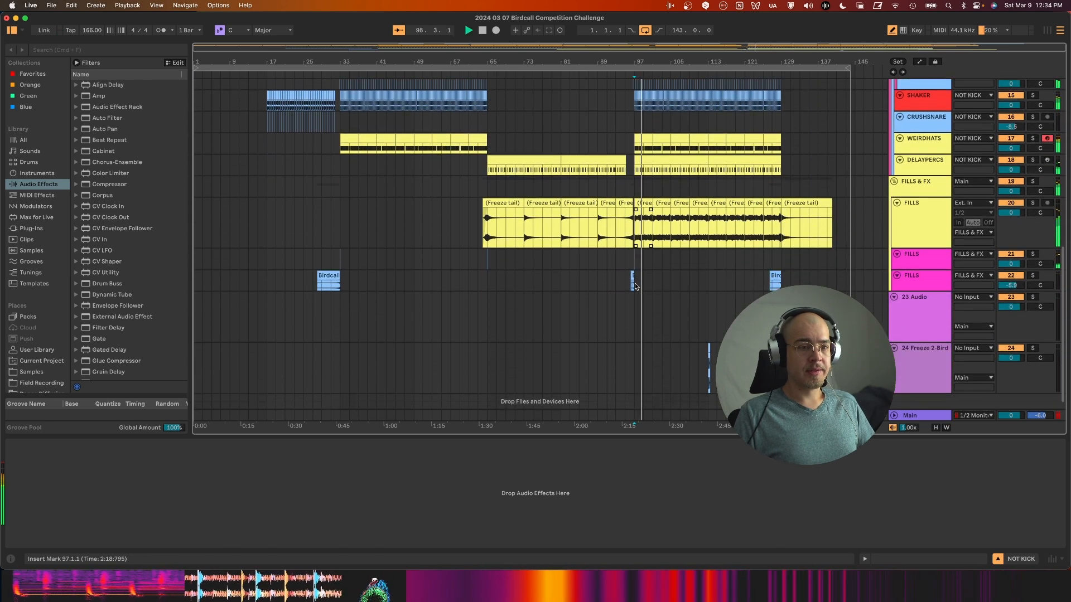
scroll(831, 311, up, 1)
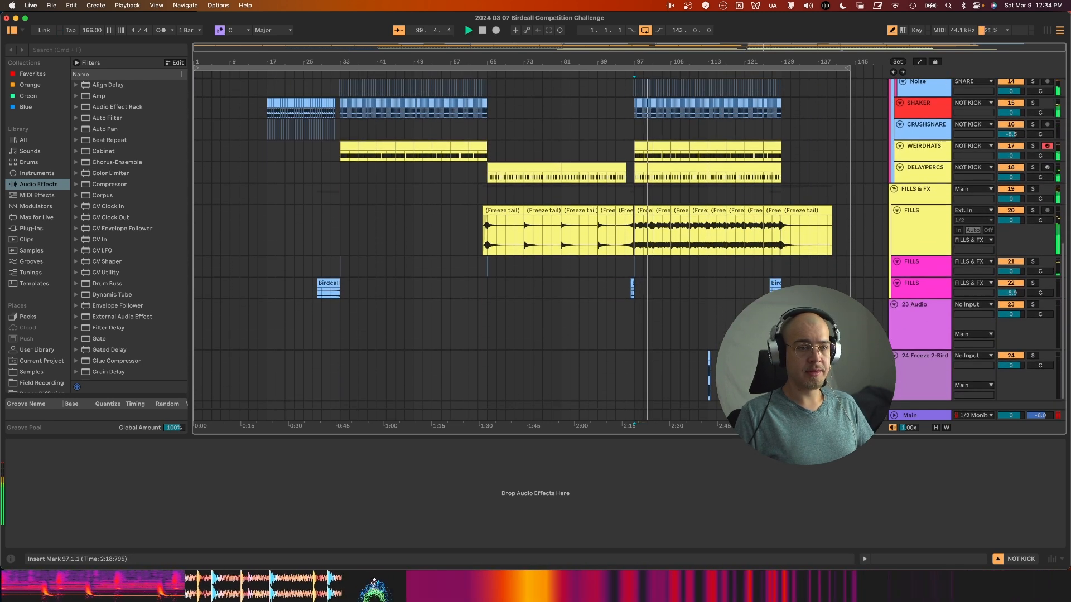
click(923, 331)
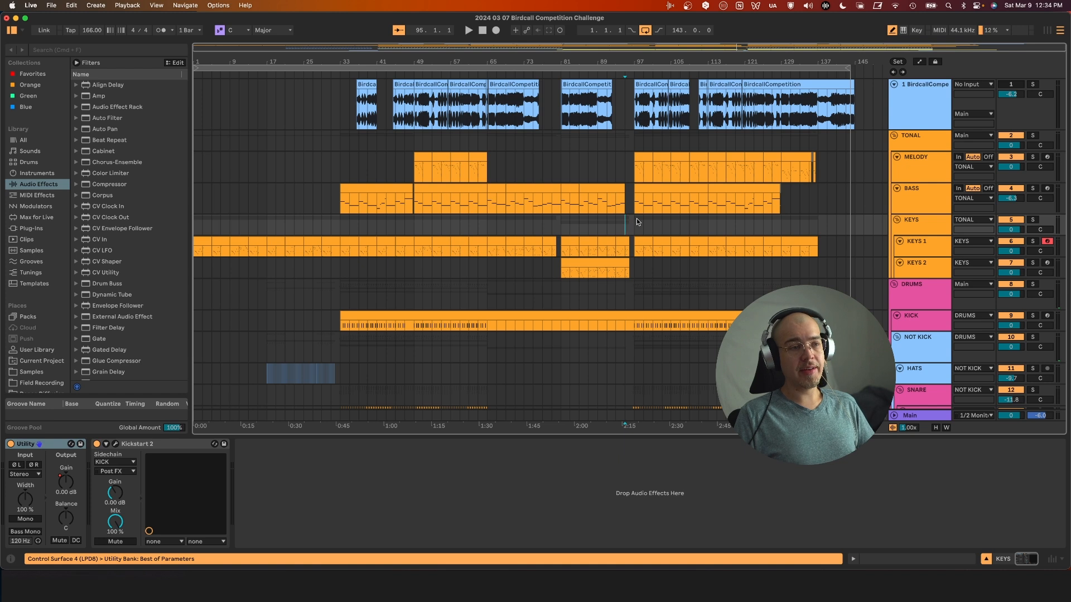
Look over how the birdcall, tonal, drum and fills tracks are arranged across the song, especially after bar 97
scroll(637, 220, down, 2)
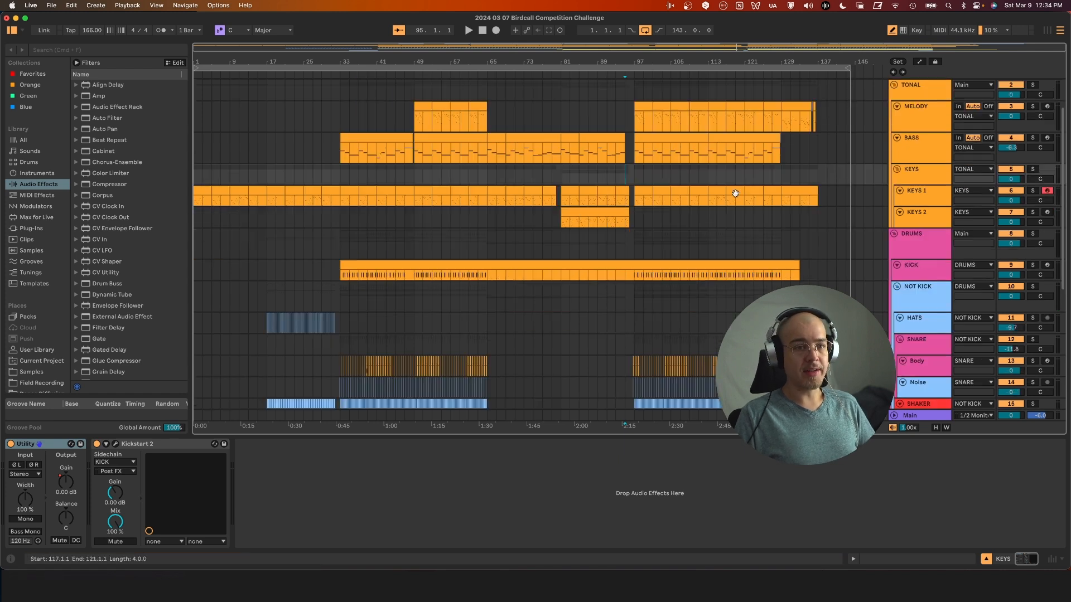
scroll(661, 218, up, 5)
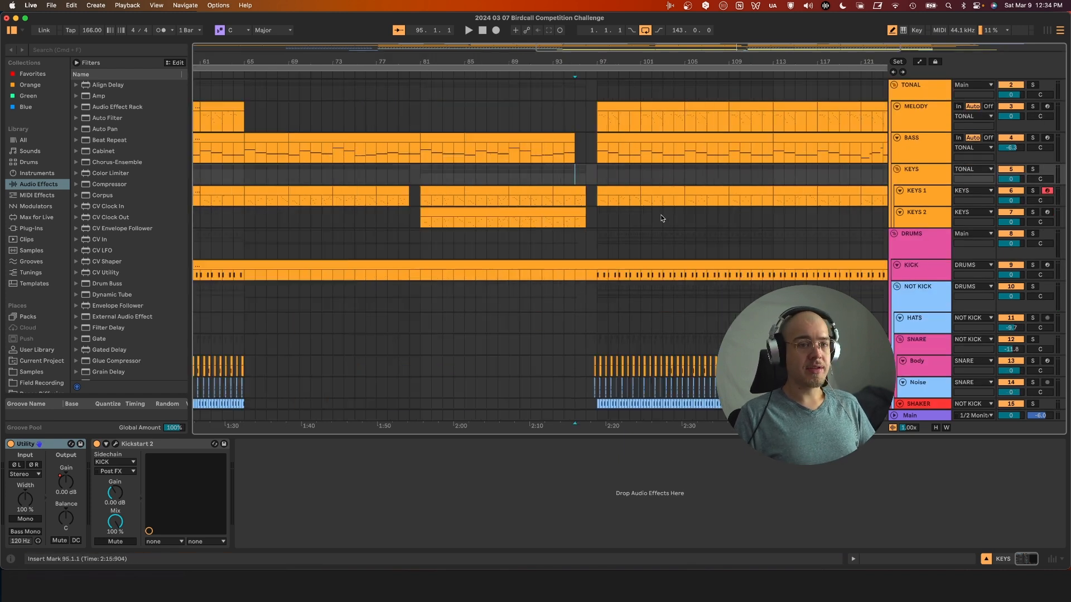
scroll(662, 218, right, 4)
scroll(662, 218, down, 4)
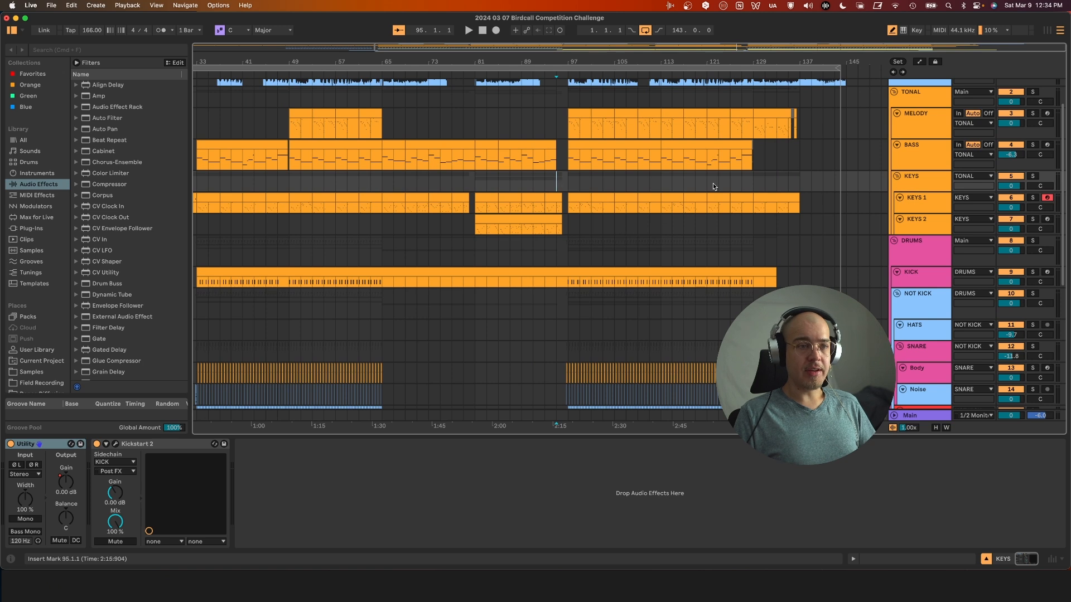
scroll(661, 180, up, 2)
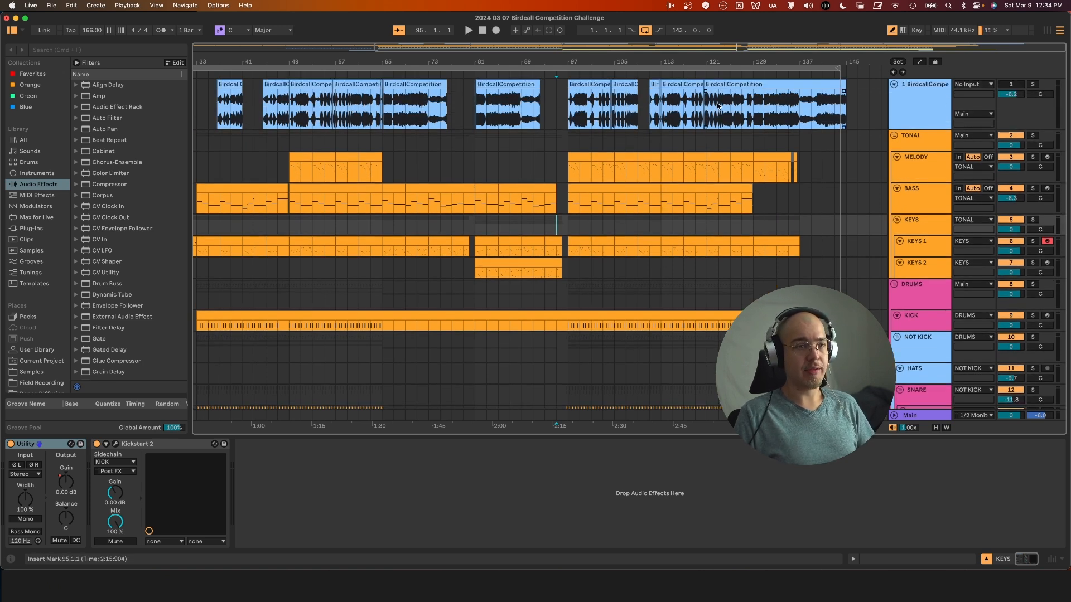
scroll(759, 150, down, 4)
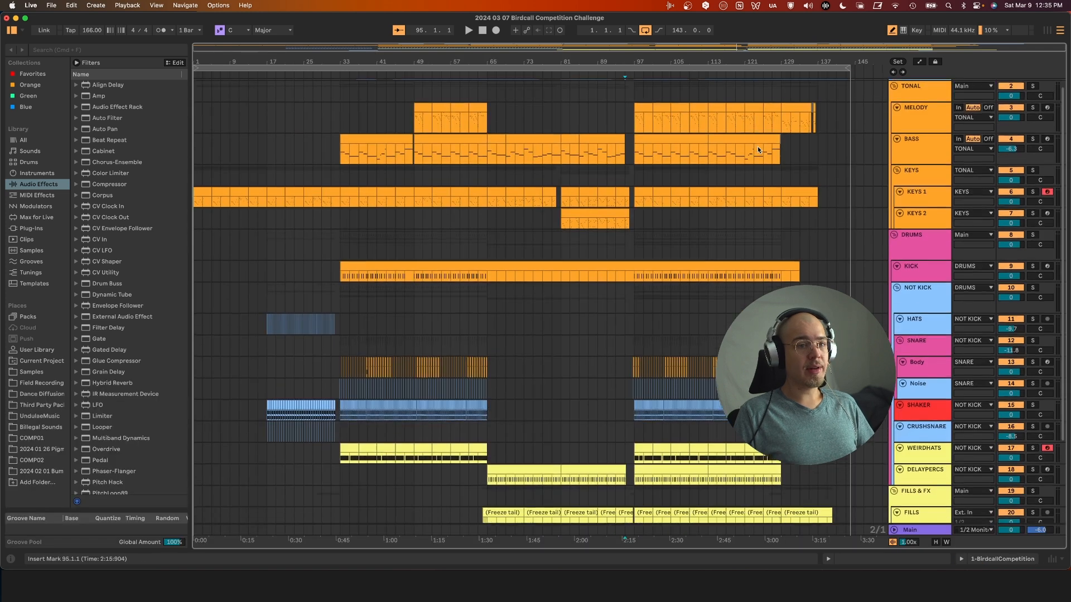
scroll(758, 146, down, 2)
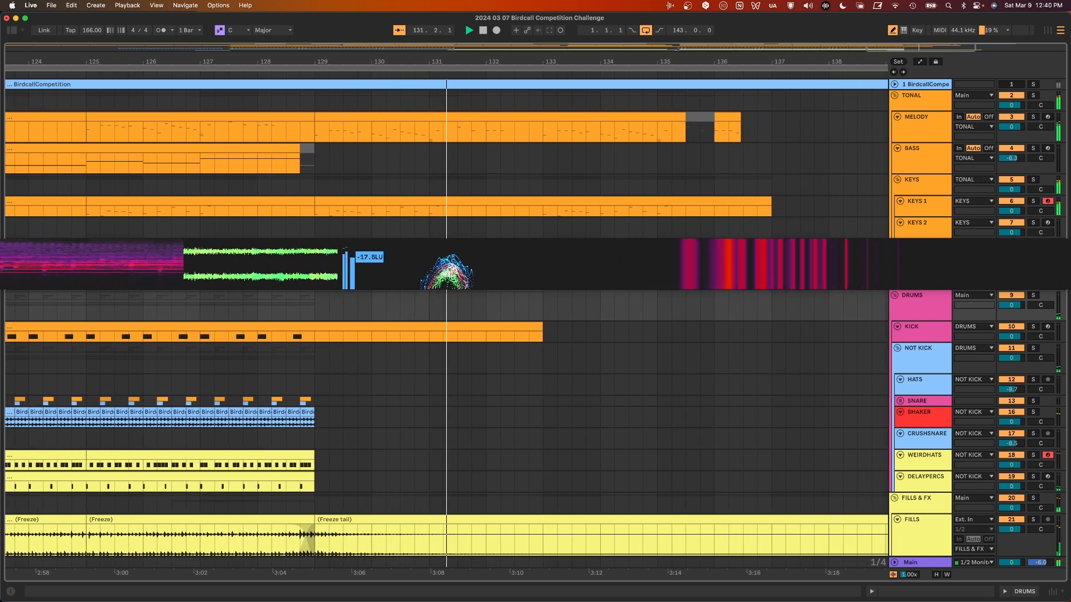
Turn off the arrangement loop while the ending plays
key(super+l)
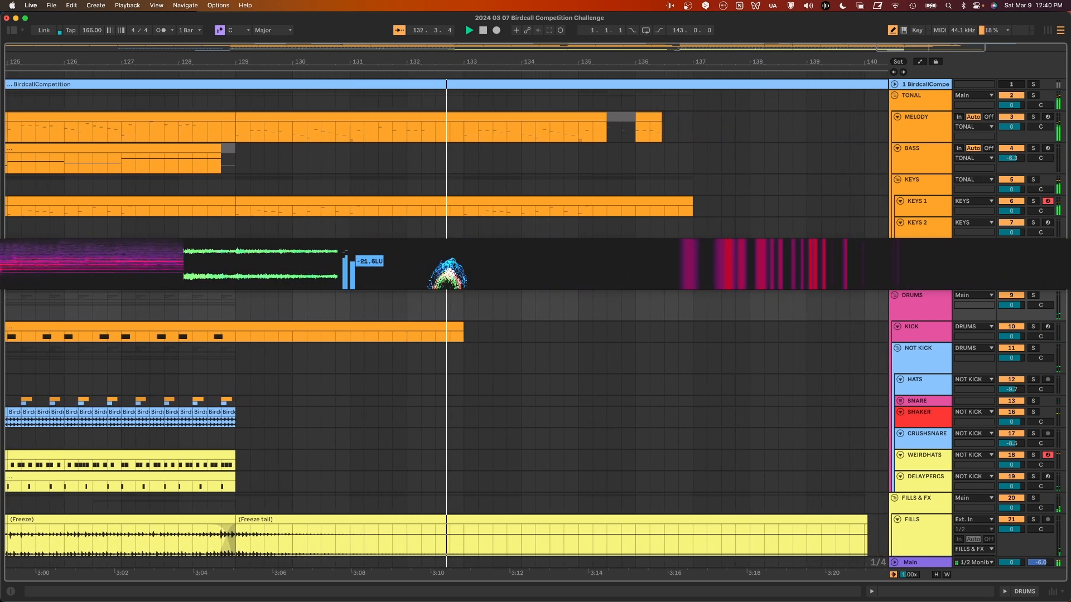